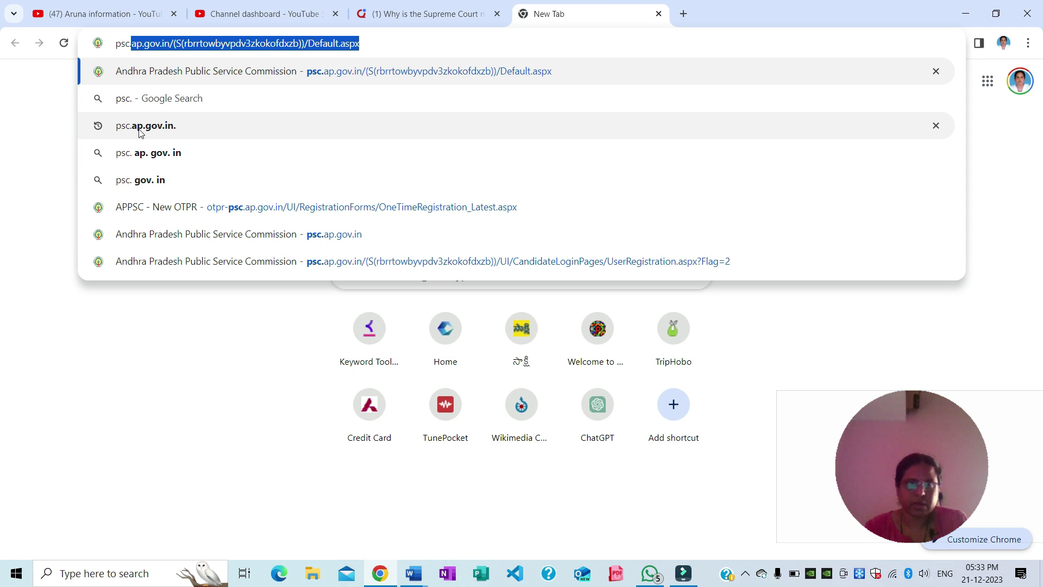
Search Google for psc.ap.gov.in and open the Andhra Pradesh Public Service Commission site
left_click(141, 127)
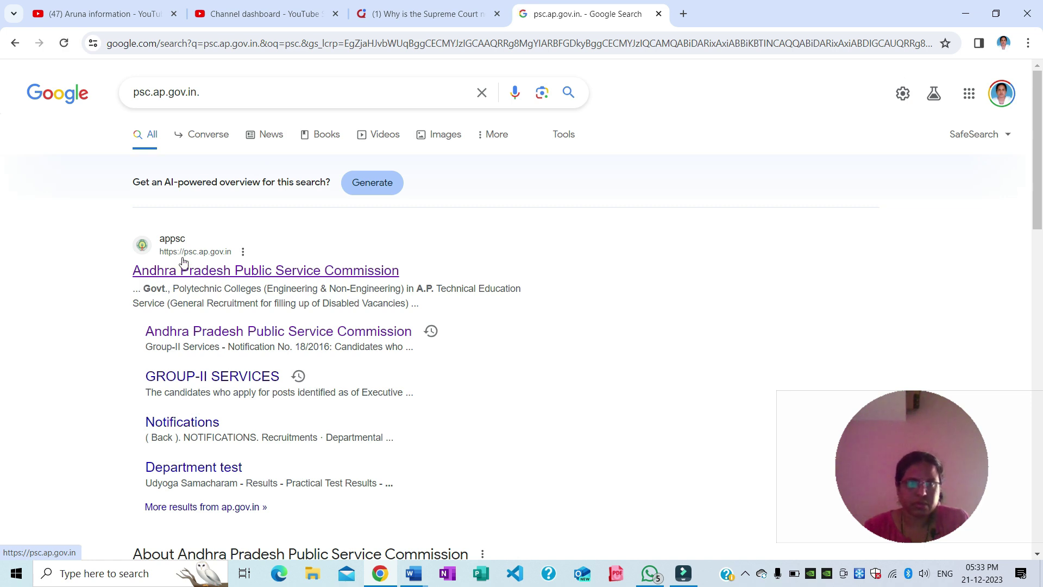
left_click(171, 276)
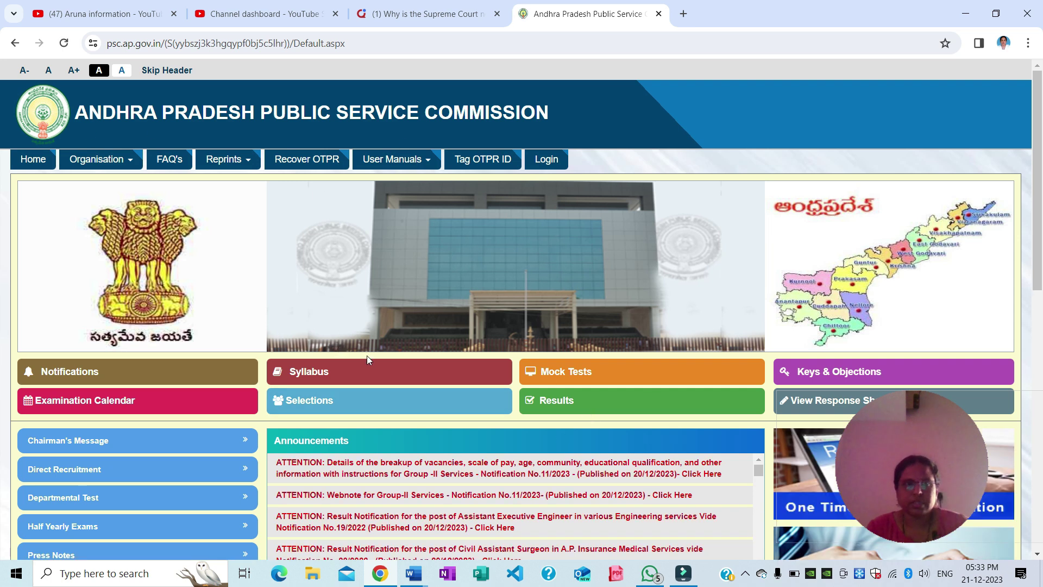
Browse the APPSC home page and go to One Time Profile Registration
scroll(477, 413, "down", 3)
scroll(477, 413, "down", 2)
scroll(477, 418, "up", 2)
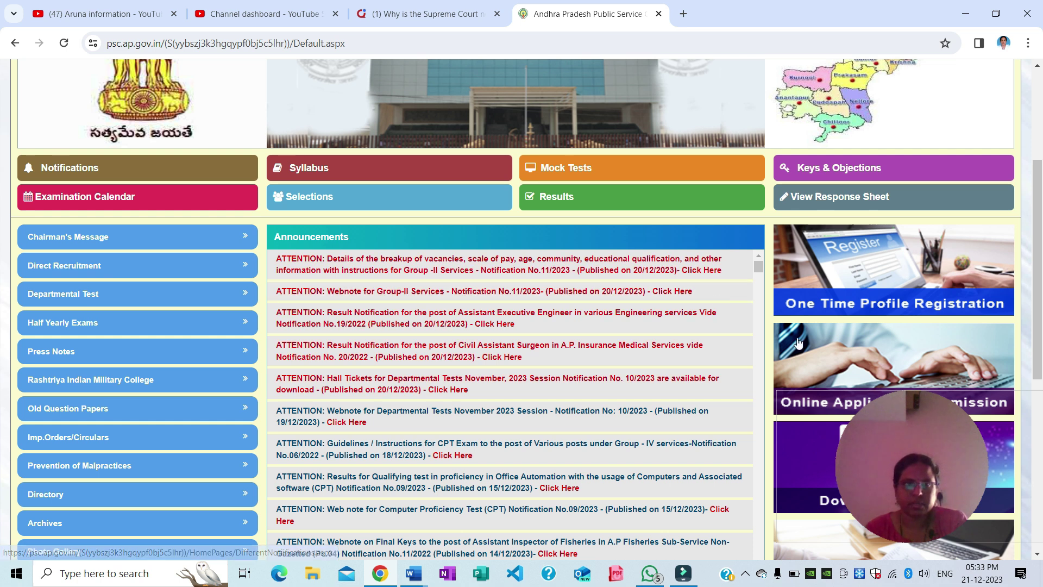
scroll(718, 316, "down", 3)
scroll(1042, 257, "down", 2)
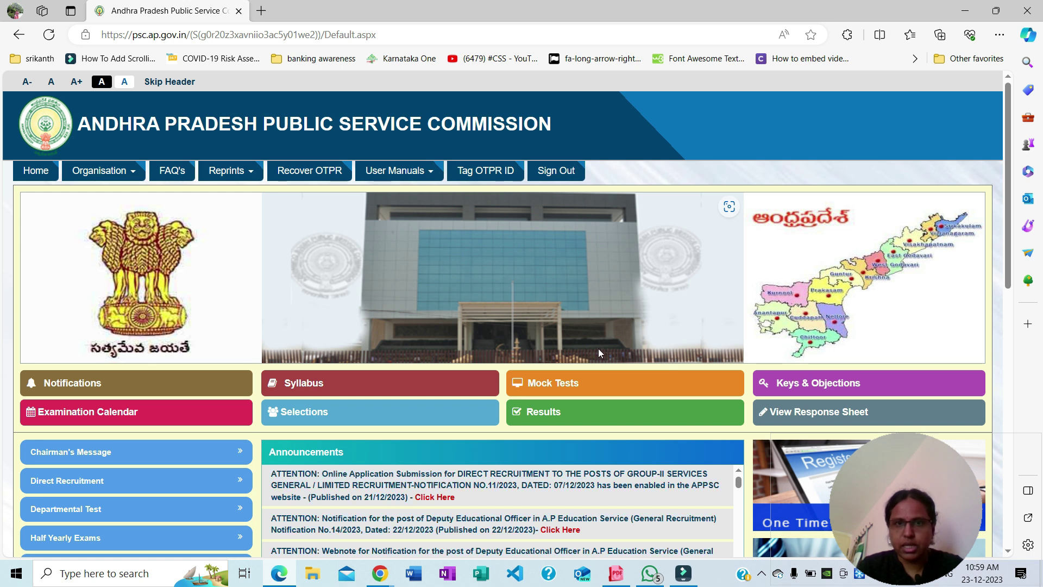
scroll(542, 452, "down", 1)
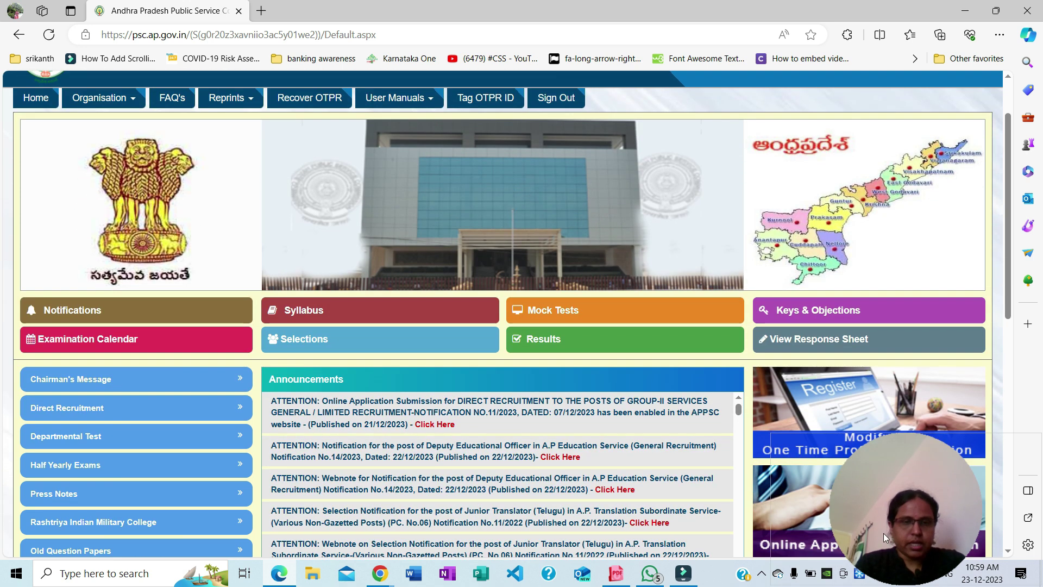
scroll(506, 312, "up", 1)
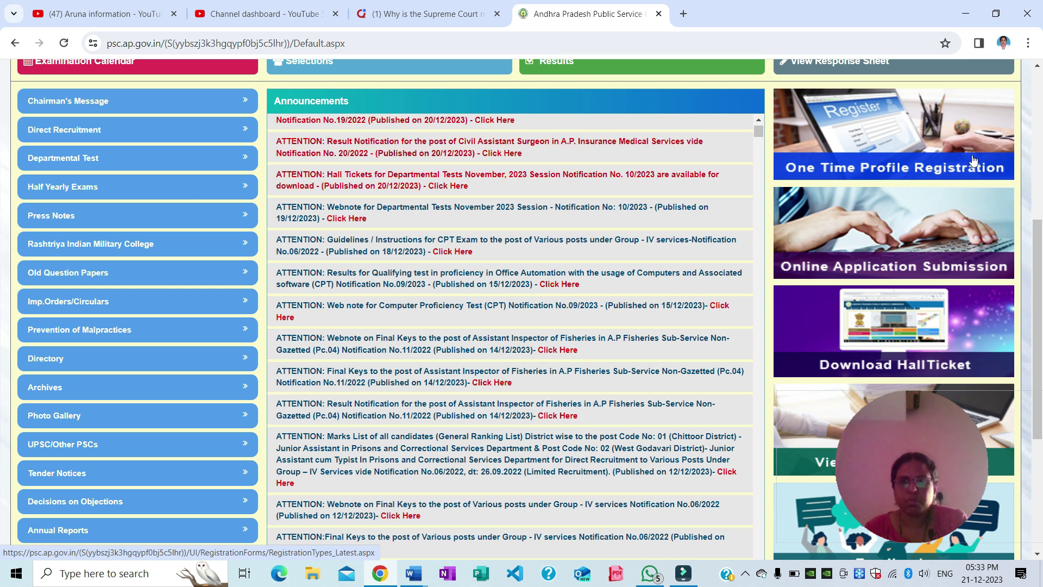
left_click(902, 135)
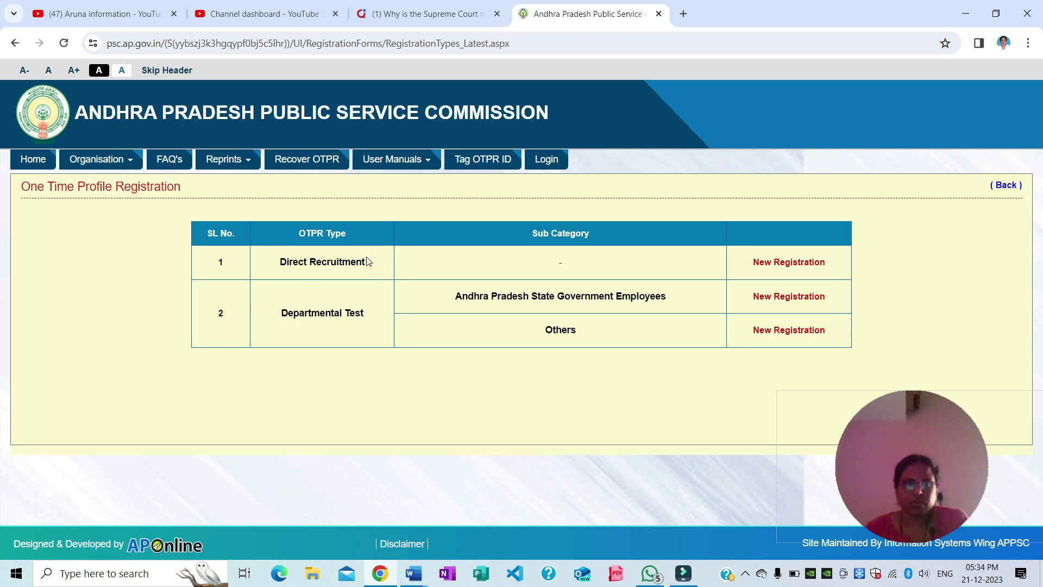
Start a New Registration for Direct Recruitment to get the blank Basic Details form
left_click(793, 263)
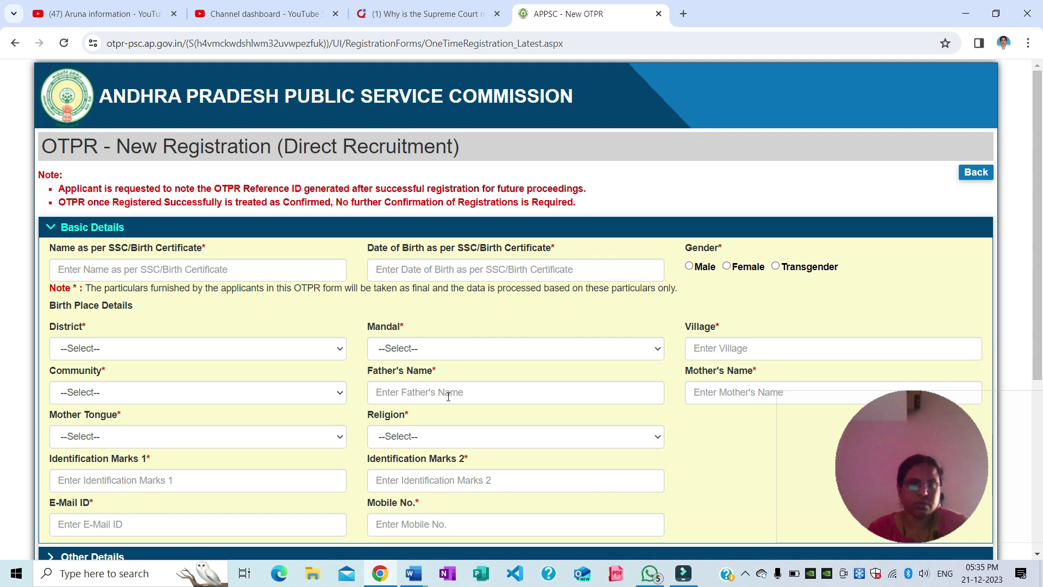
scroll(449, 396, "down", 1)
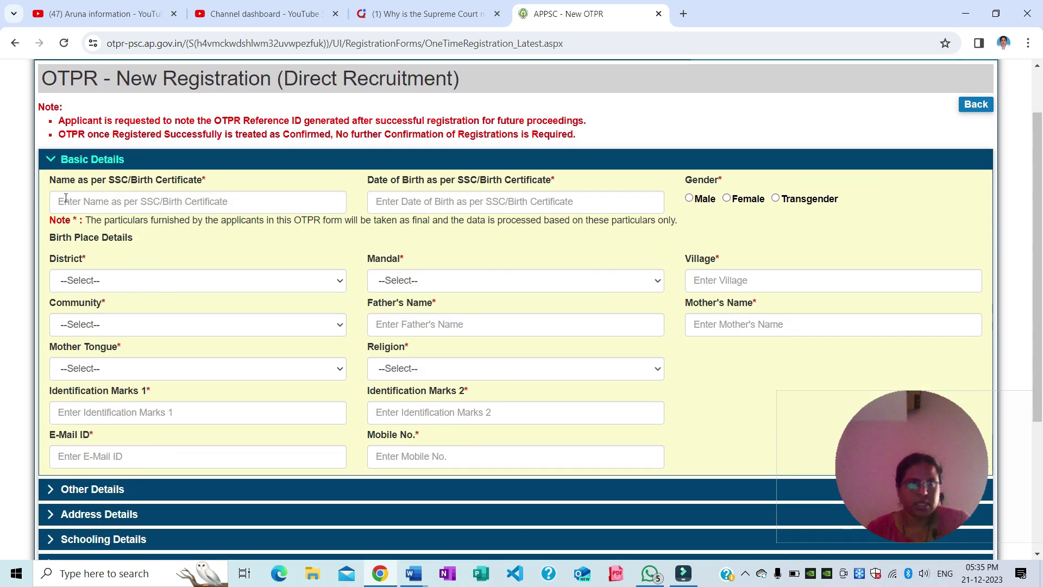
Enter the applicant's name, a 1987 date of birth, and Female as gender
left_click(97, 201)
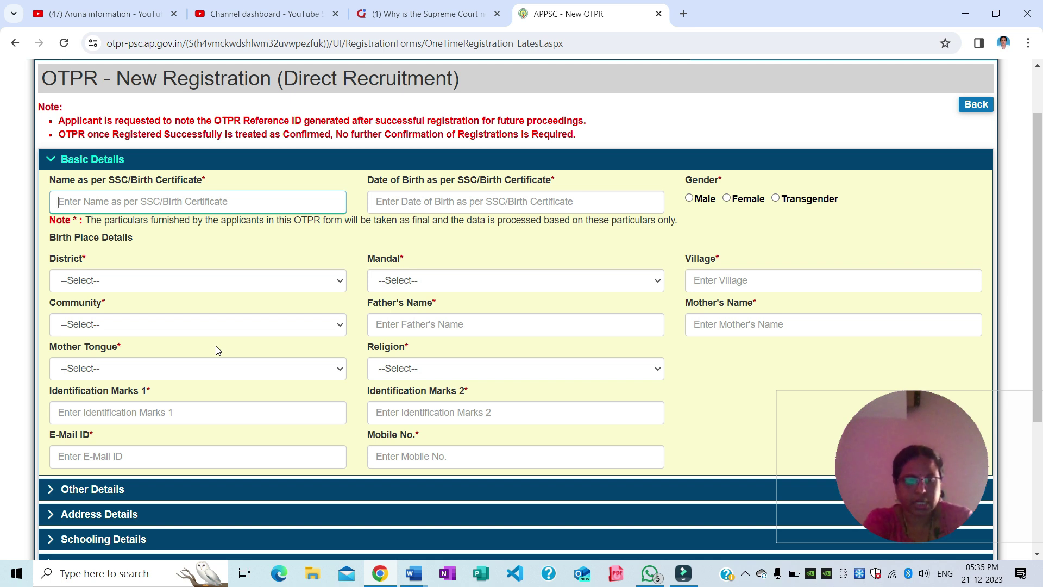
left_click(402, 201)
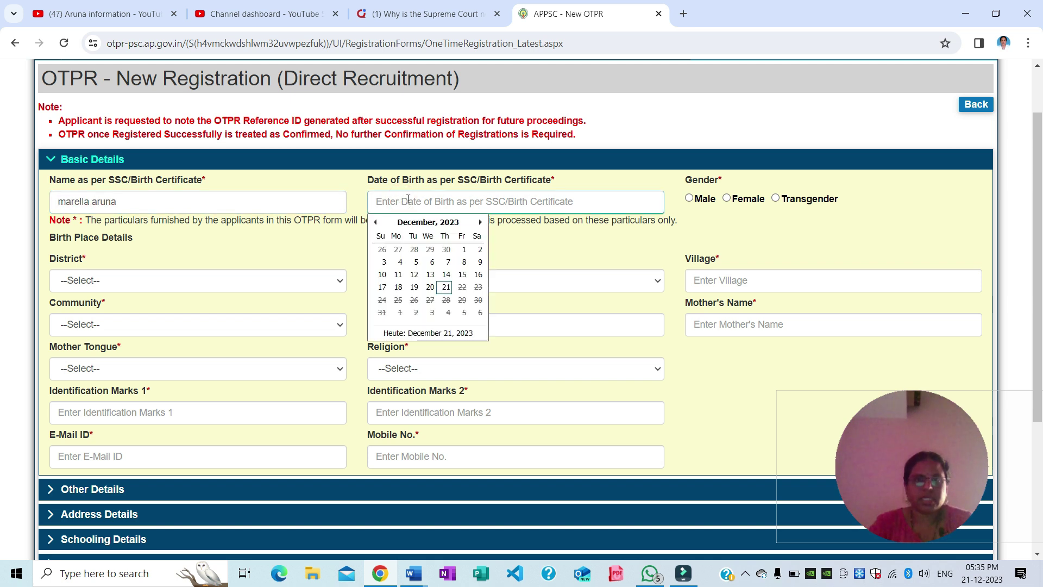
left_click(445, 222)
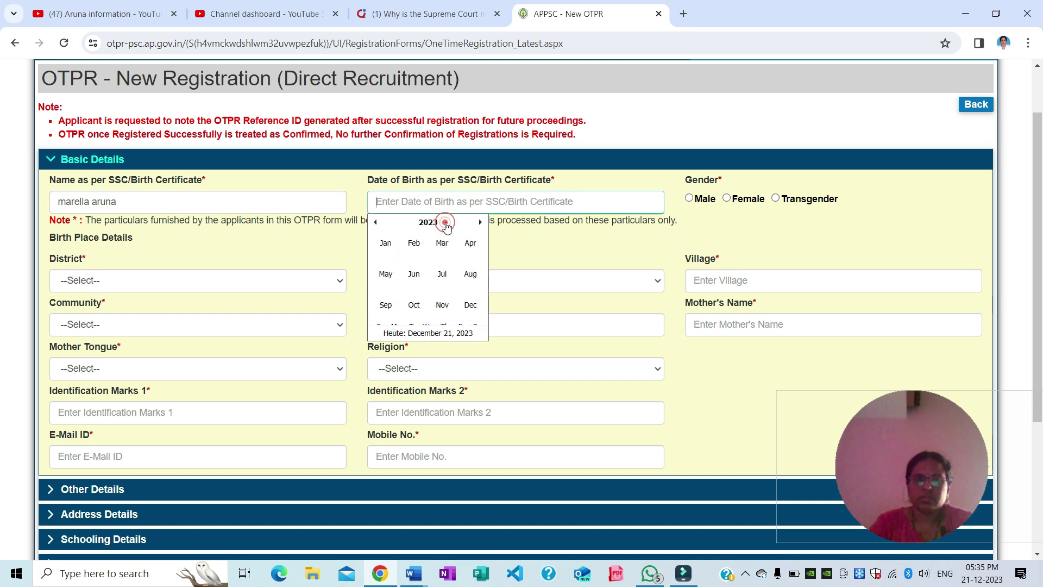
left_click(375, 222)
left_click(374, 222)
left_click(375, 222)
left_click(374, 222)
left_click(375, 222)
left_click(374, 222)
left_click(375, 222)
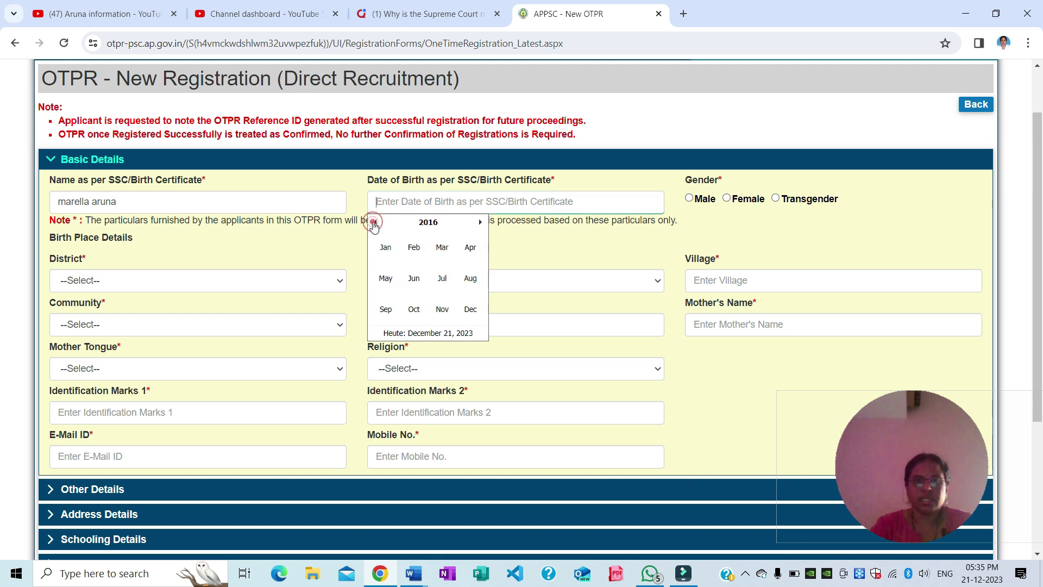
left_click(428, 222)
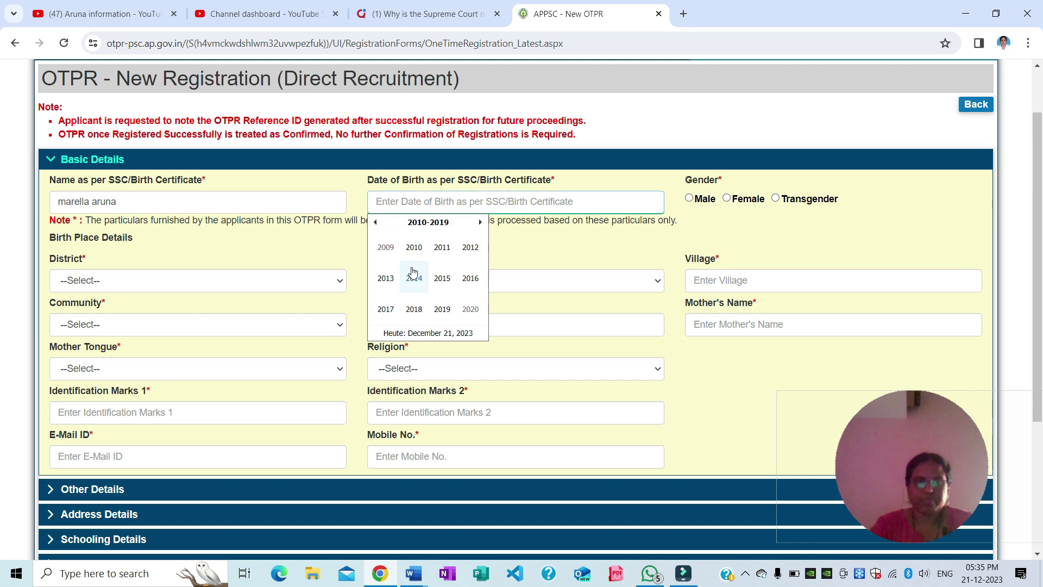
scroll(414, 272, "up", 1)
scroll(414, 343, "down", 1)
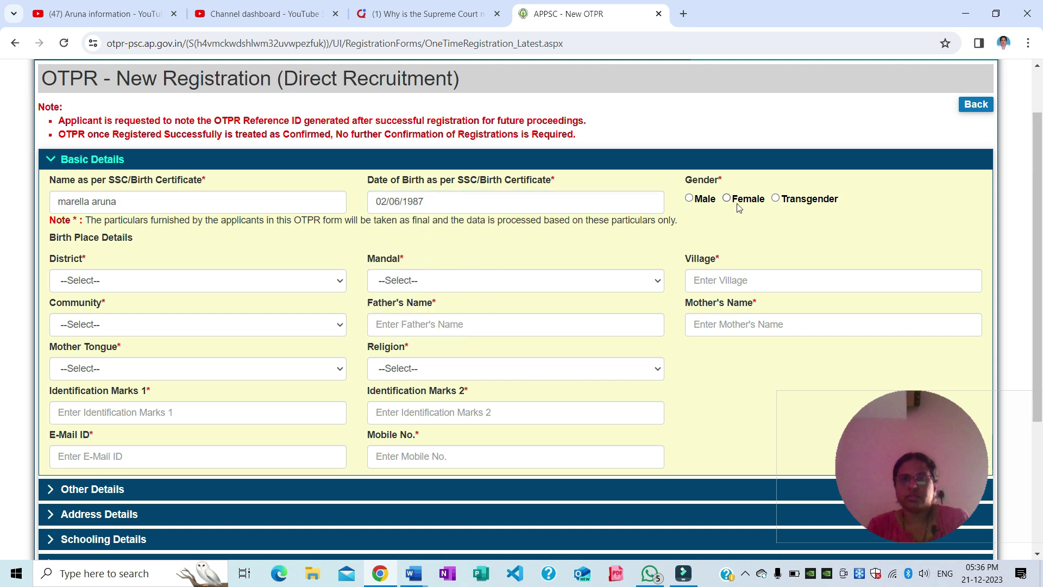
left_click(728, 199)
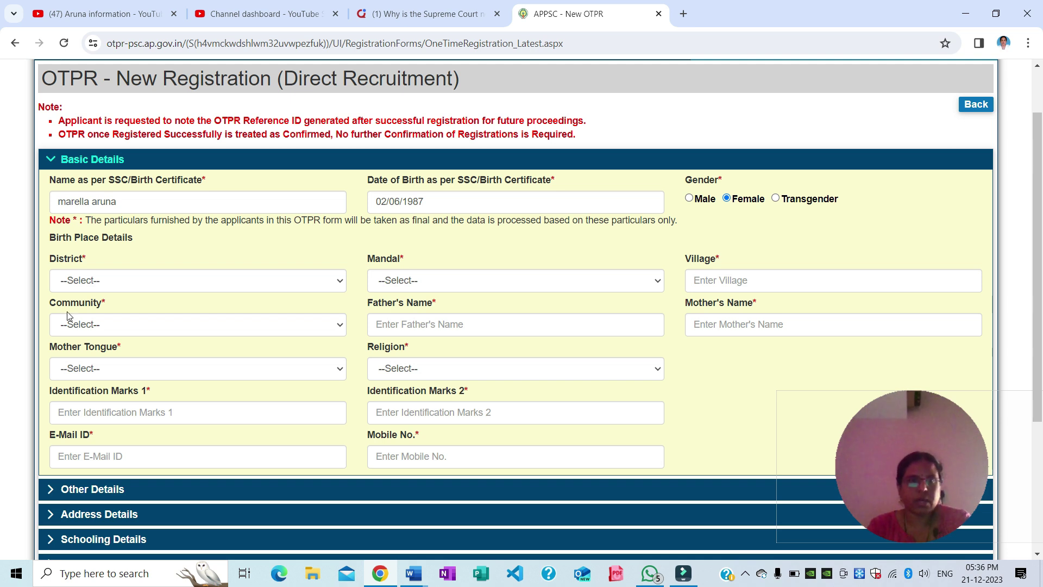
Set the birthplace to district Prakasam, mandal Ongole (Urban), village ongole
left_click(91, 279)
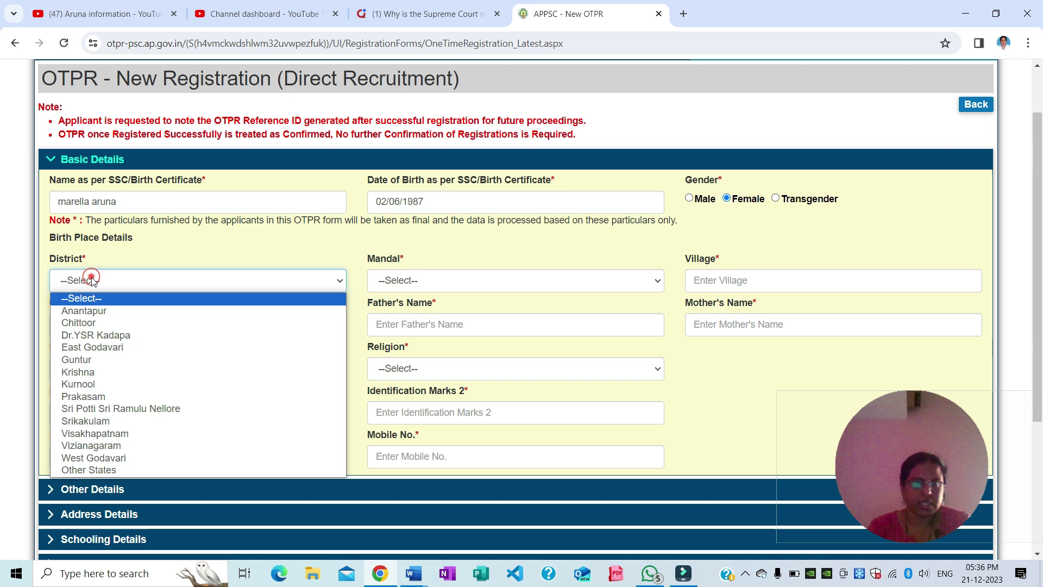
left_click(100, 398)
left_click(413, 280)
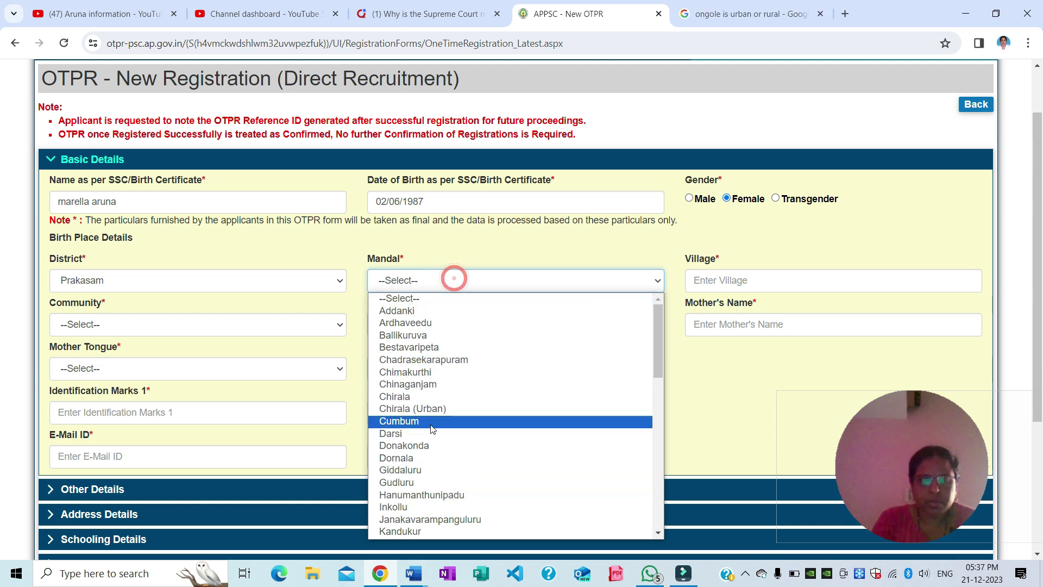
scroll(434, 440, "down", 10)
scroll(439, 443, "up", 6)
left_click(413, 533)
left_click(770, 280)
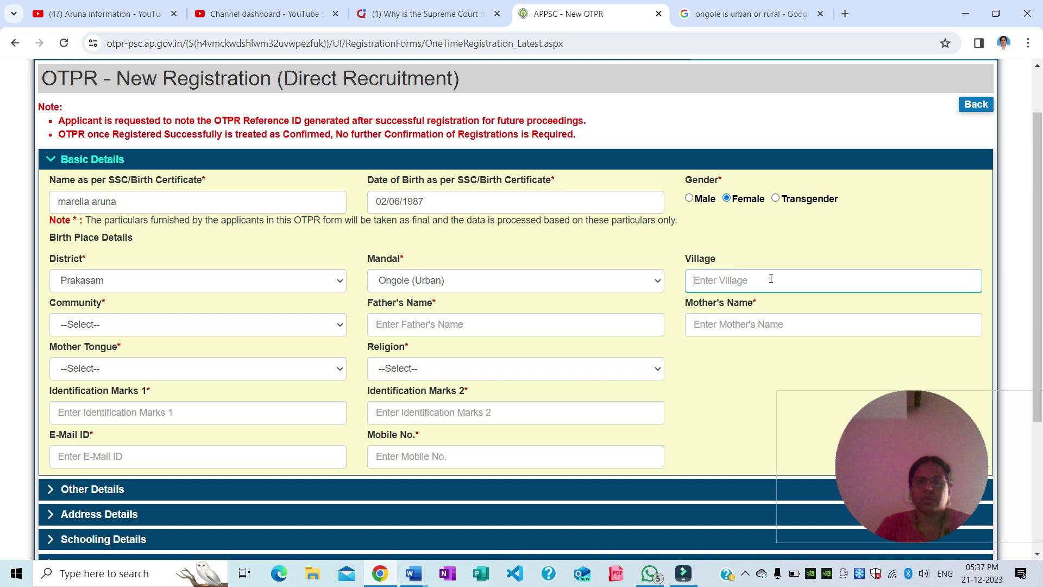
type("ongole")
Set community OC, enter the father's and mother's names, mother tongue Telugu and religion Hindu
key("Tab")
key("o")
left_click(427, 326)
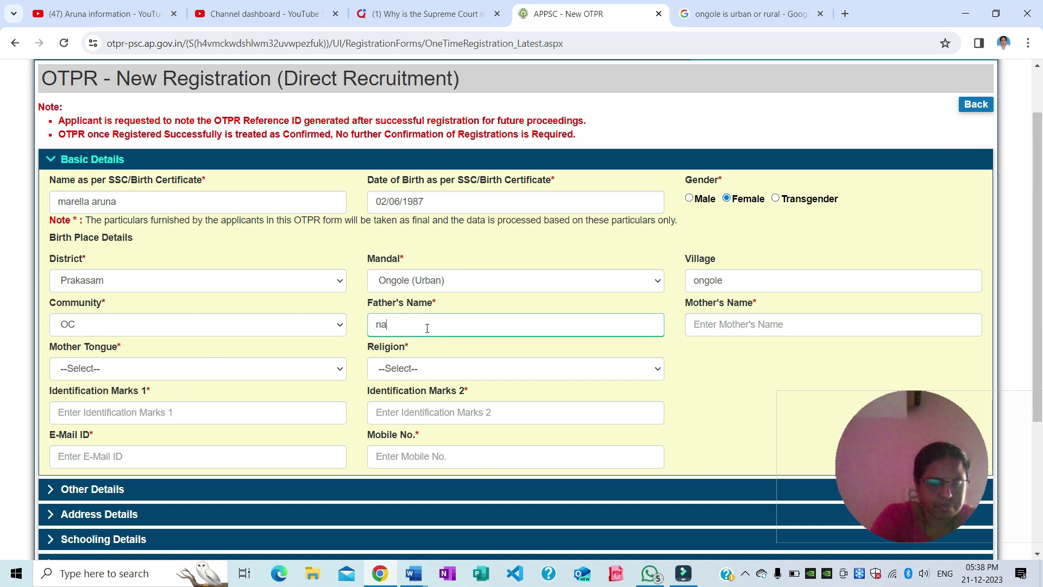
key("Tab")
type("suguna")
key("Tab")
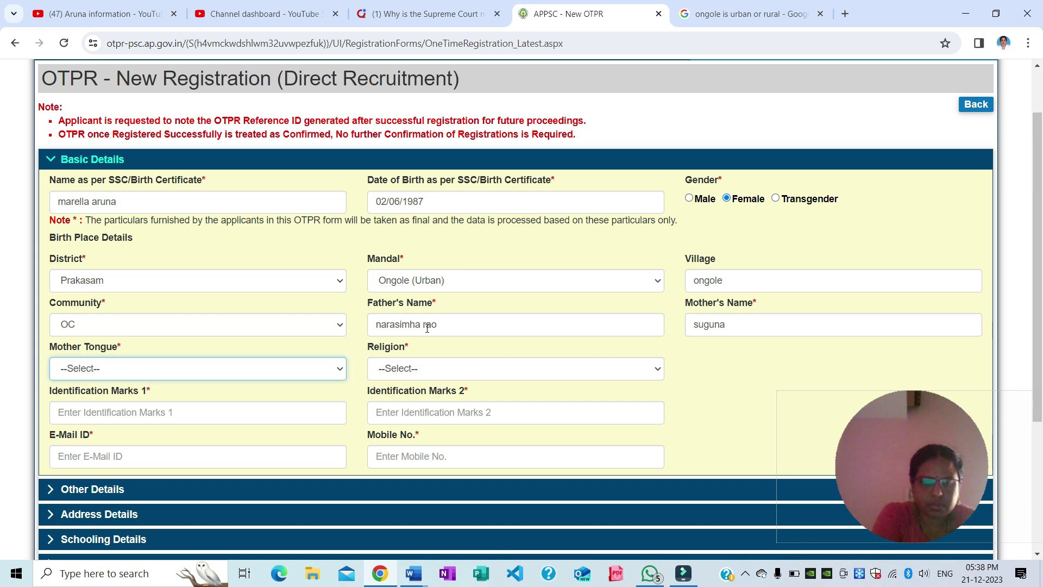
key("t")
key("e")
scroll(435, 337, "down", 1)
left_click(443, 343)
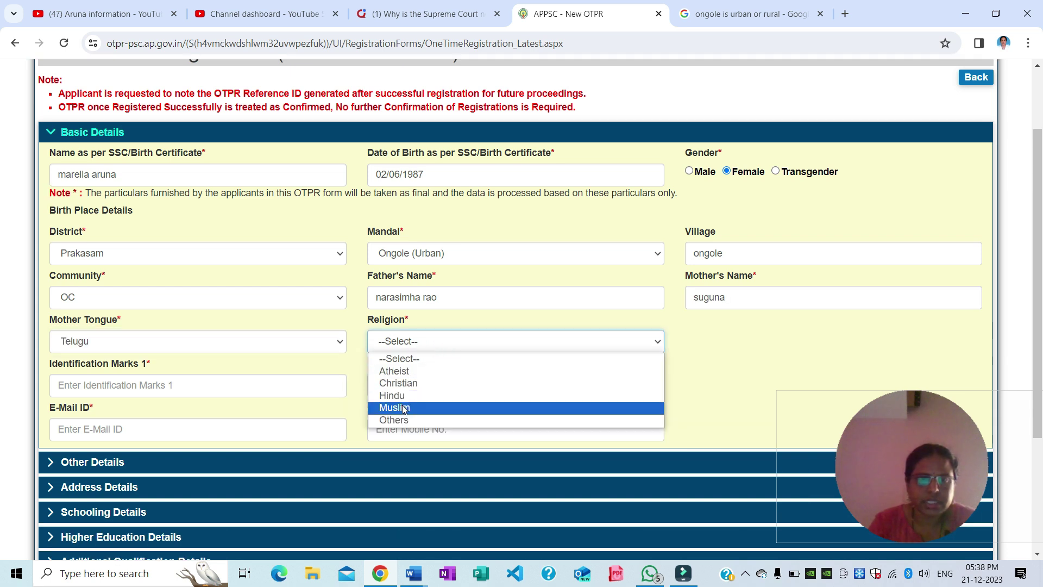
left_click(392, 395)
Fill in the identification mark and the applicant's e-mail, then expand Other Details
left_click(159, 385)
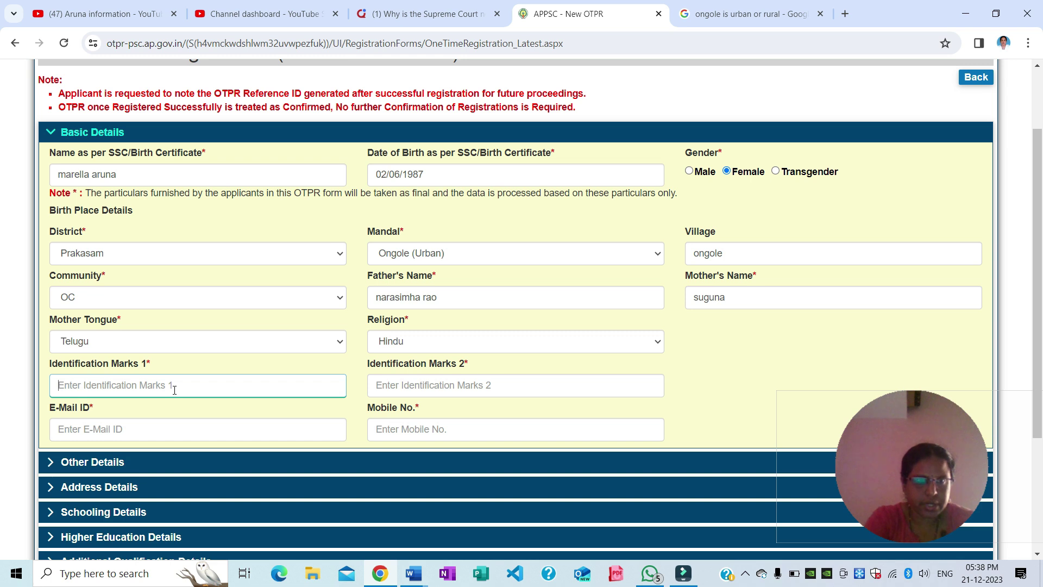
type("a mole on the forehead")
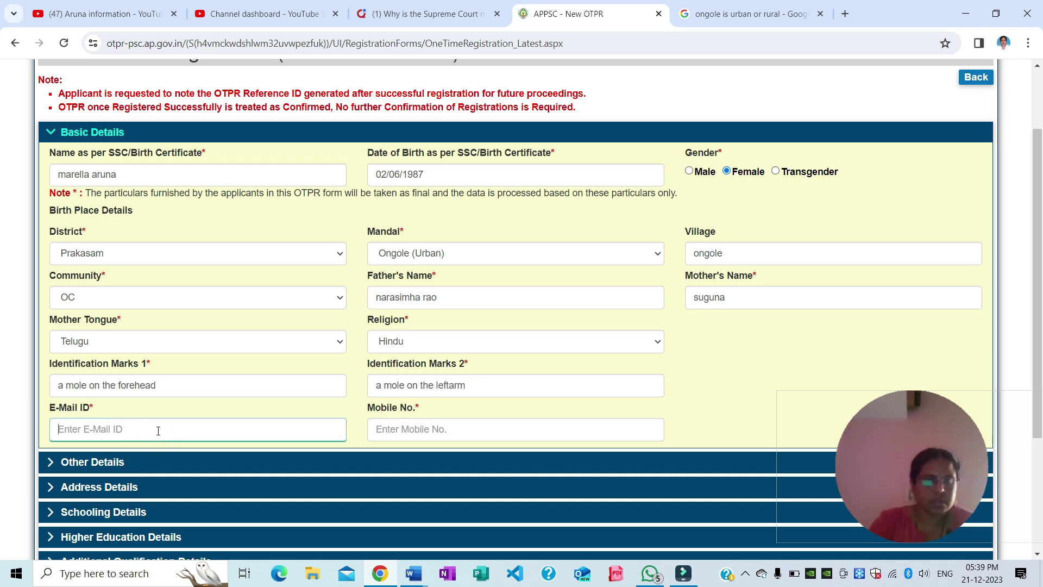
left_click(176, 440)
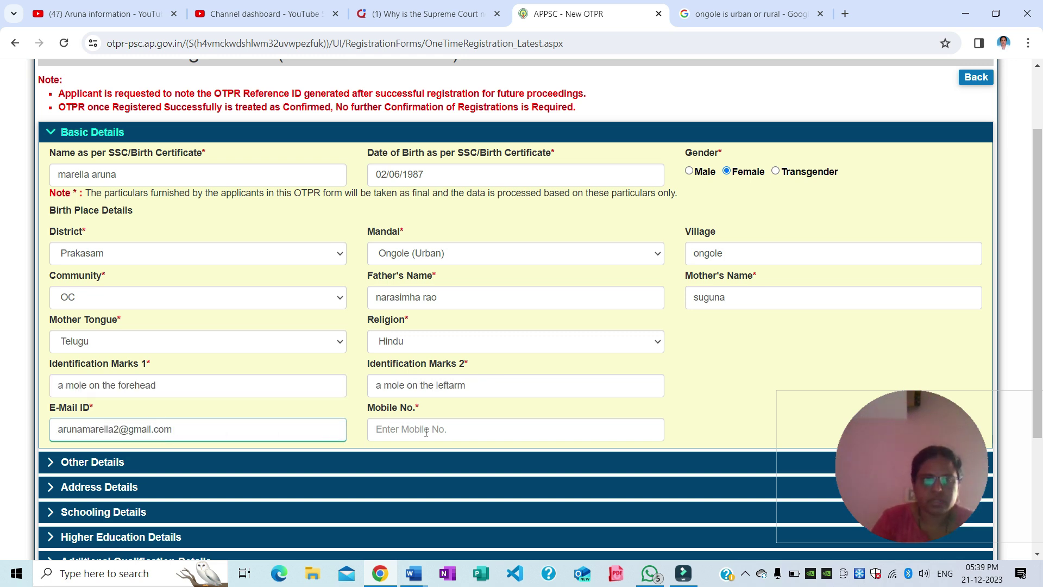
left_click(296, 462)
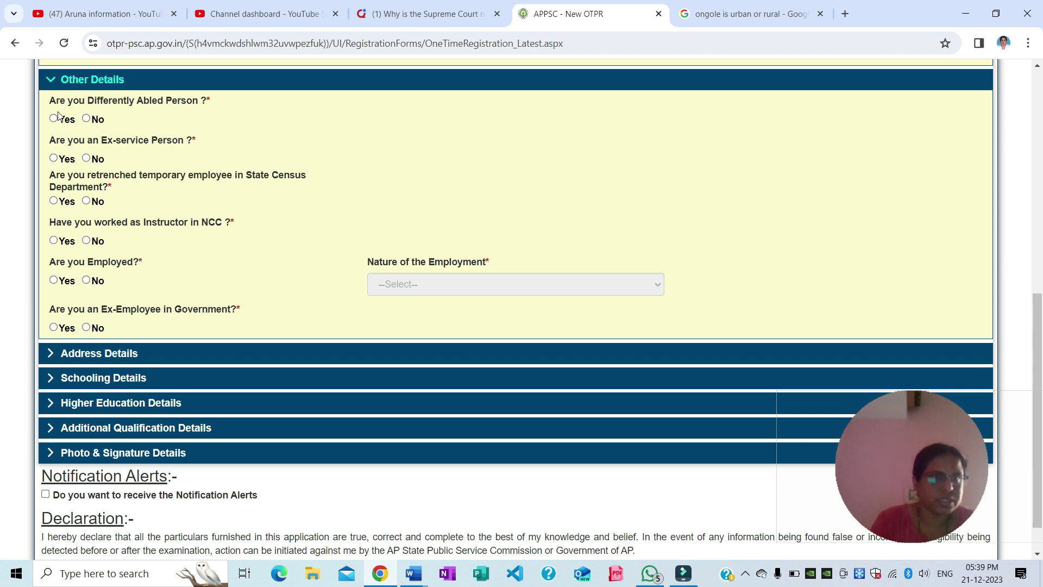
Answer No to differently abled, ex-service, retrenched census employee and NCC instructor questions
left_click(87, 119)
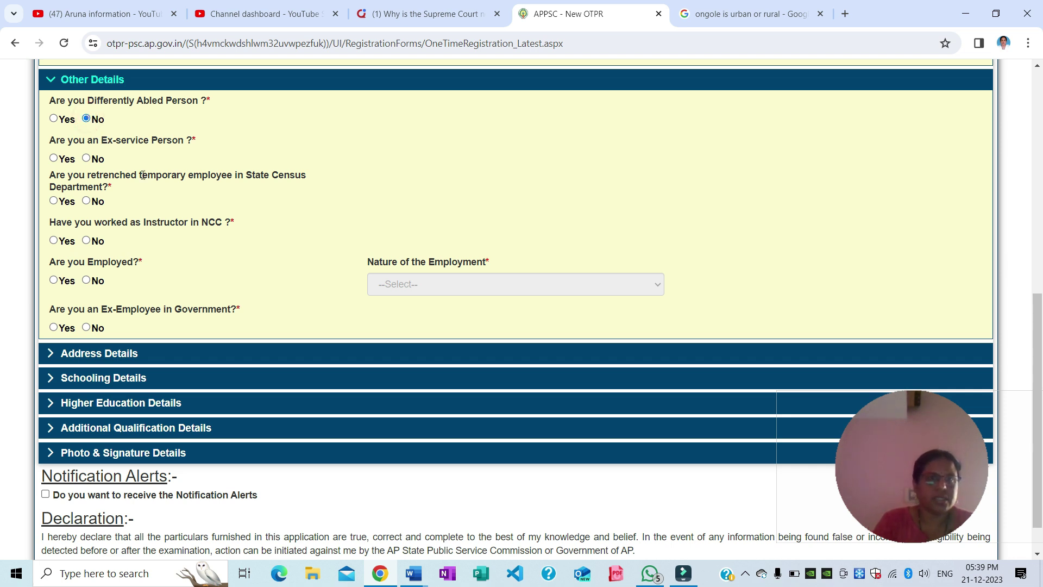
left_click(87, 158)
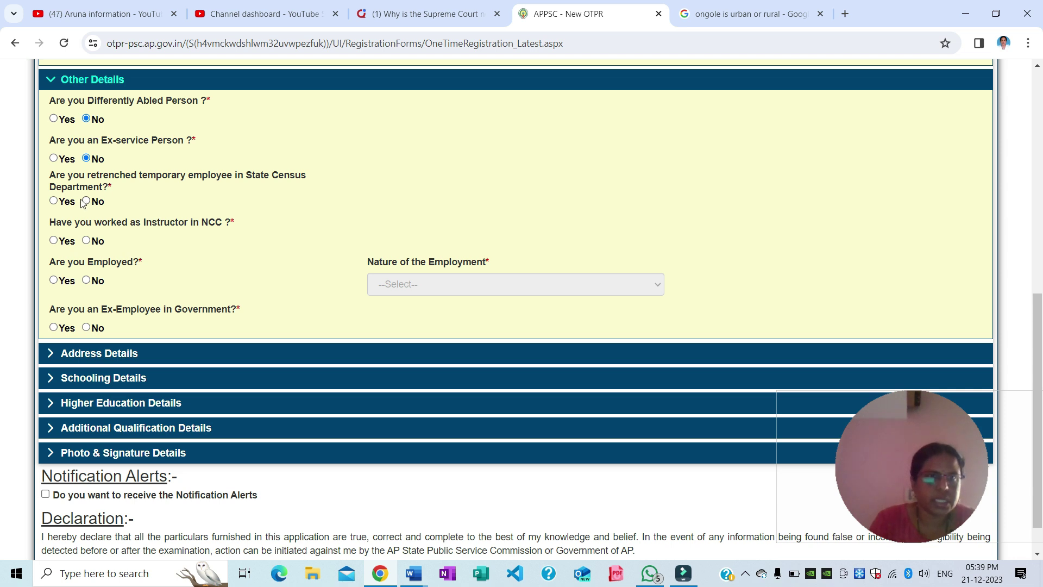
left_click(86, 201)
left_click(87, 201)
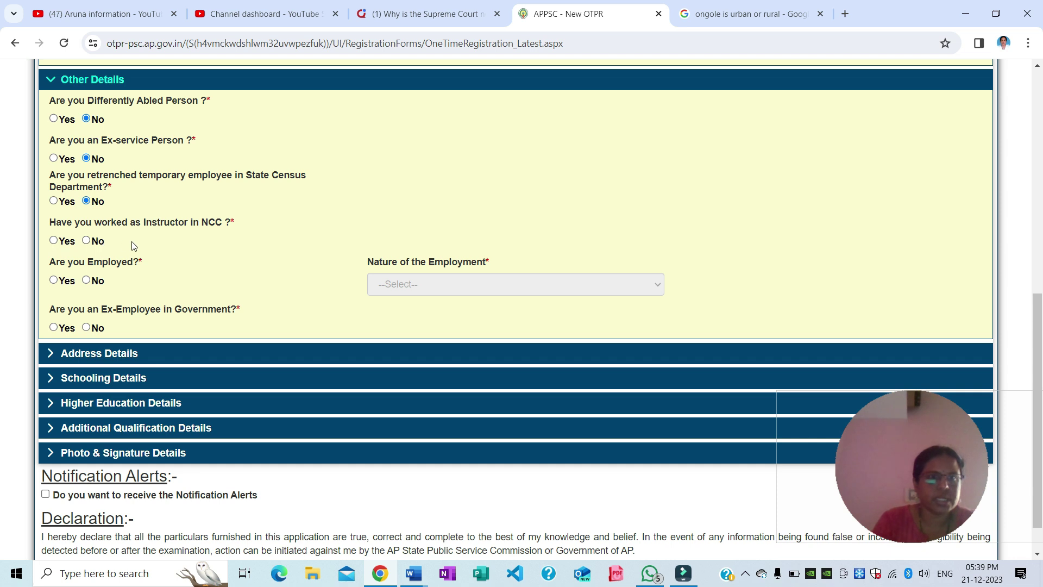
left_click(86, 240)
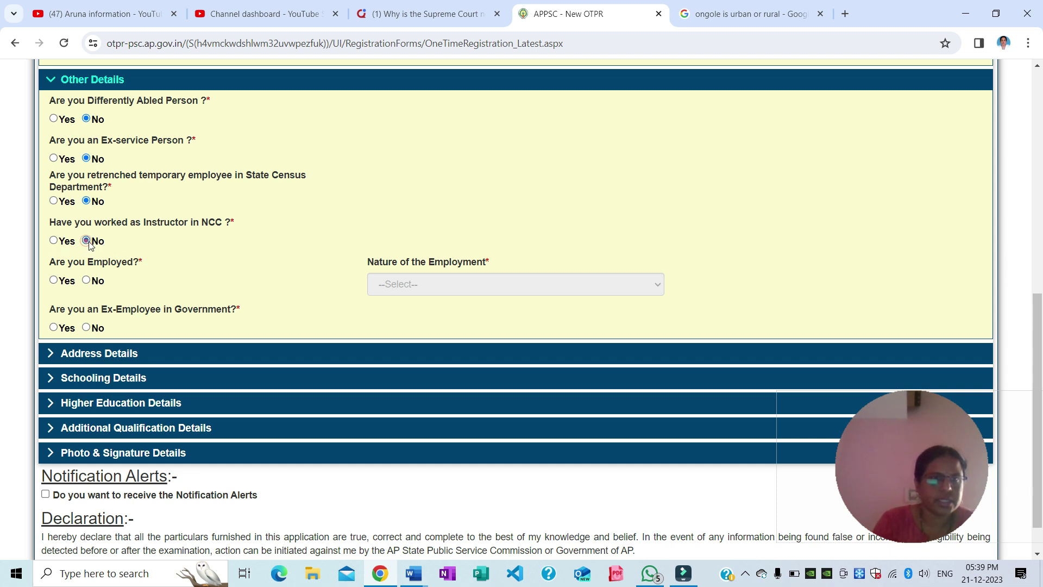
Answer No to being employed and to being an ex-government employee, then expand Address Details
left_click(86, 281)
left_click(53, 280)
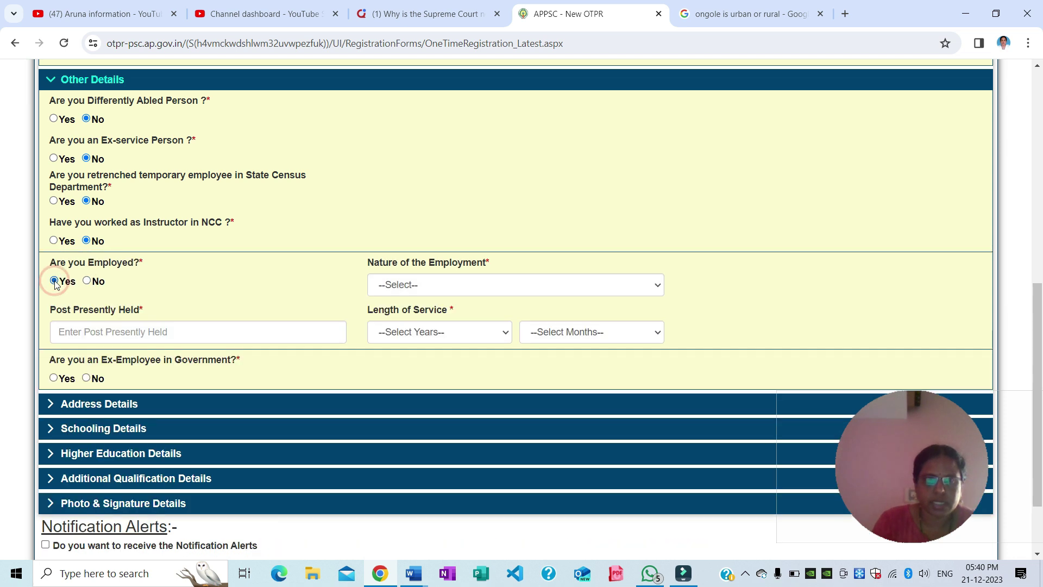
left_click(425, 287)
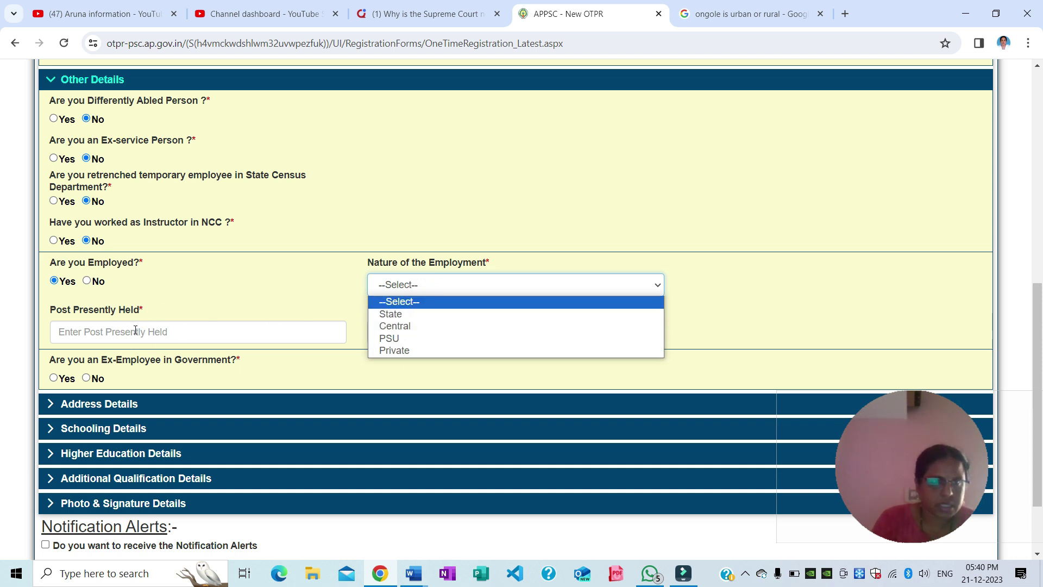
left_click(172, 299)
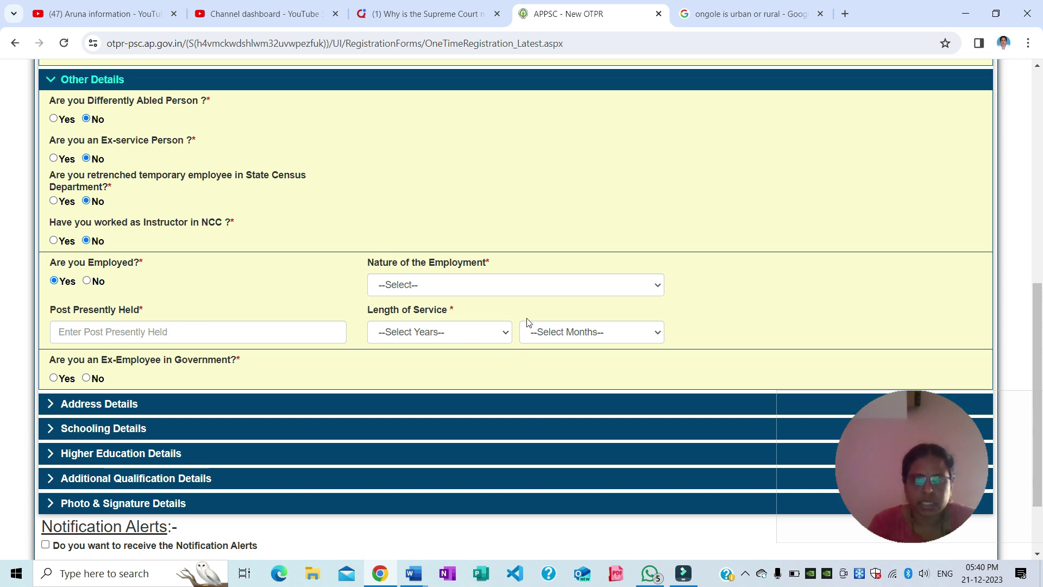
left_click(87, 281)
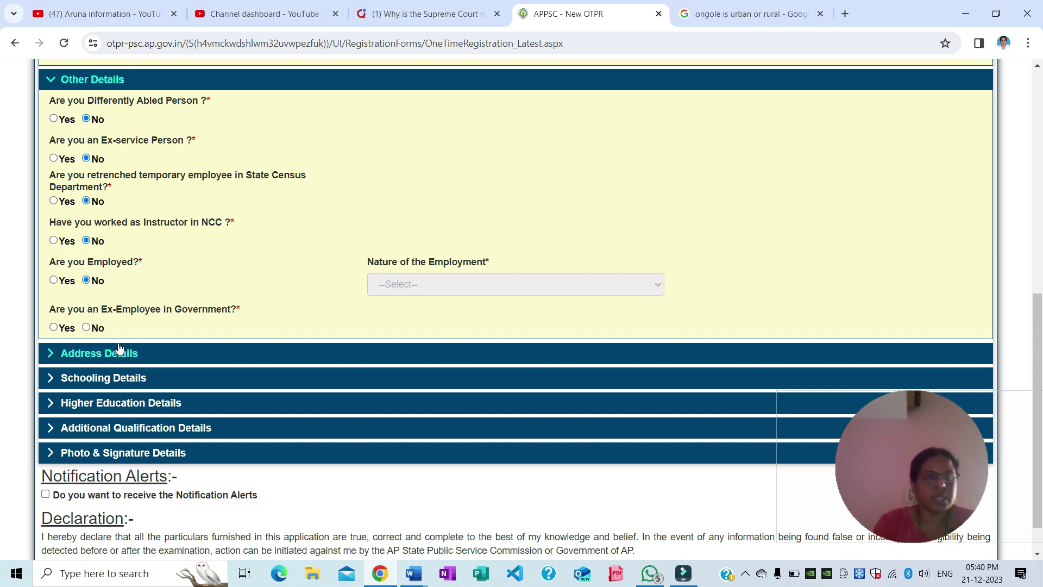
left_click(86, 328)
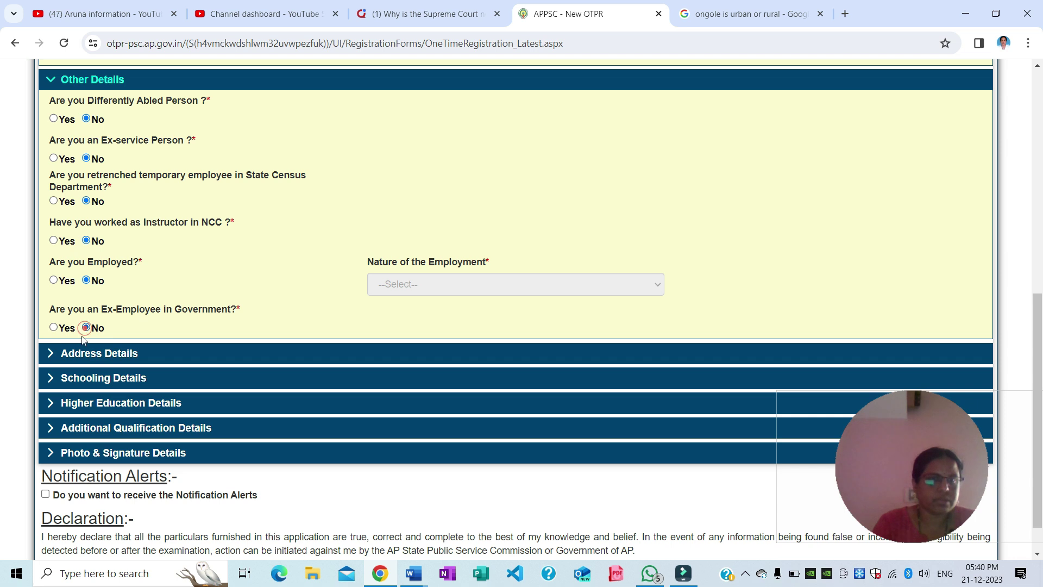
left_click(51, 353)
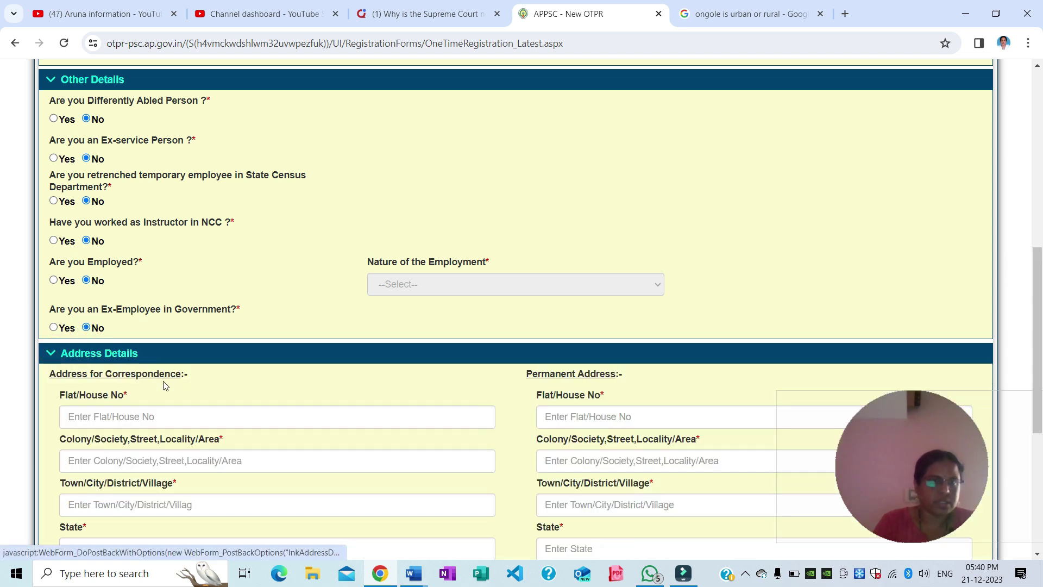
Scroll down past the still-empty correspondence and permanent address fields
scroll(167, 384, "down", 1)
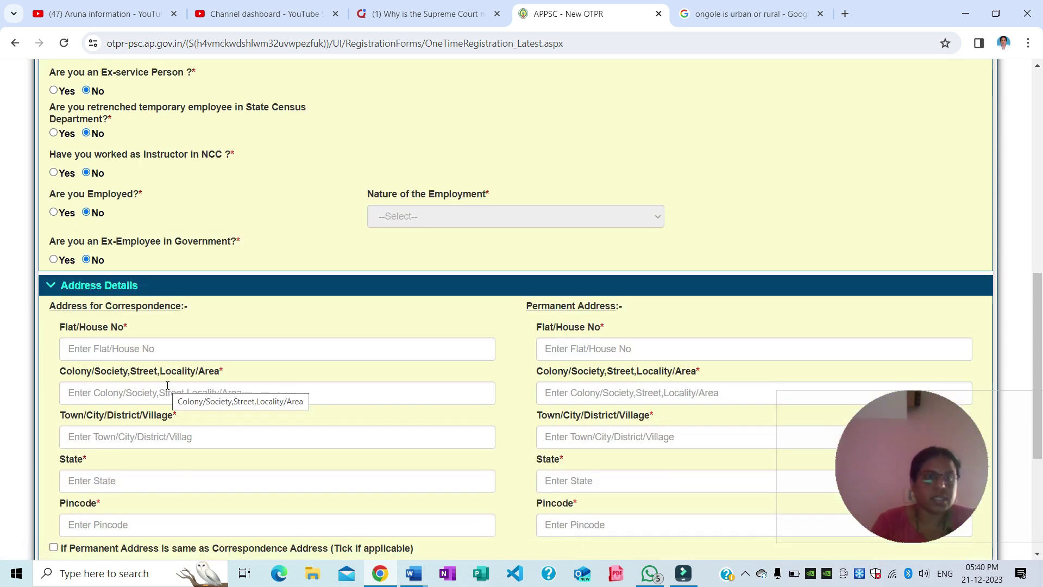
scroll(167, 385, "down", 1)
scroll(167, 385, "down", 1)
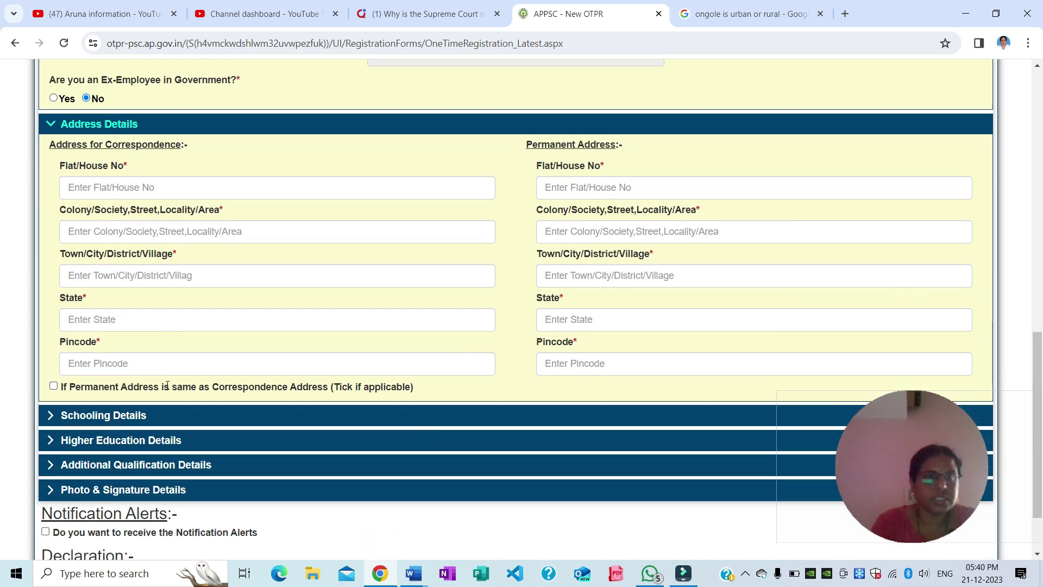
scroll(168, 385, "down", 1)
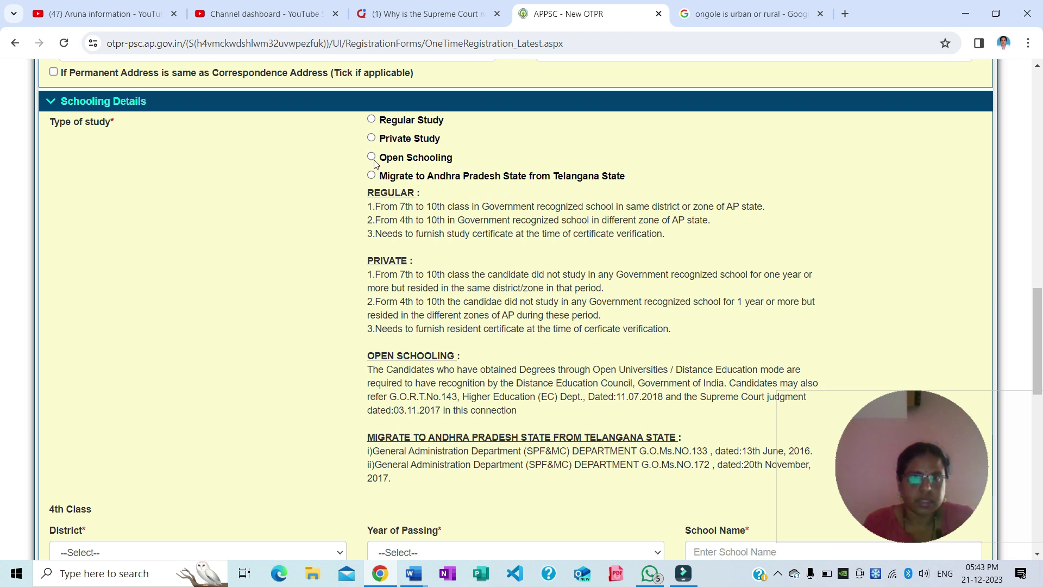
left_click(372, 120)
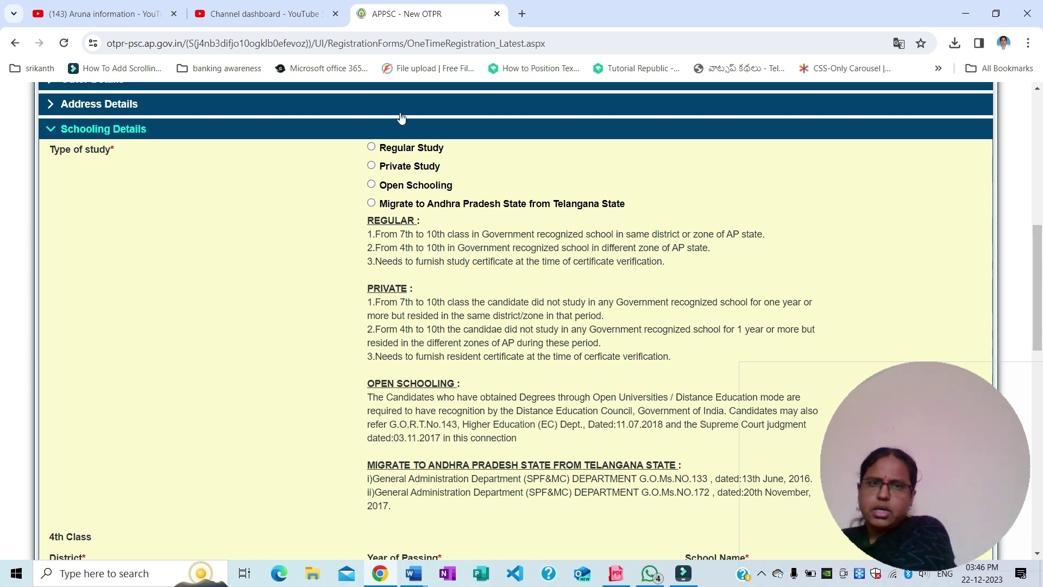
Change Type of study from Regular Study to Private Study and check the X Standard school name
scroll(385, 340, "down", 1)
scroll(385, 340, "down", 7)
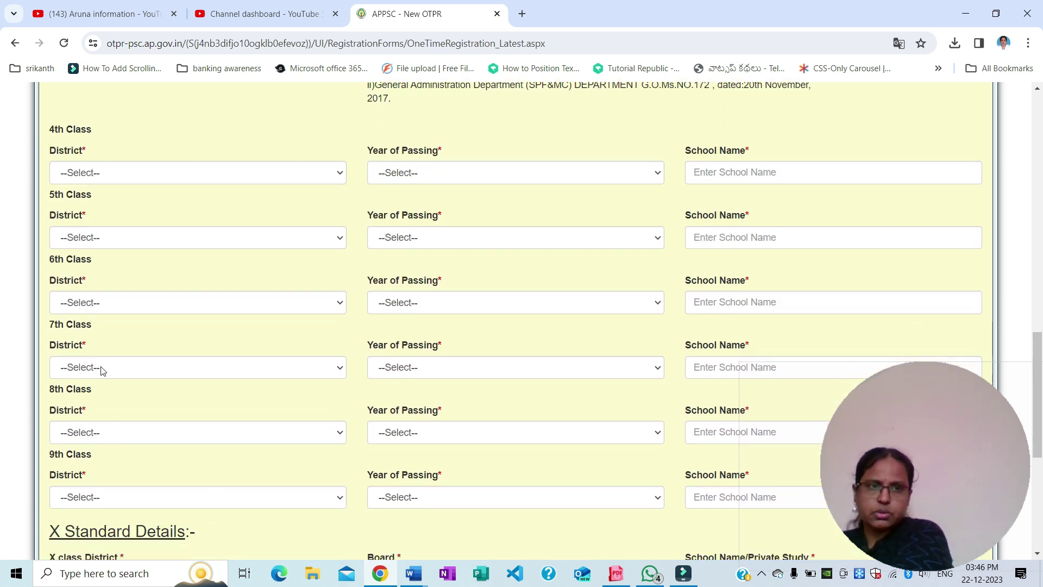
scroll(242, 473, "up", 8)
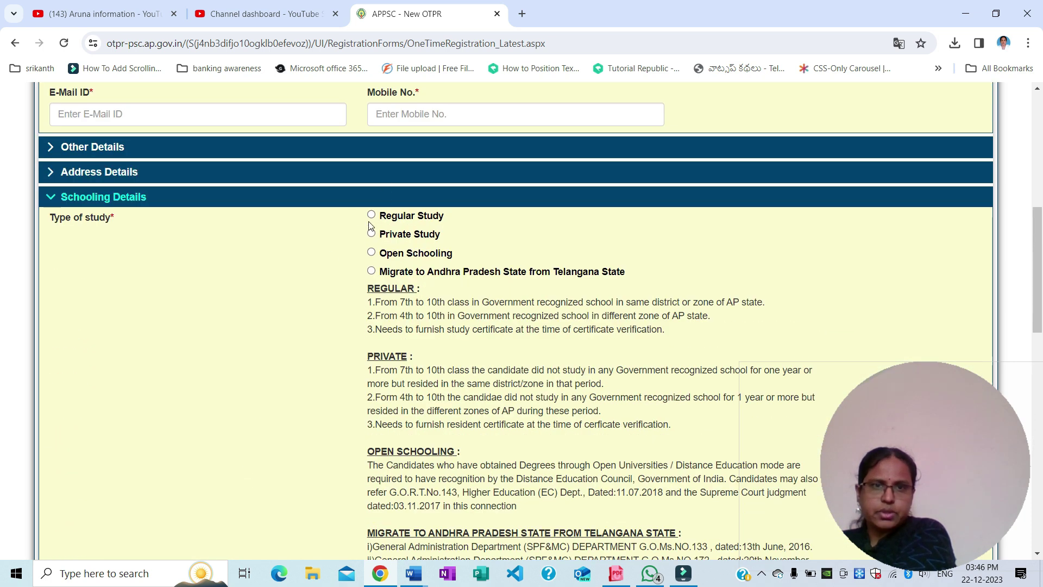
left_click(372, 215)
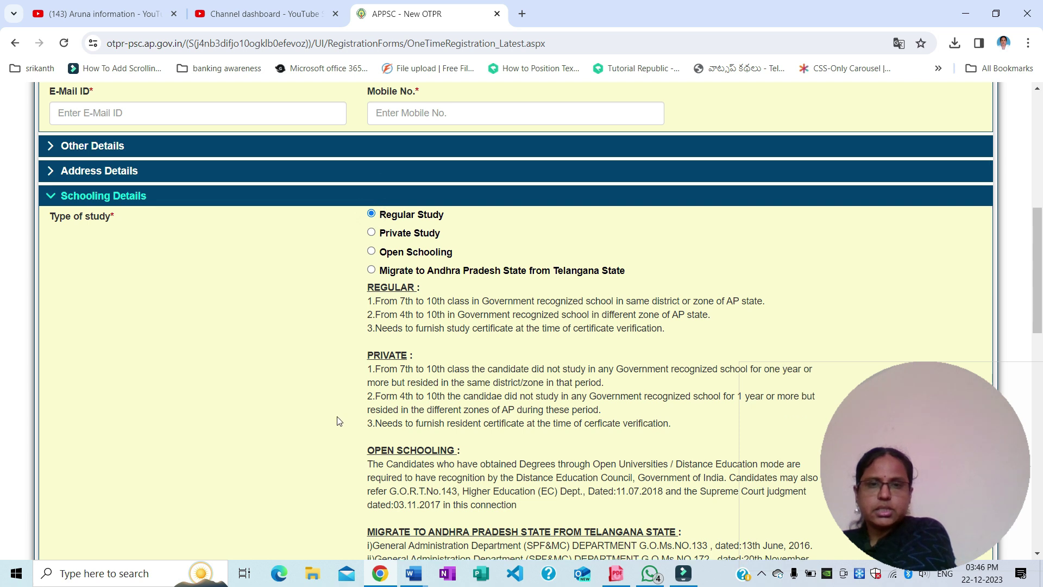
scroll(348, 361, "down", 5)
scroll(337, 419, "down", 4)
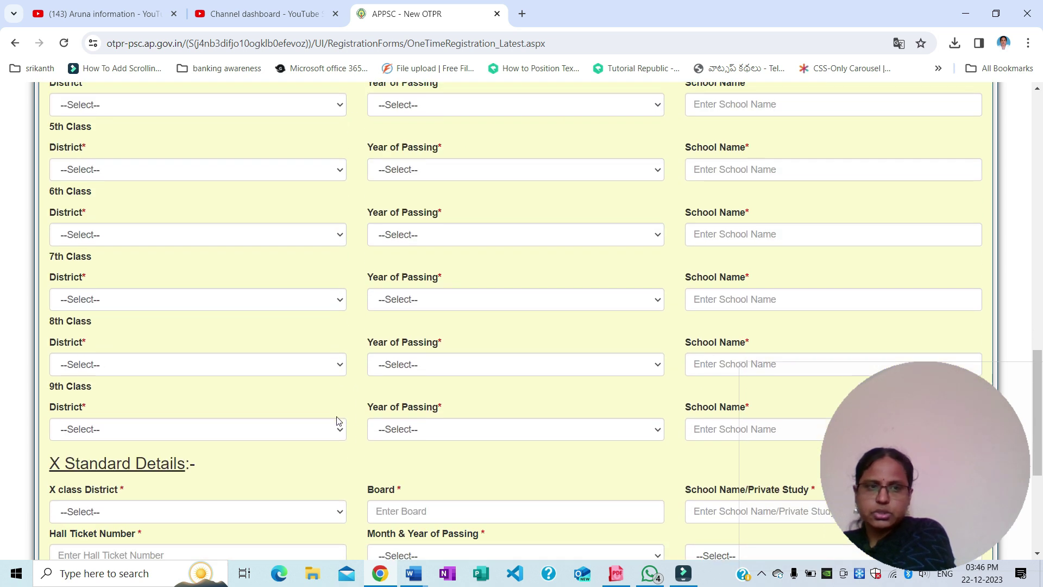
scroll(337, 418, "up", 6)
scroll(342, 421, "up", 4)
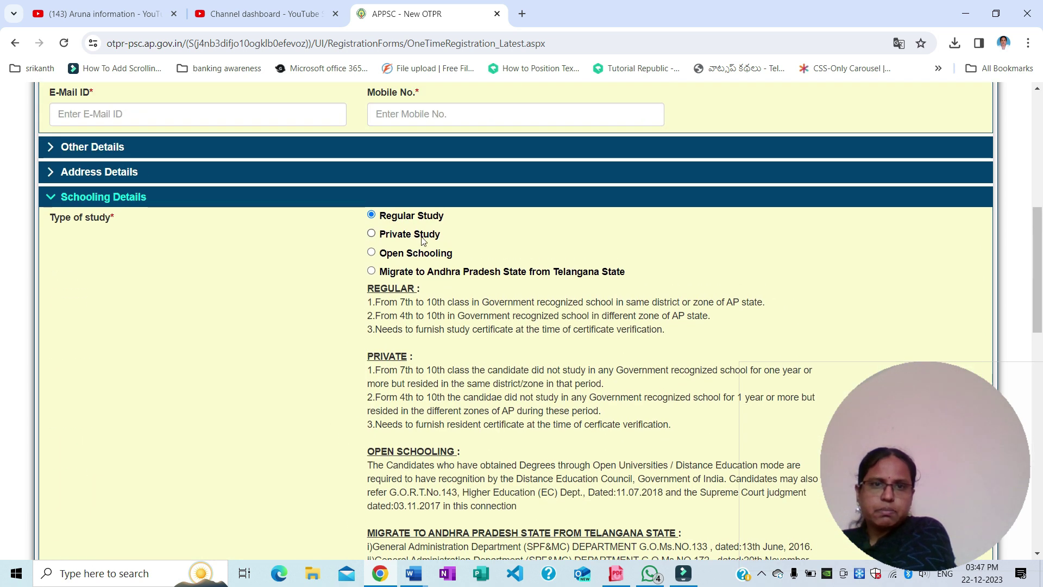
left_click(372, 235)
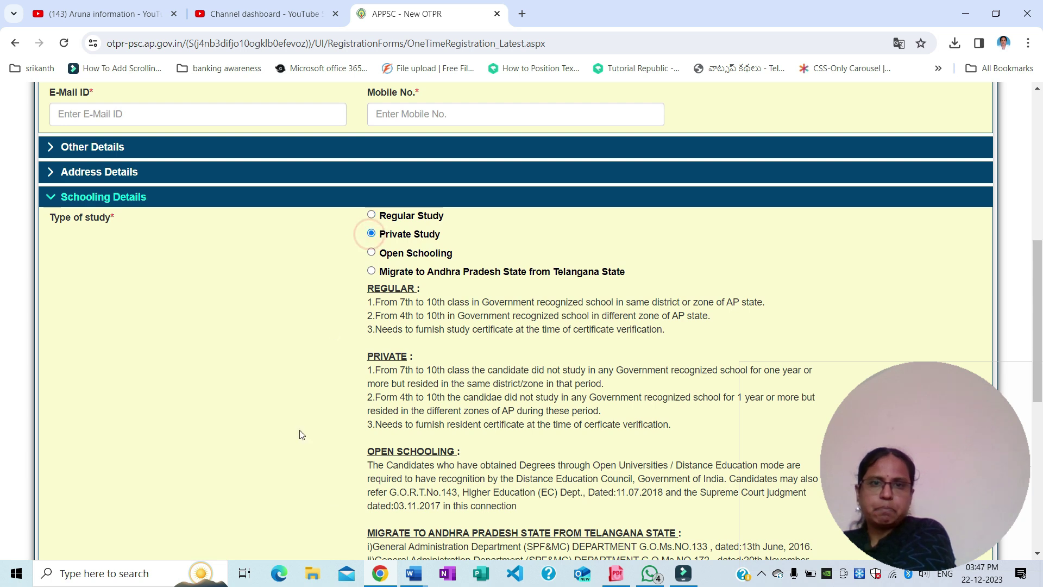
scroll(299, 443, "down", 4)
scroll(298, 447, "down", 2)
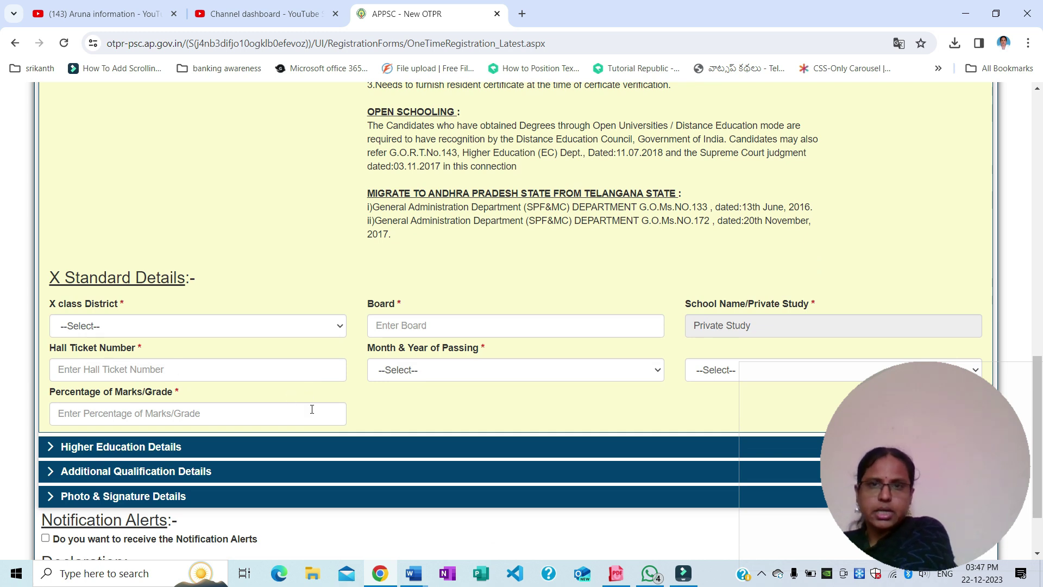
scroll(312, 409, "up", 5)
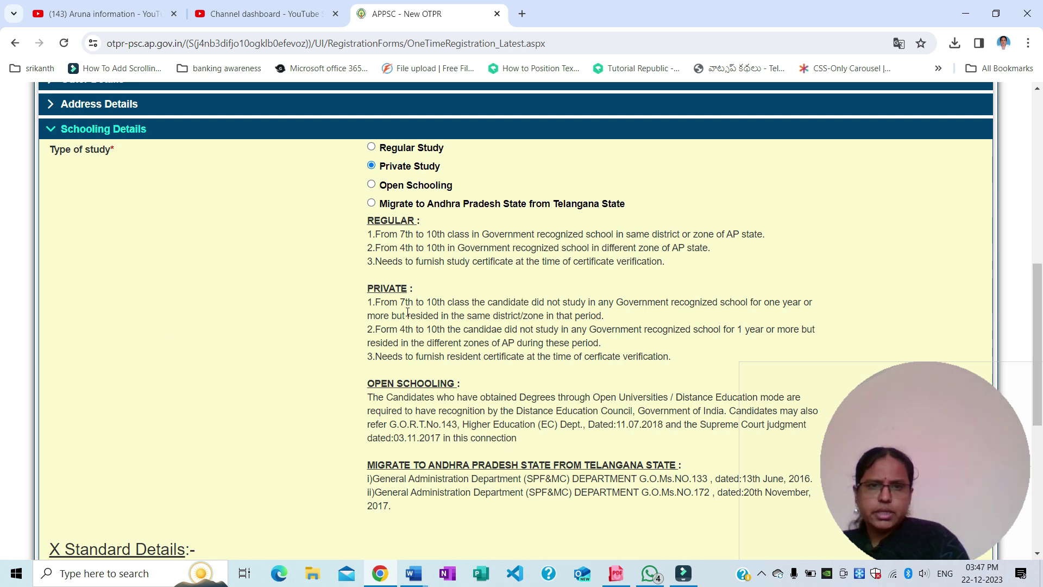
left_click(371, 186)
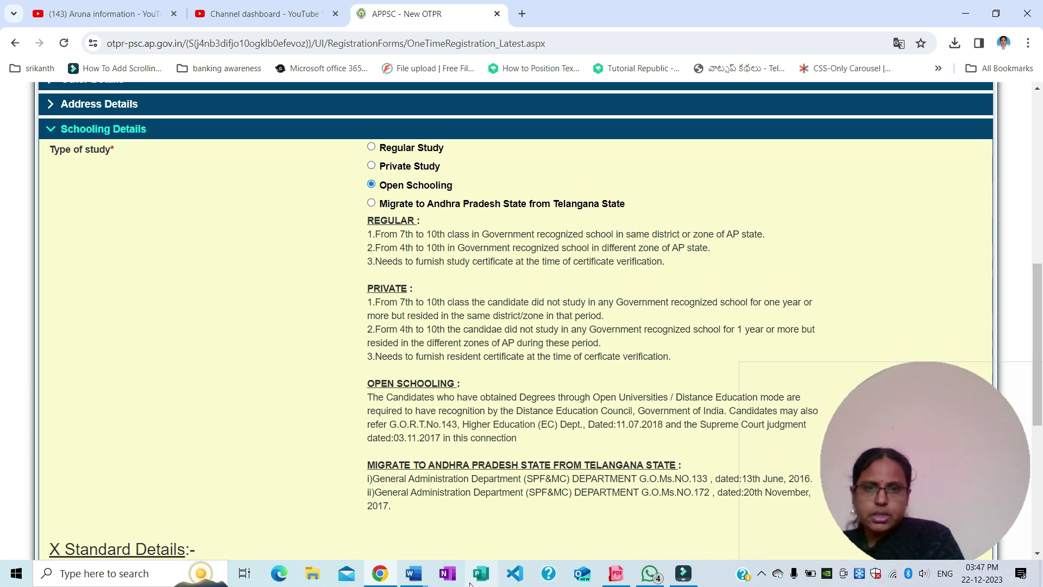
scroll(400, 438, "down", 3)
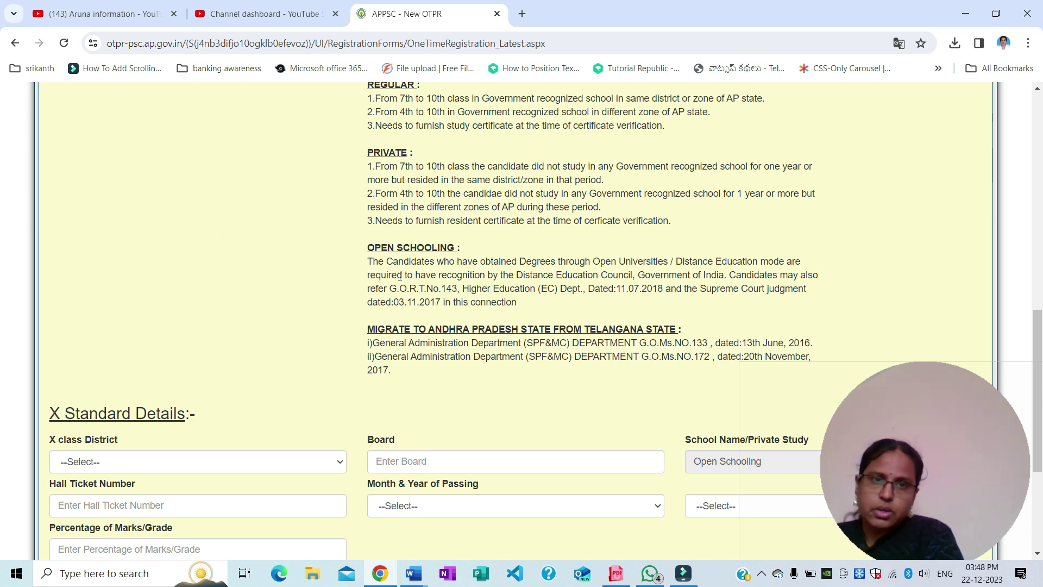
scroll(435, 396, "up", 3)
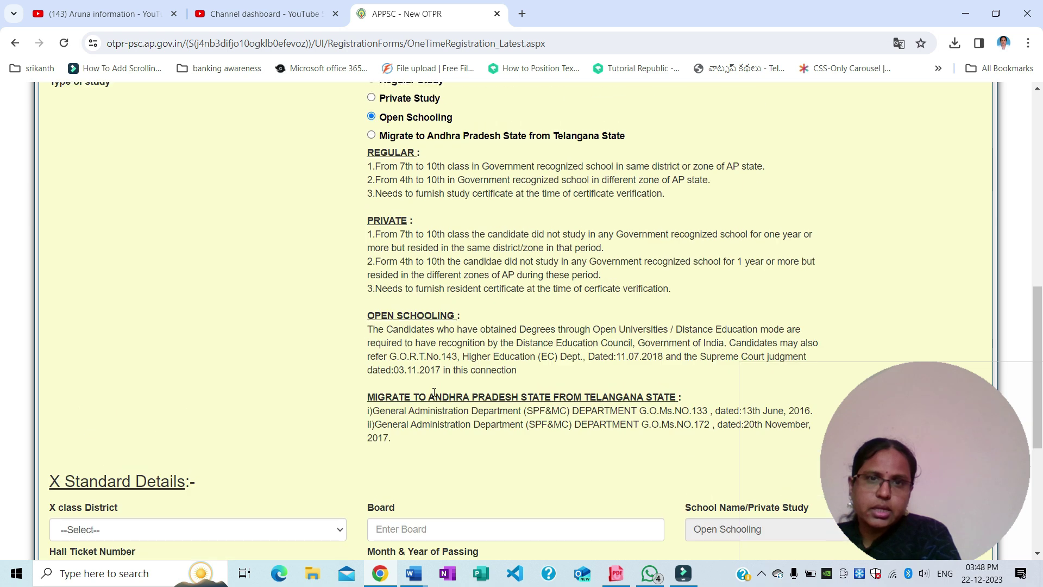
scroll(388, 430, "down", 1)
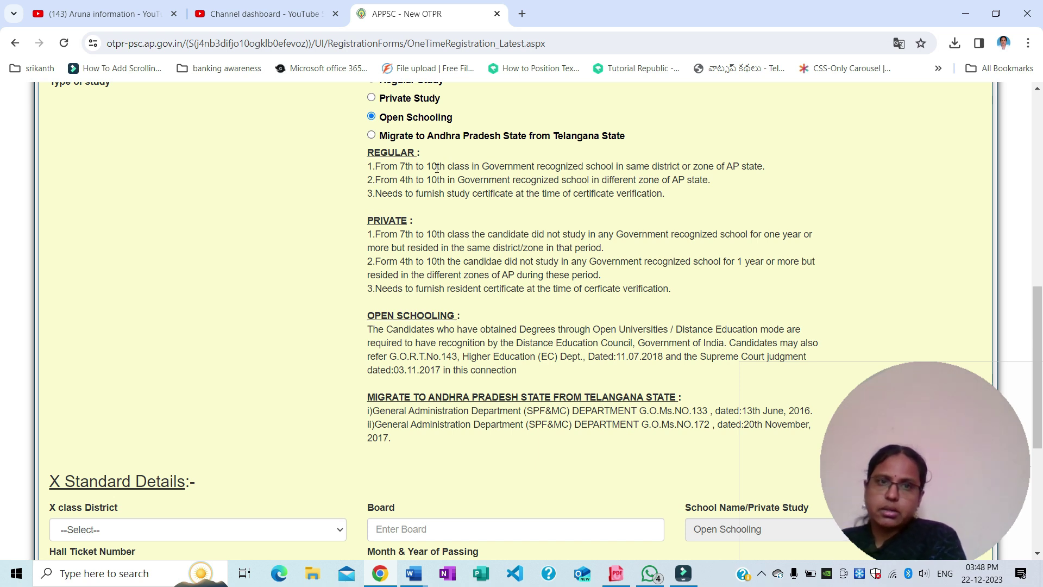
scroll(509, 315, "down", 1)
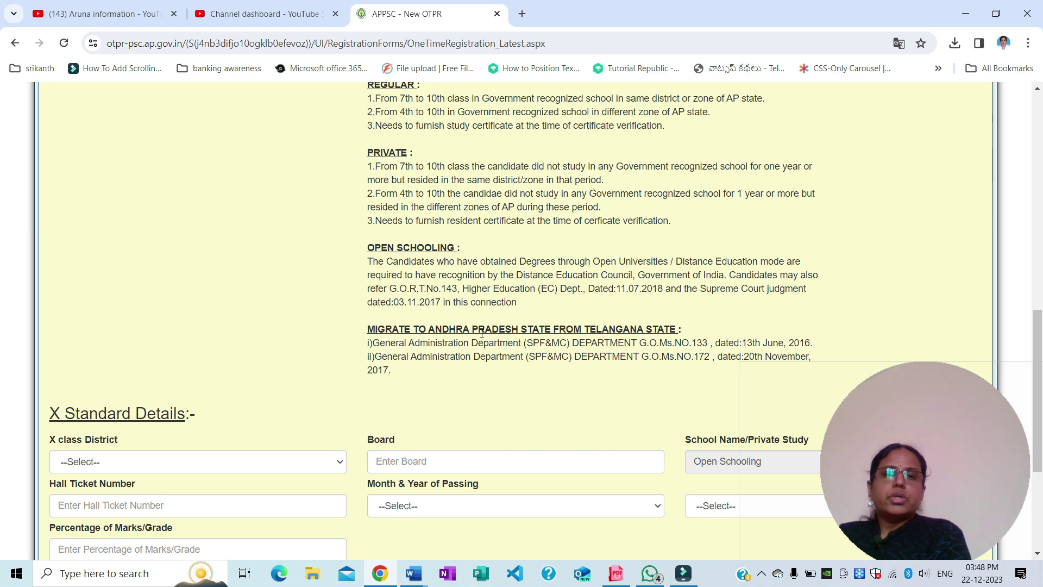
scroll(496, 359, "up", 3)
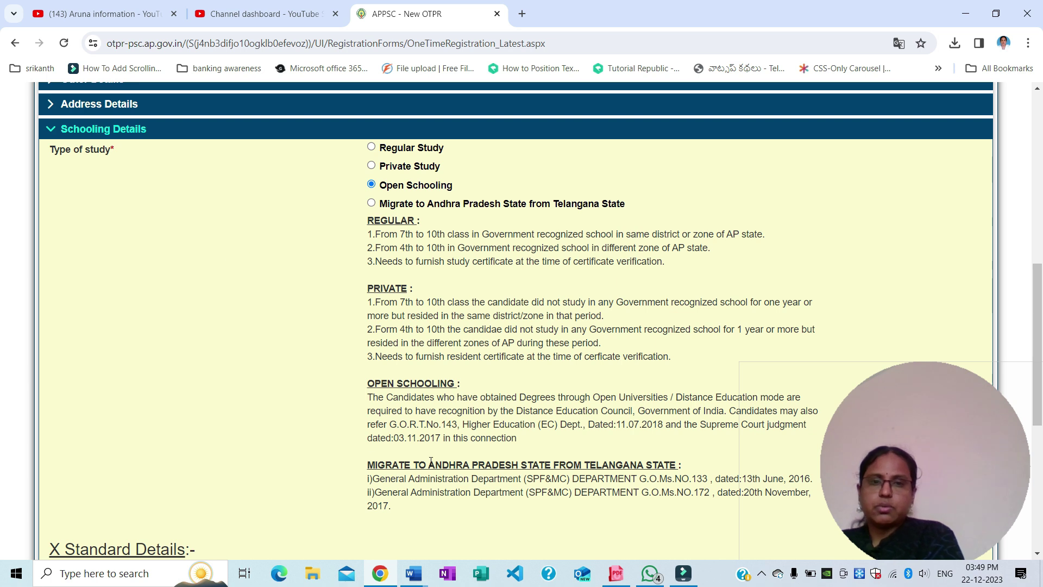
left_click(414, 573)
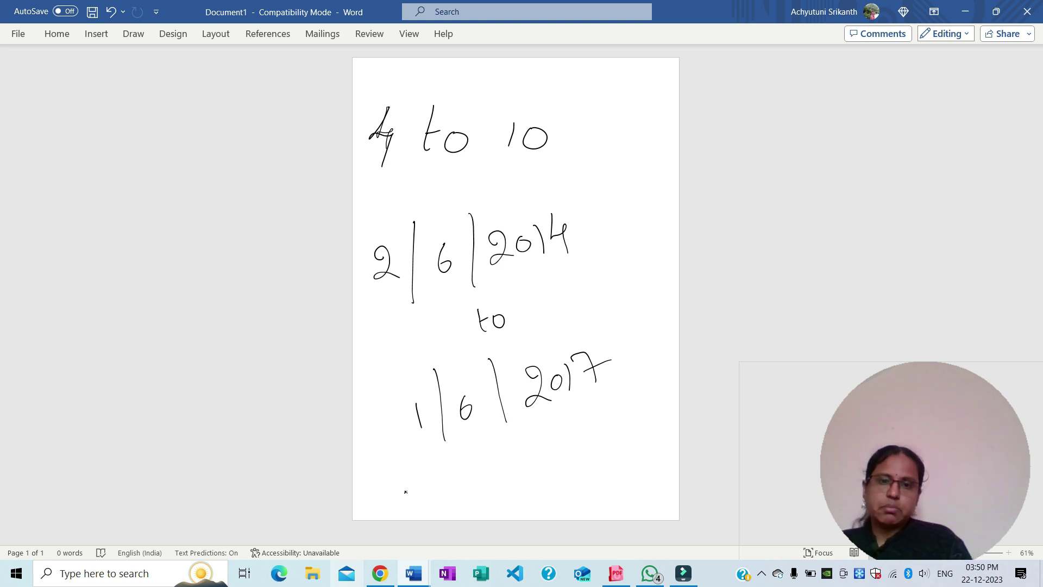
mouse_move(379, 573)
left_click(377, 482)
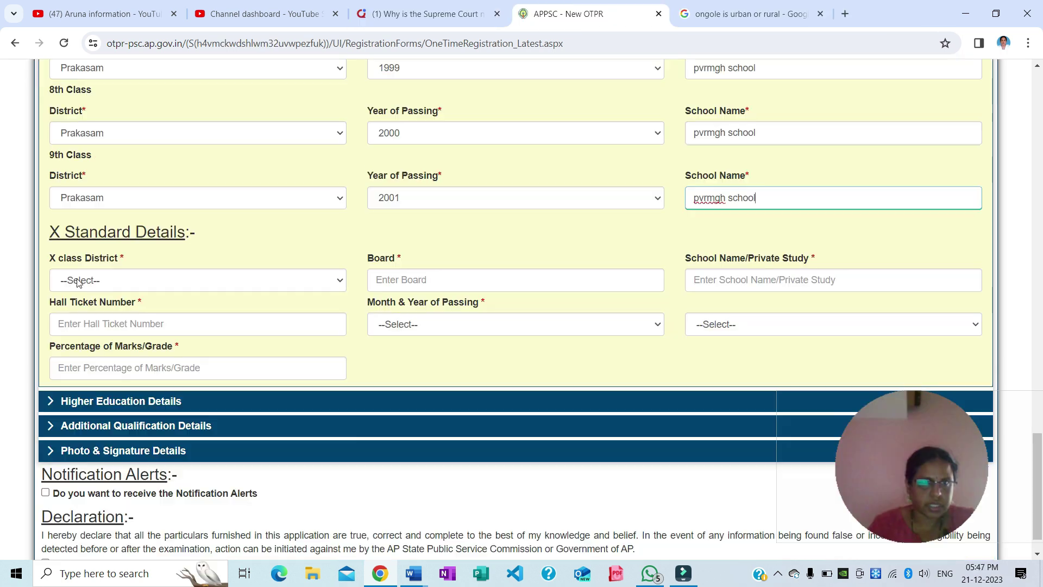
Enter X Standard details: Prakasam, state board of secondary education, pvrmgh school, passing year 2002
left_click(83, 281)
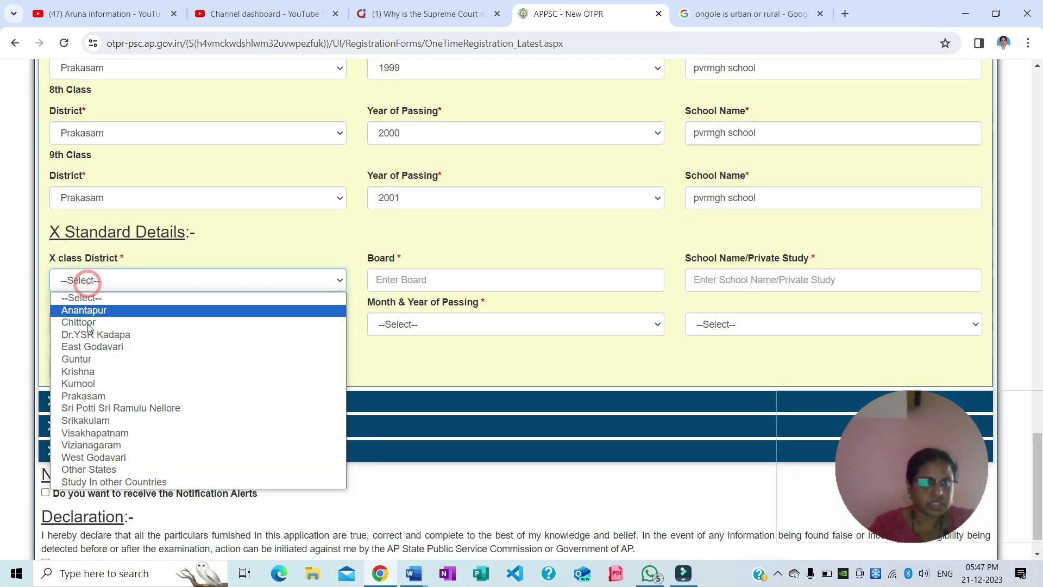
left_click(83, 396)
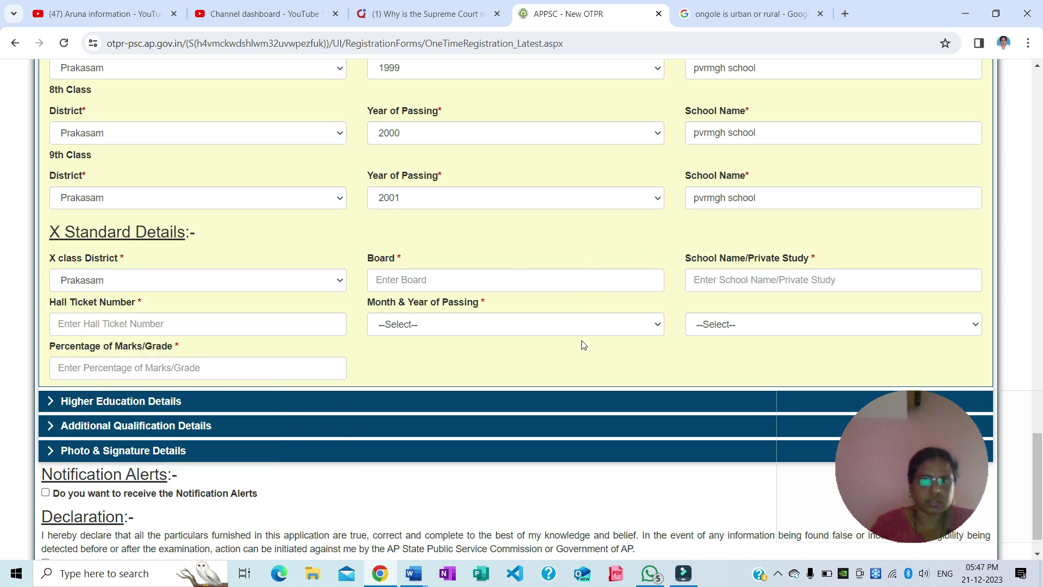
left_click(606, 280)
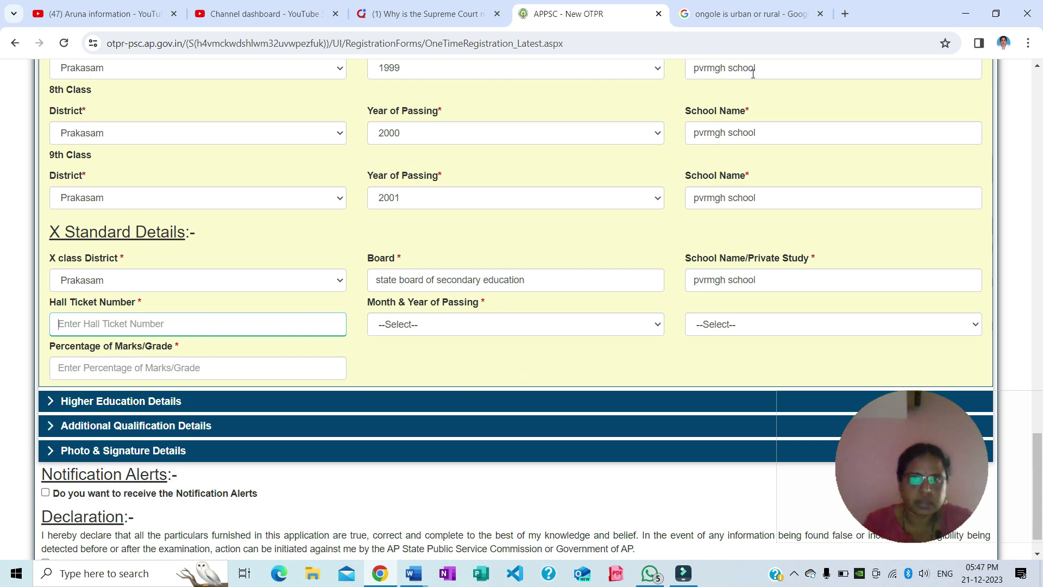
left_click(413, 326)
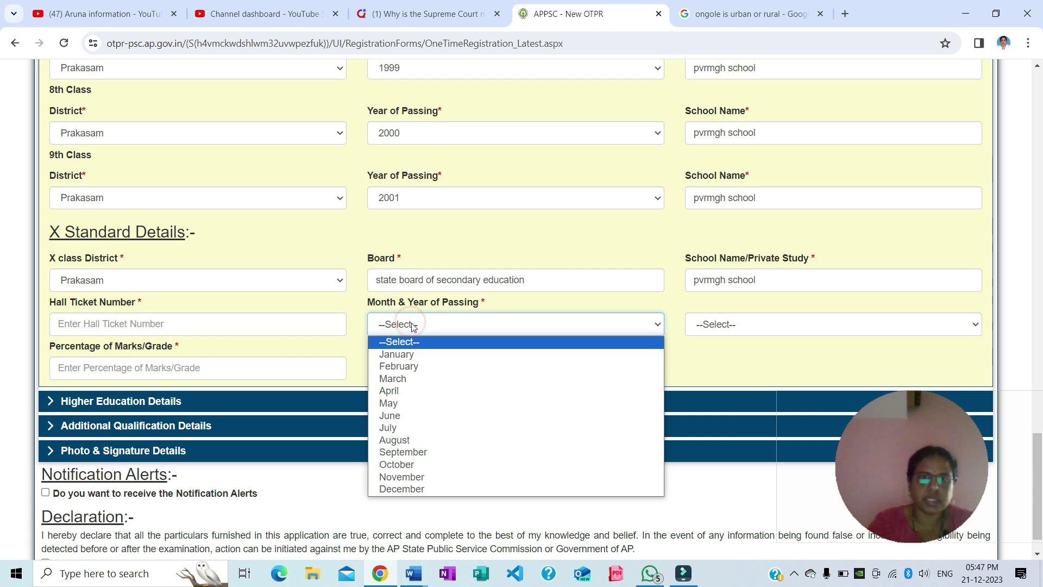
left_click(216, 368)
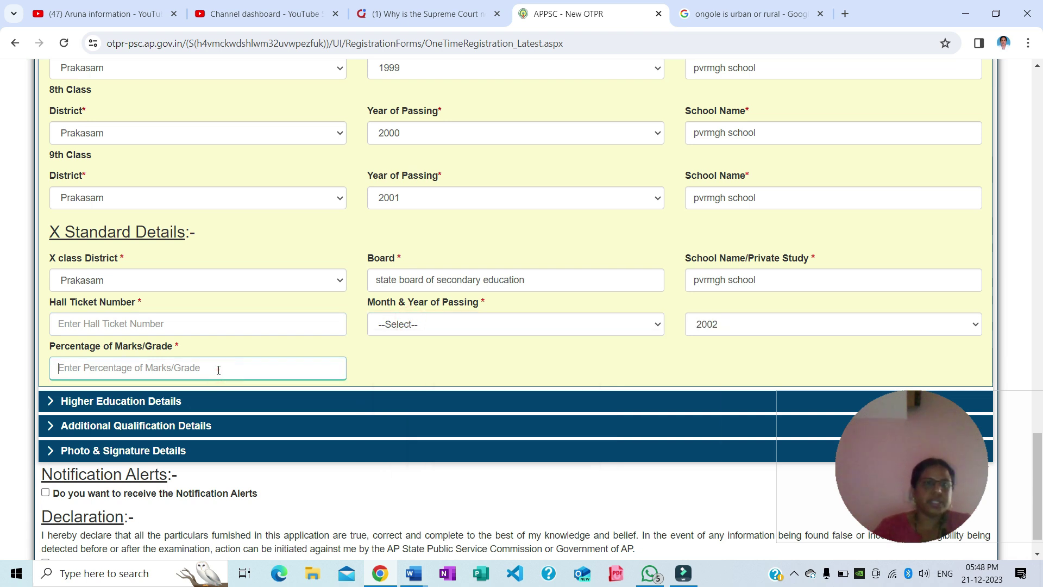
scroll(386, 420, "down", 1)
left_click(135, 362)
left_click(135, 362)
Scroll through the 10+2, Diploma, Graduation, Post Graduation, M.Phil and Ph.D. fields, leaving them blank
scroll(199, 435, "down", 3)
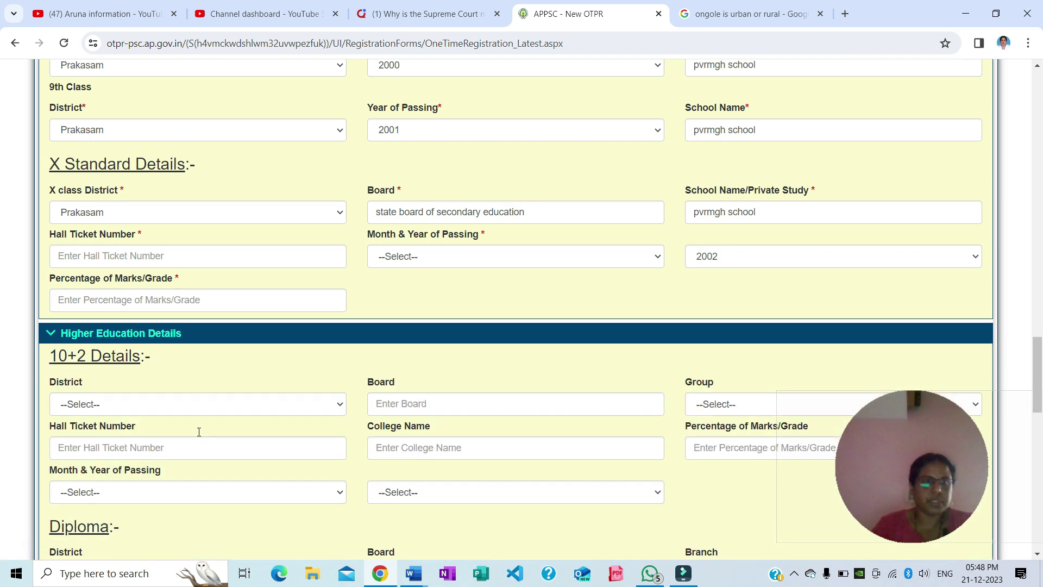
scroll(199, 436, "down", 2)
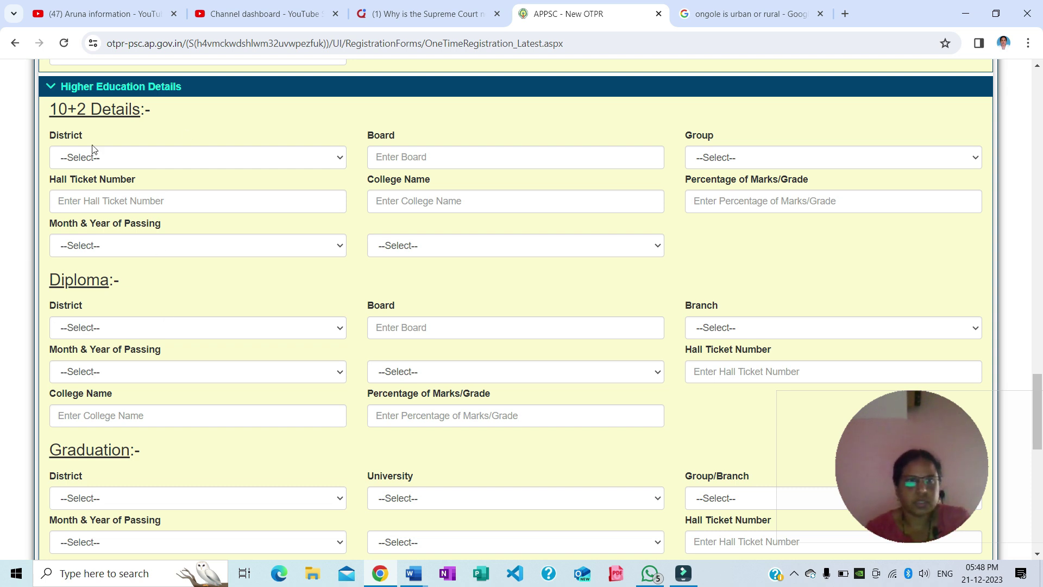
scroll(207, 264, "down", 1)
scroll(207, 264, "down", 1)
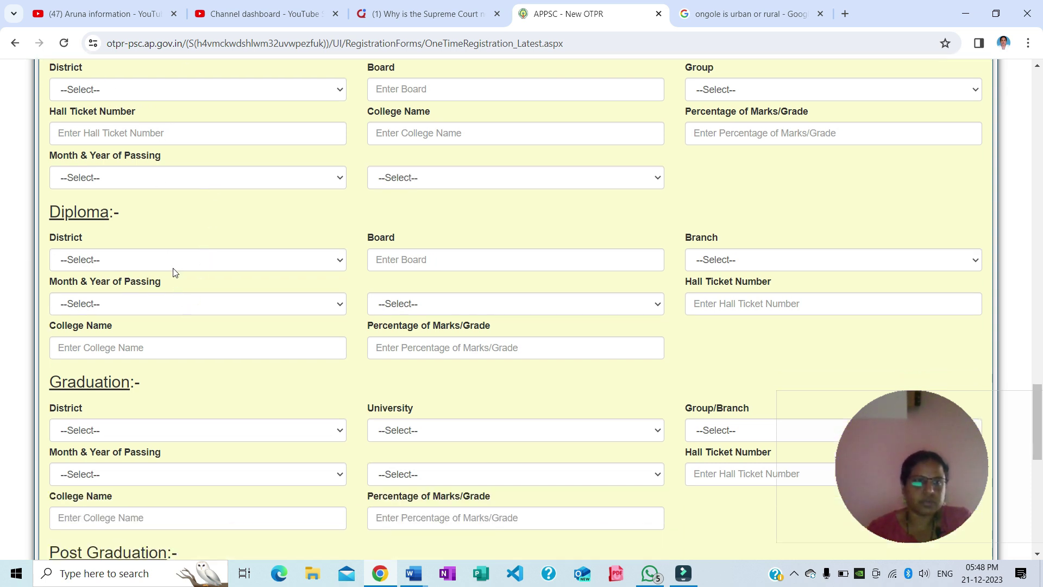
left_click(172, 266)
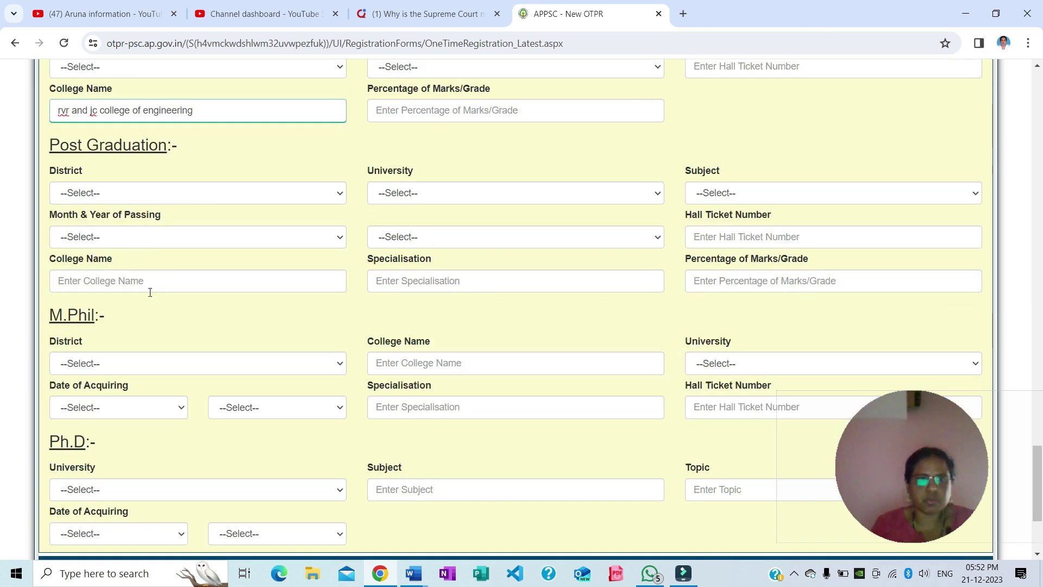
scroll(150, 288, "down", 1)
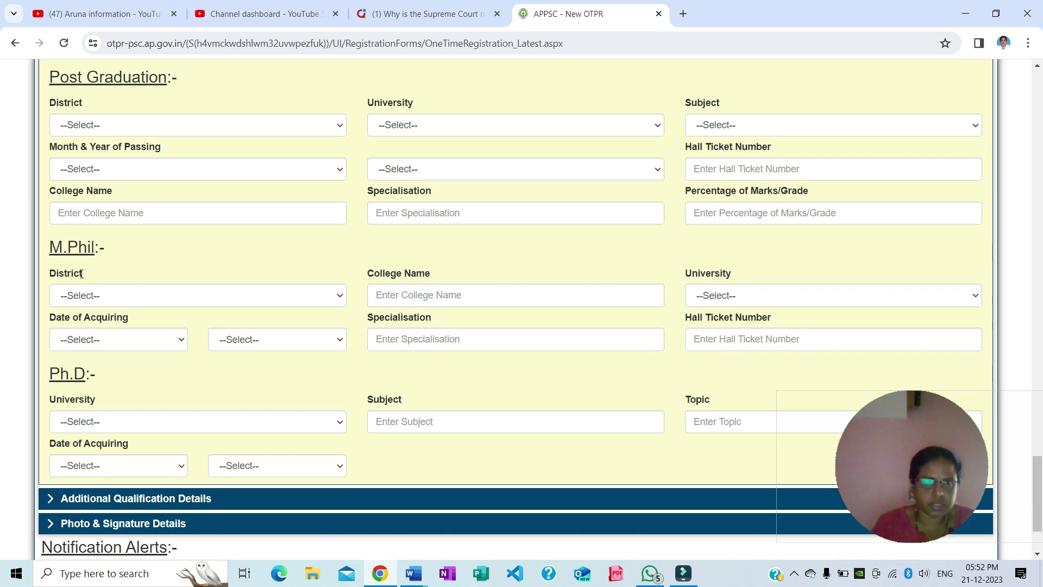
scroll(162, 399, "down", 1)
scroll(162, 398, "down", 1)
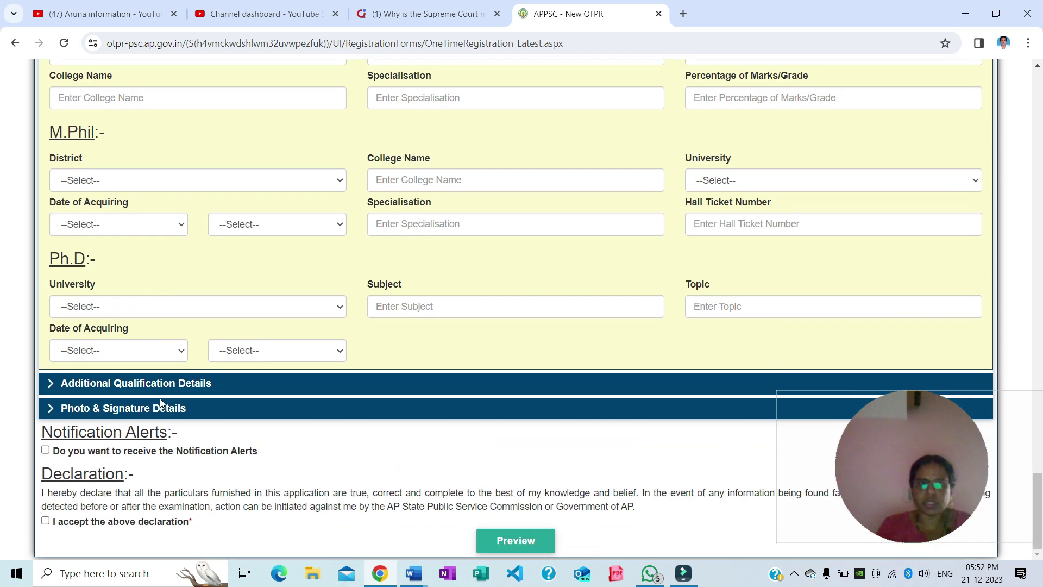
In Additional Qualification Details, add a qualification entry, decline Chrome's address save, then delete the empty entry
left_click(123, 386)
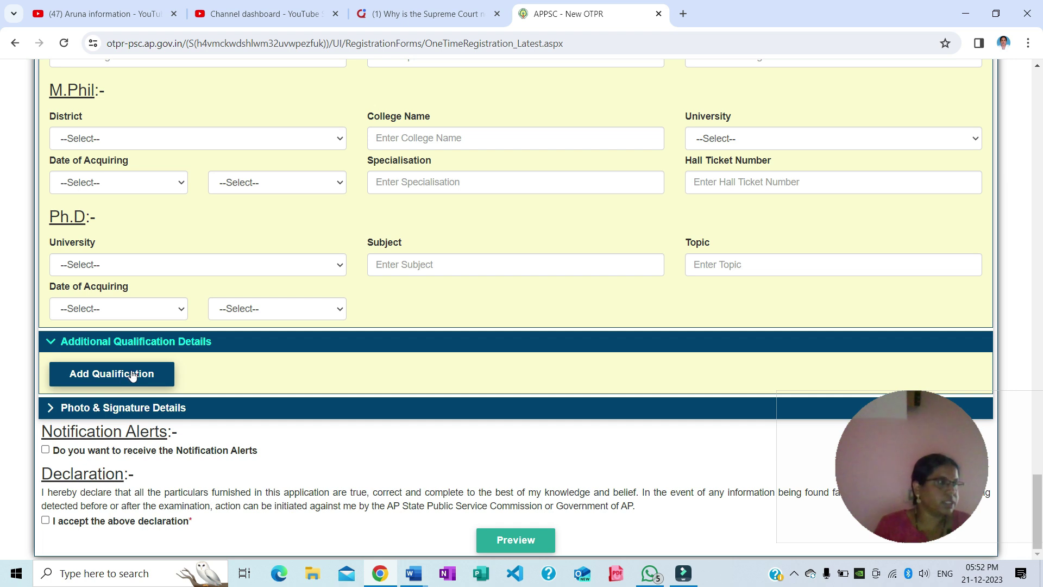
left_click(132, 375)
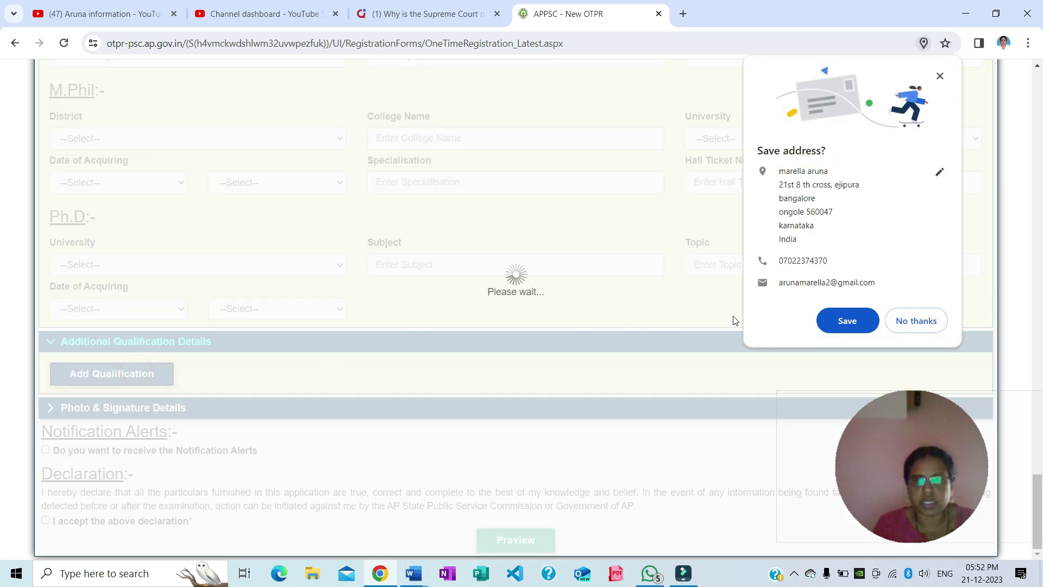
left_click(908, 322)
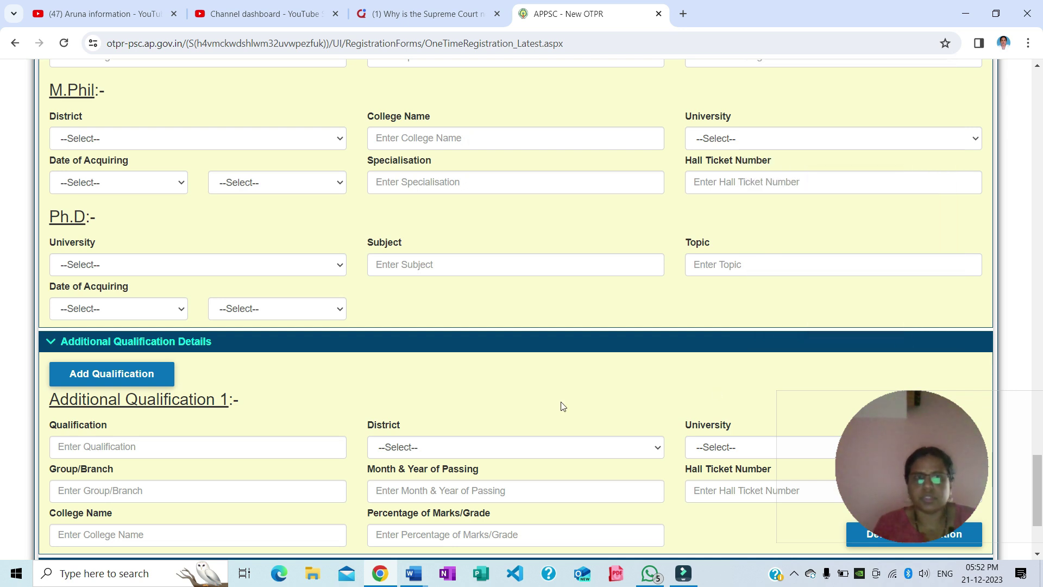
scroll(561, 401, "down", 3)
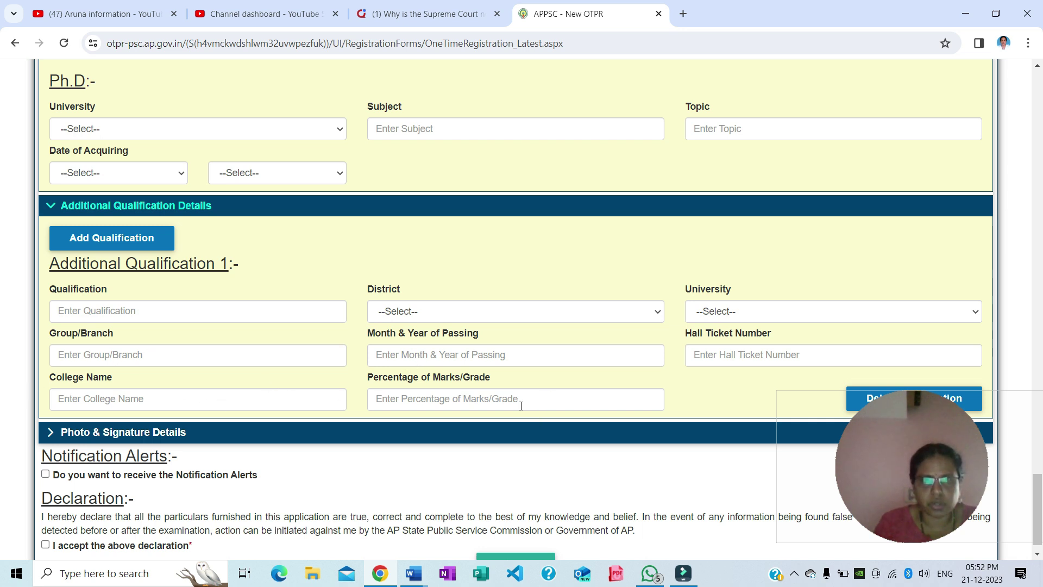
scroll(885, 347, "down", 1)
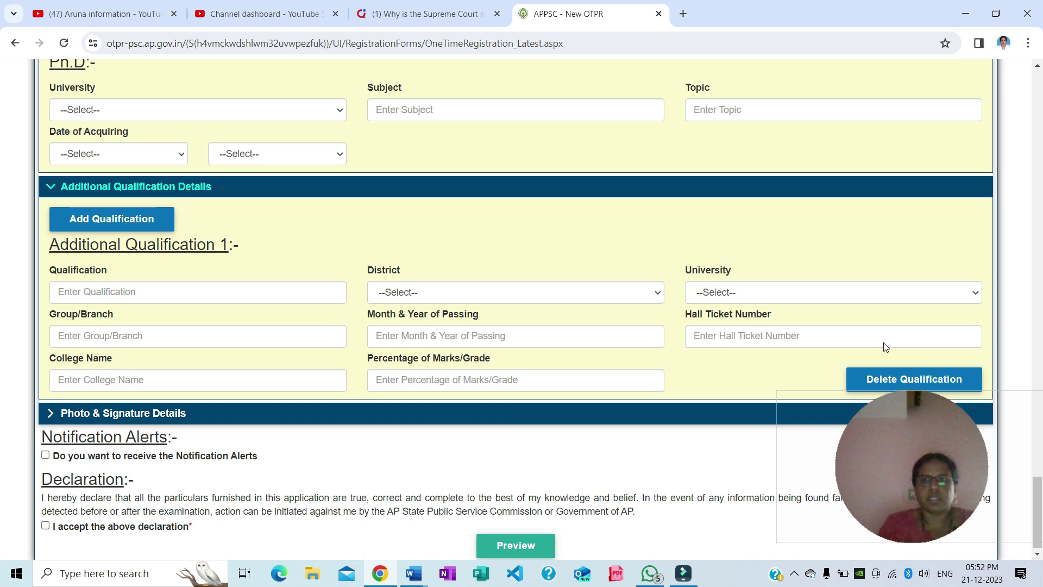
left_click(889, 376)
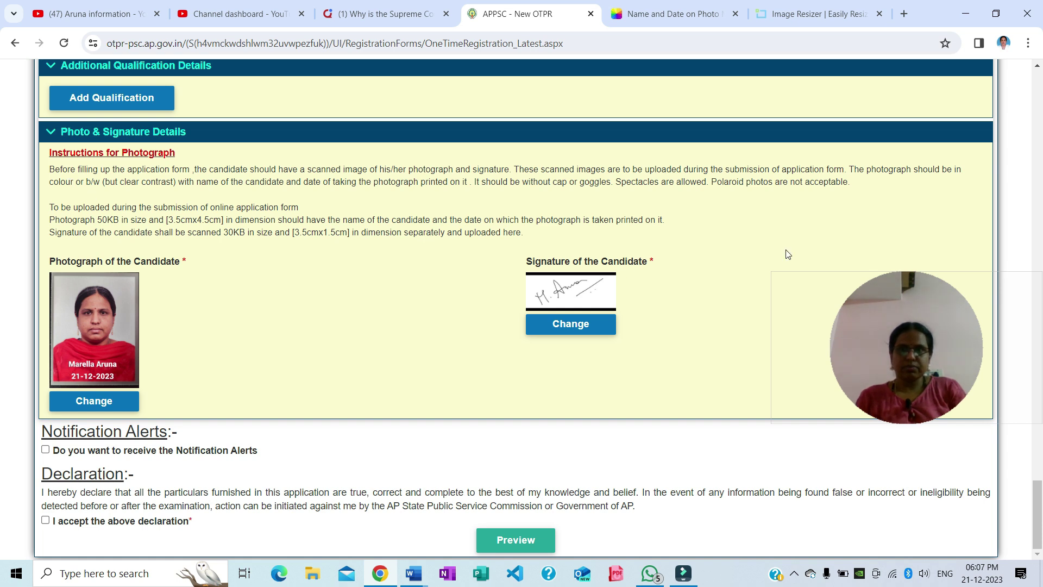
Highlight the name-and-date, photo size and signature (30KB, 3.5cm x 1.5cm) rules, then switch to the Fotor tab
left_click_drag(50, 182, 472, 188)
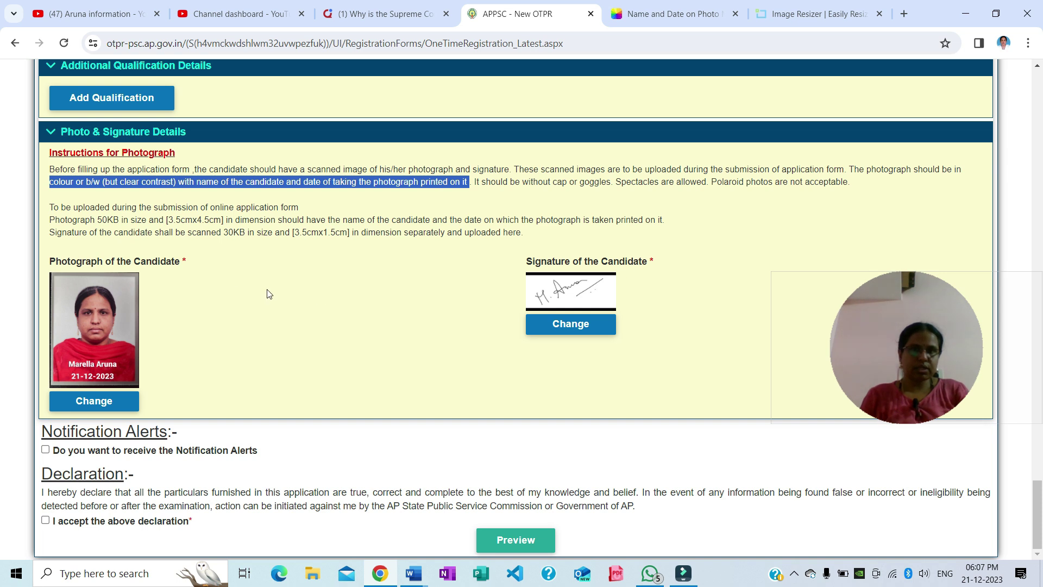
left_click(267, 340)
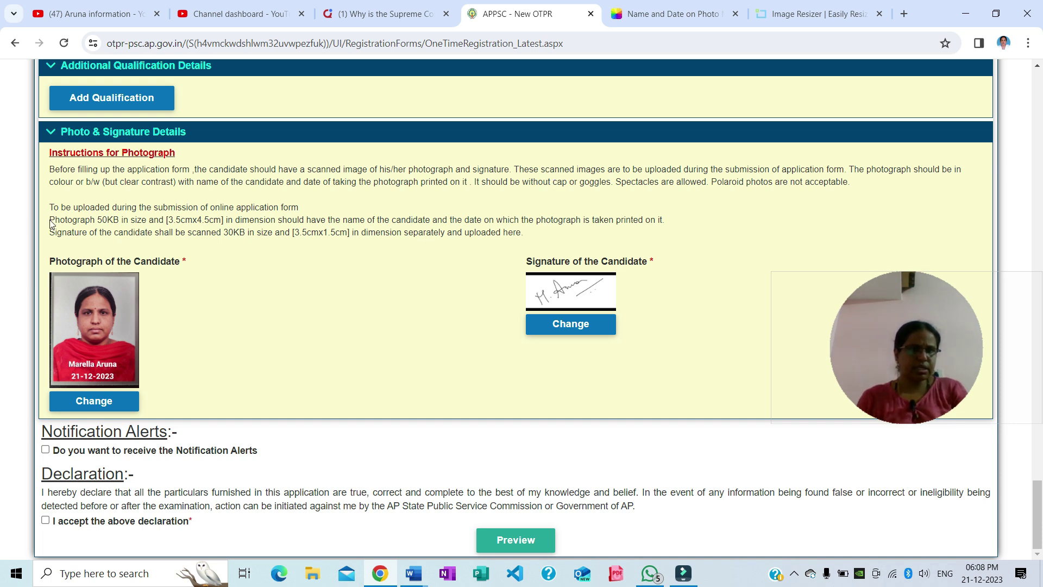
left_click_drag(50, 221, 222, 221)
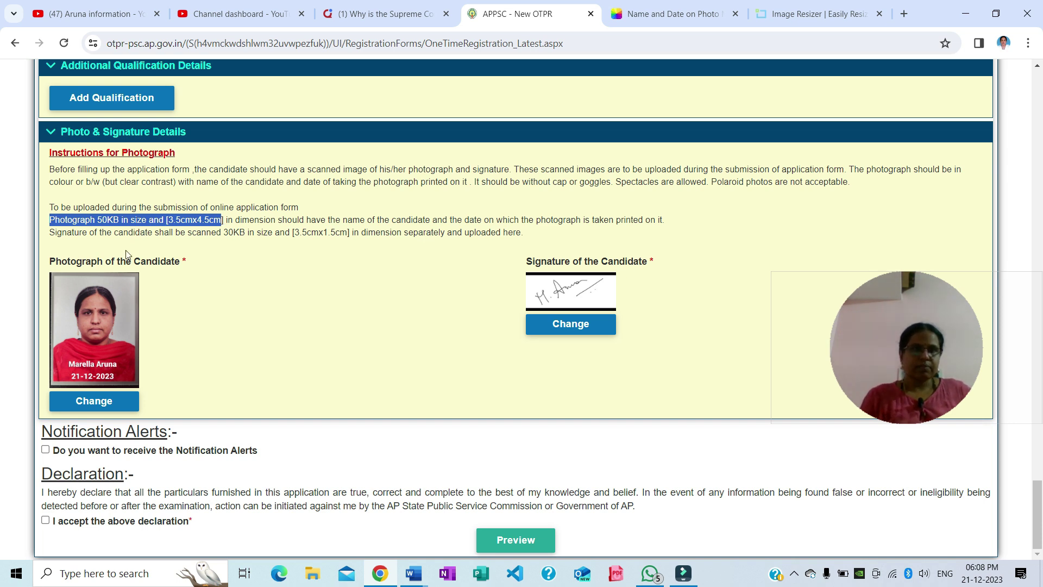
left_click_drag(50, 233, 351, 242)
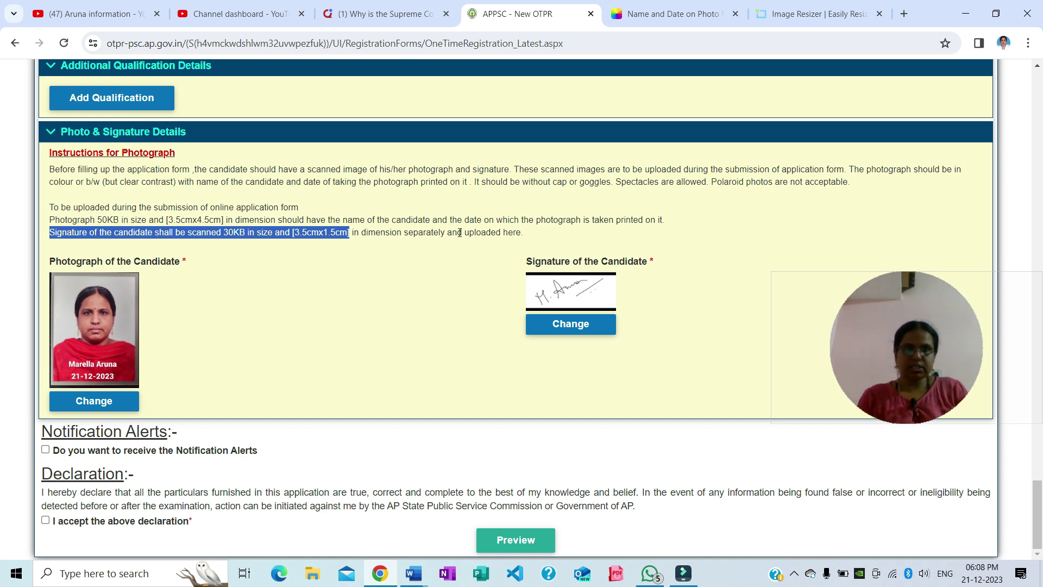
left_click(664, 19)
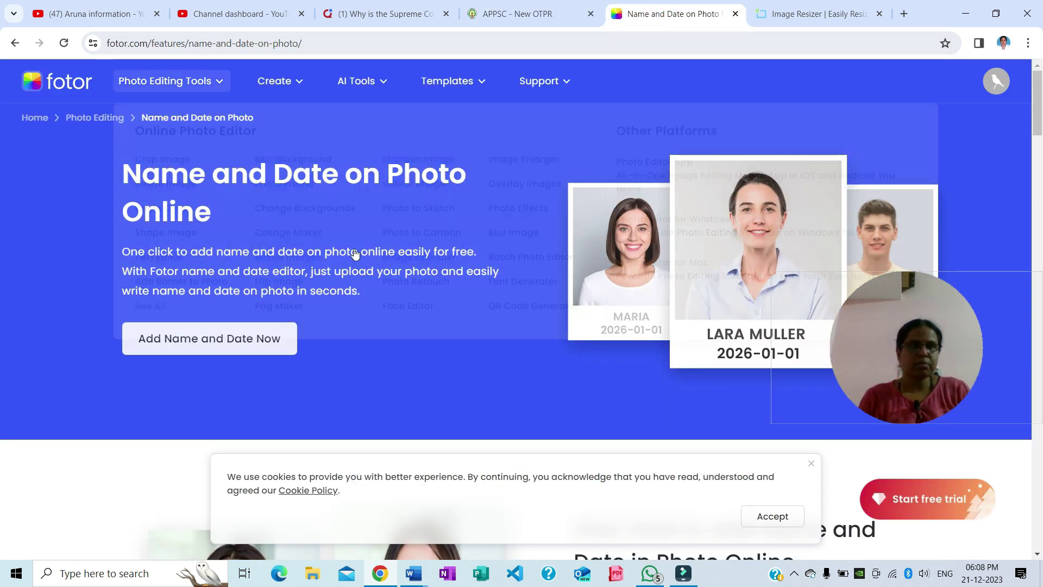
Scroll Fotor's Name and Date on Photo page and launch its 'Add Name and Date Now' editor
scroll(352, 408, "down", 1)
scroll(352, 408, "down", 2)
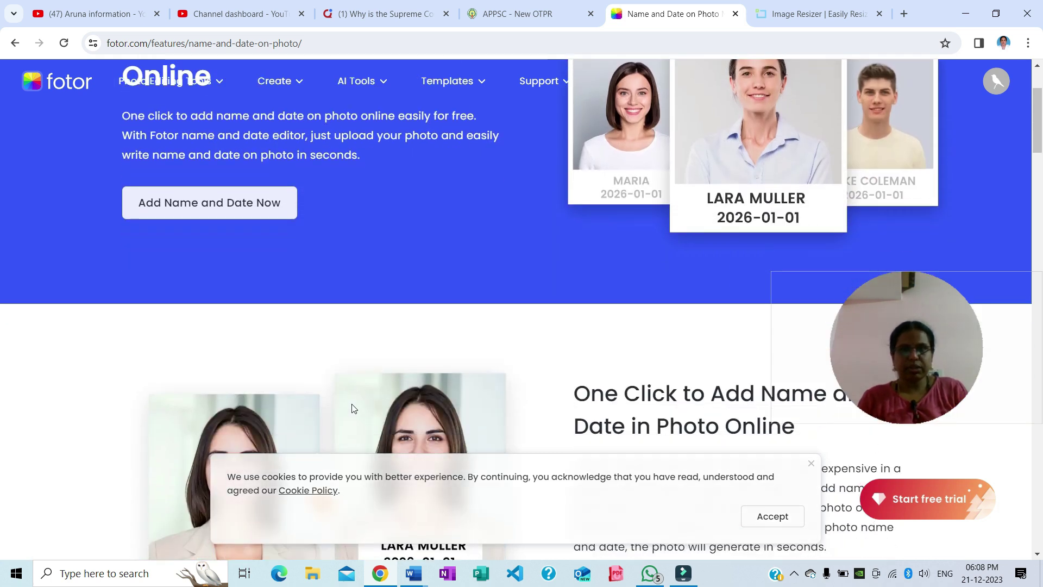
scroll(414, 329, "down", 4)
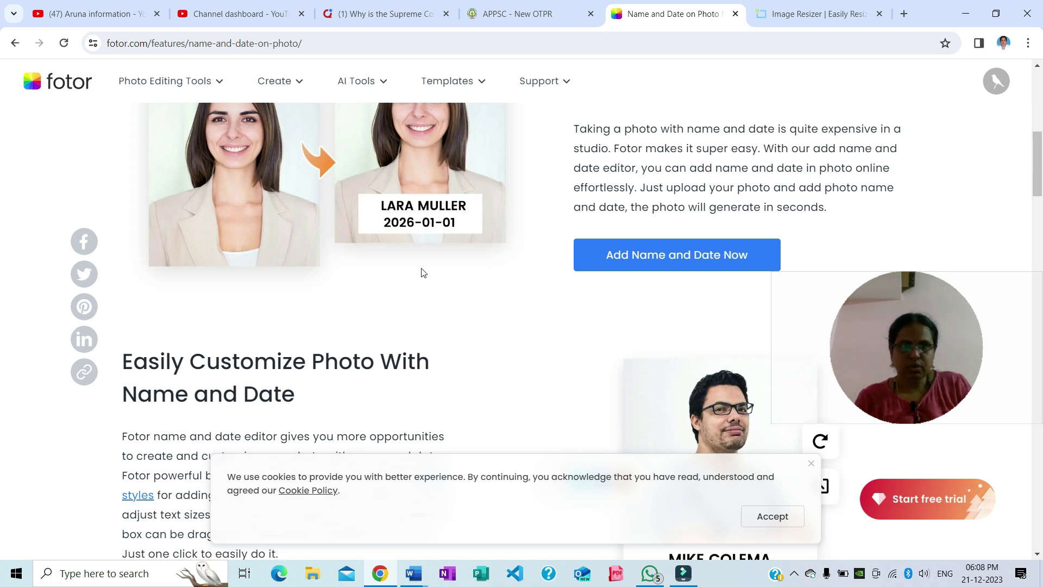
scroll(424, 273, "up", 1)
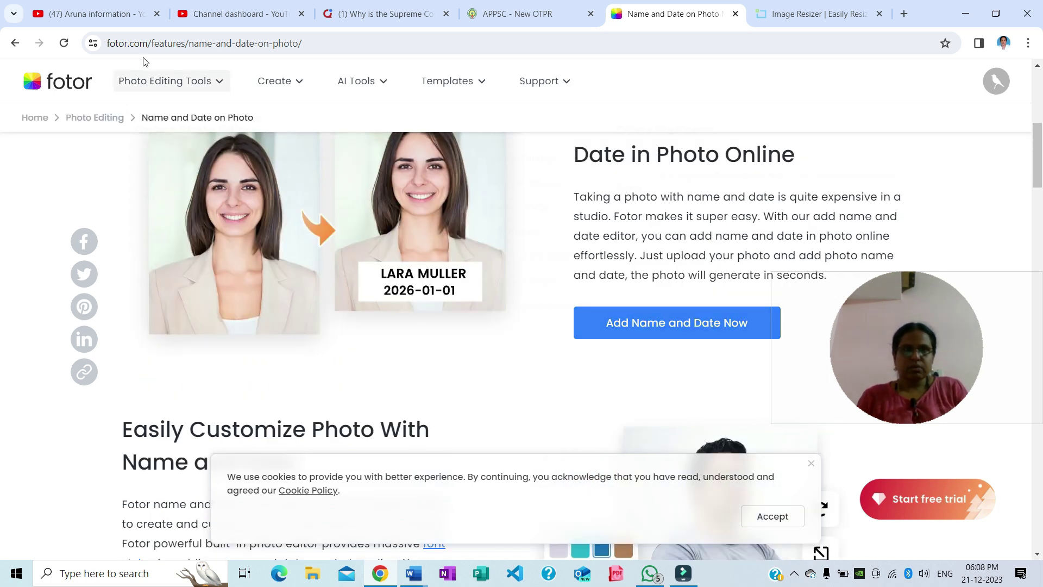
mouse_move(165, 81)
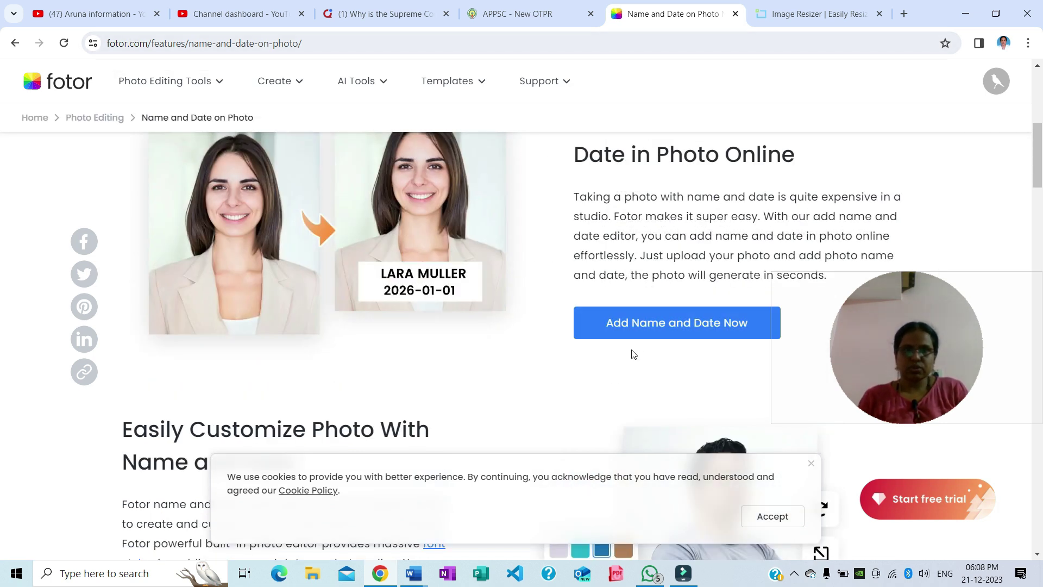
left_click(685, 331)
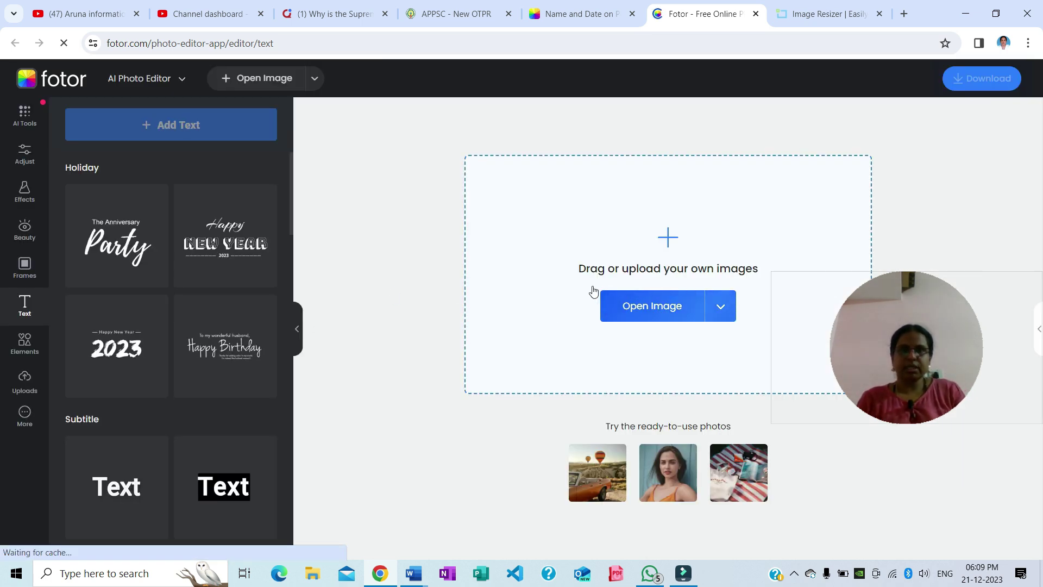
Load the passport photo and add a caption with the candidate's name and date 21-12-2023
left_click(675, 314)
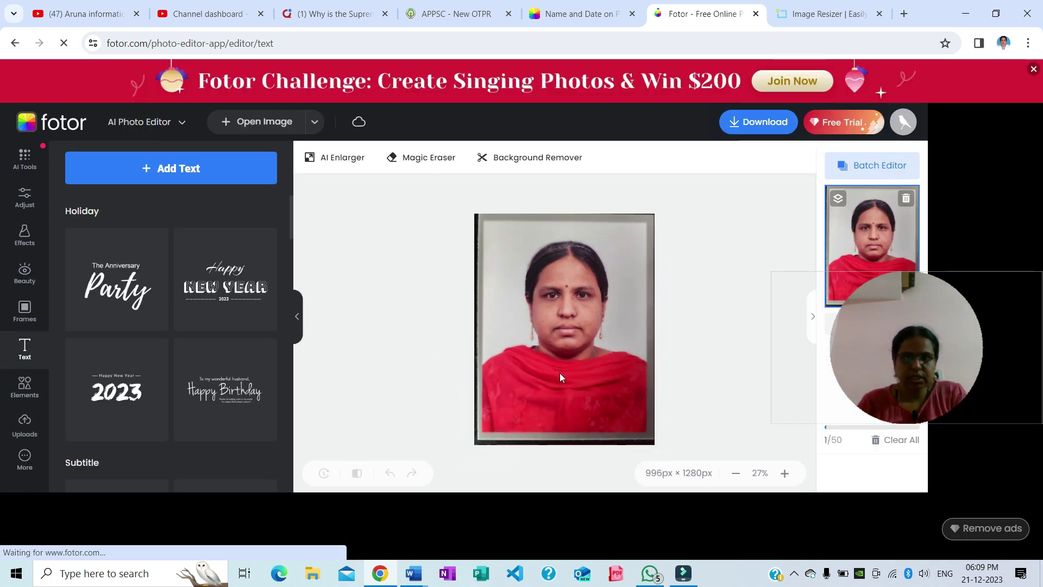
left_click(156, 171)
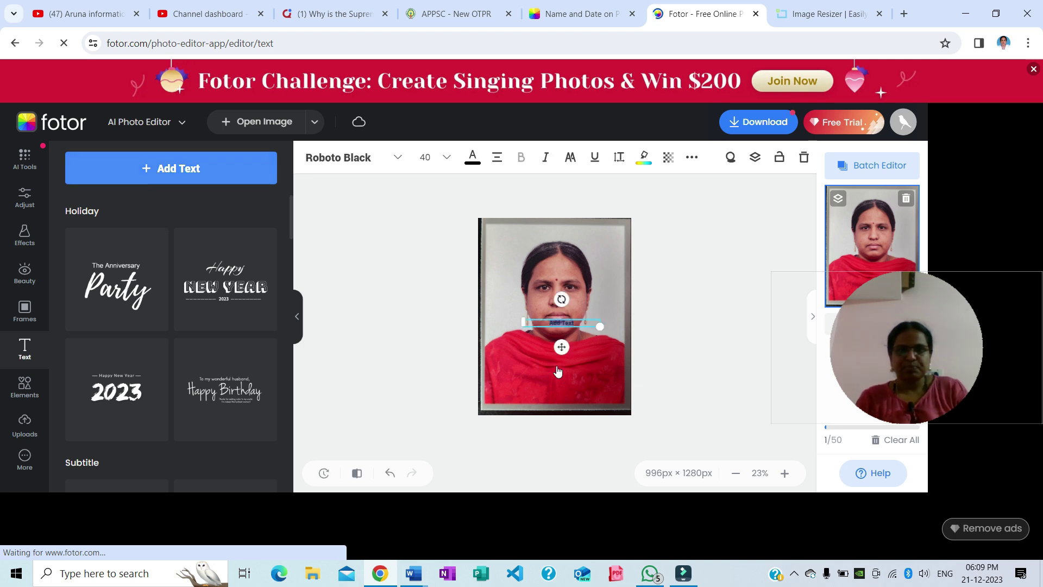
left_click(583, 324)
key("BackSpace")
key("BackSpace")
key("BackSpace")
key("BackSpace")
key("BackSpace")
key("BackSpace")
key("BackSpace")
key("BackSpace")
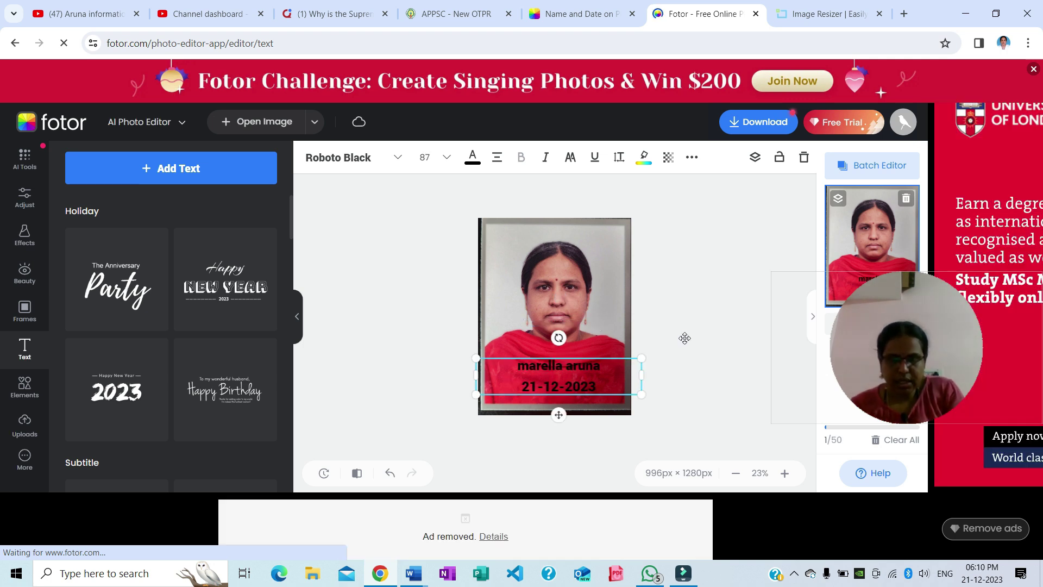
left_click(560, 276)
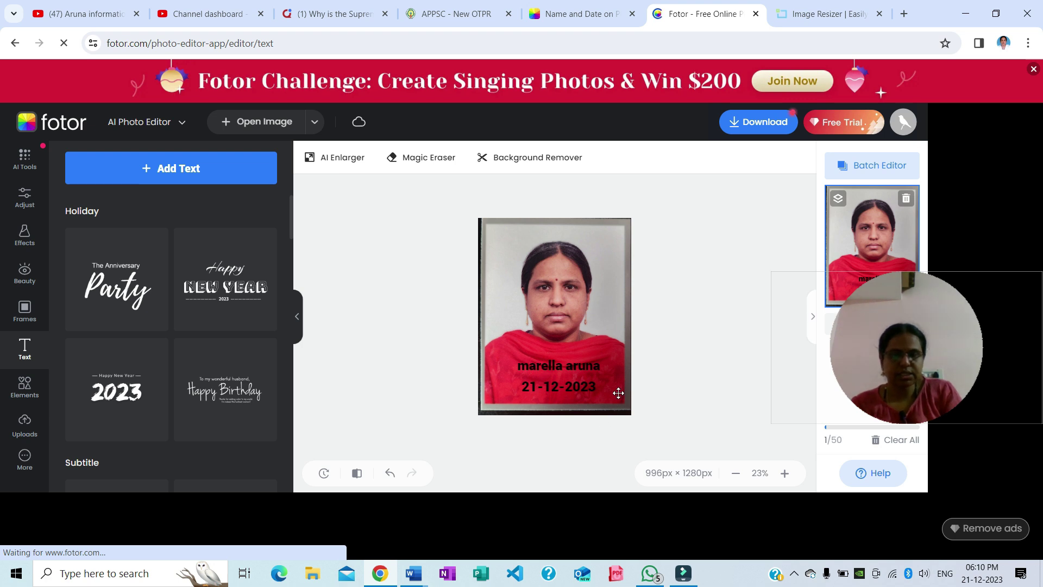
Confirm the caption's text colour is black, then return to the APPSC form tab
left_click(594, 380)
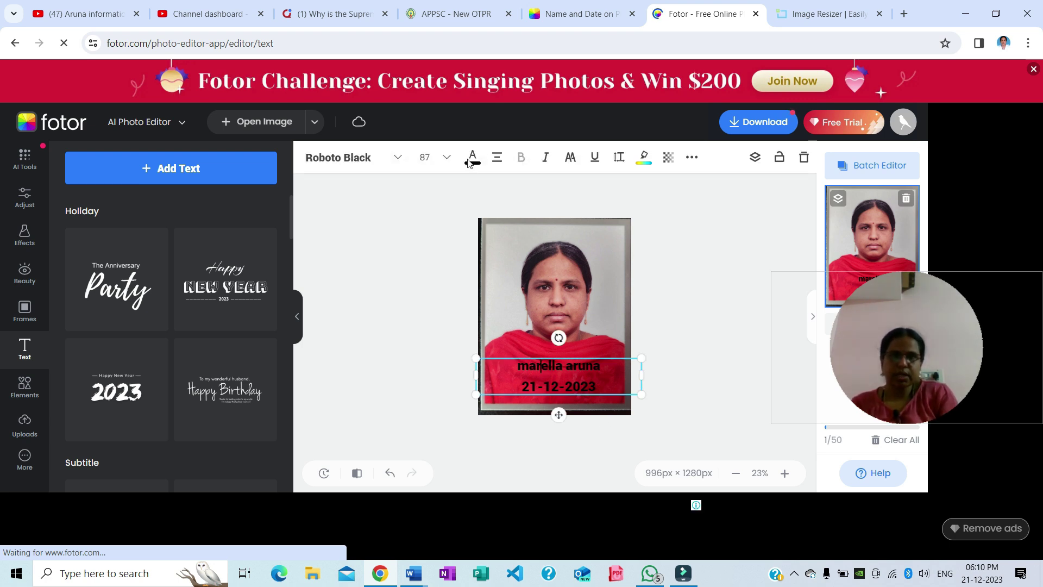
left_click(473, 157)
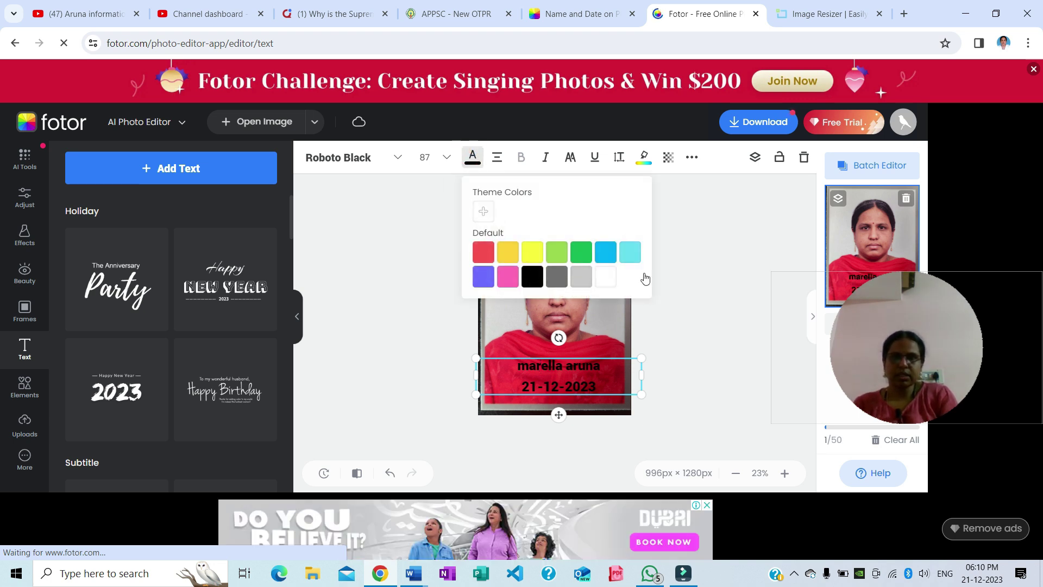
left_click(720, 304)
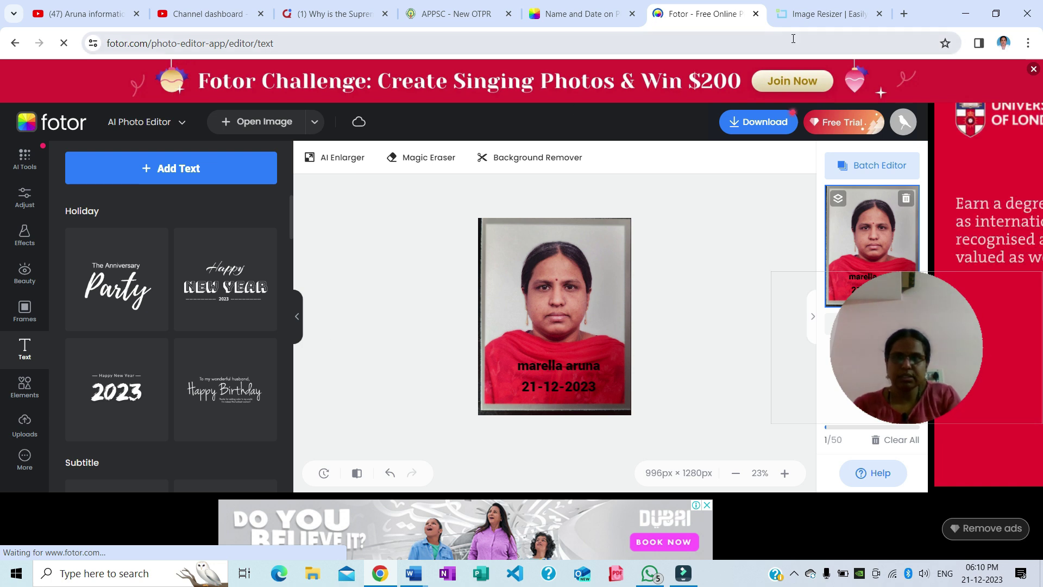
left_click(443, 15)
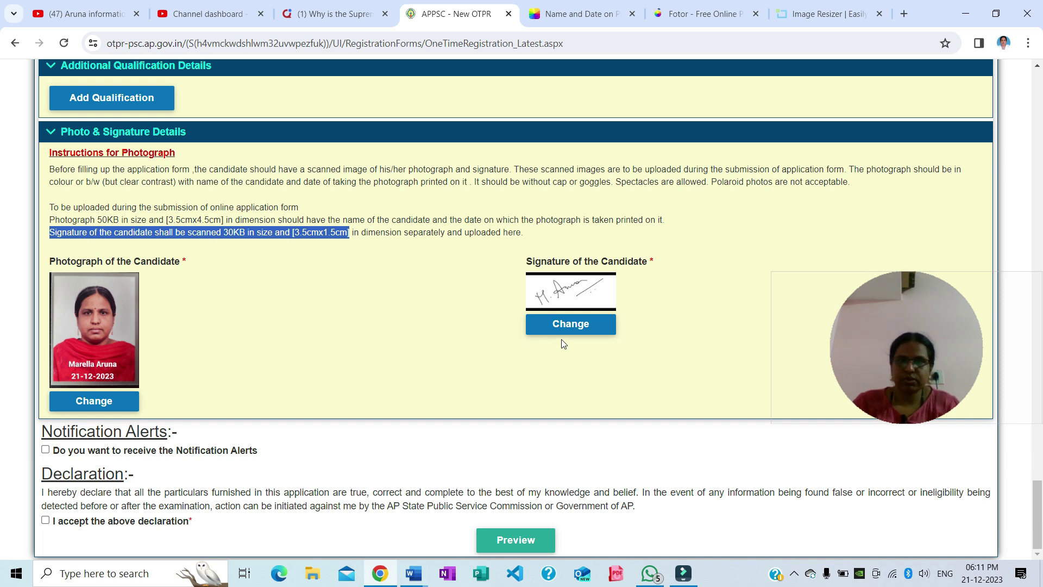
Upload the passport-size photo to ImageResizer.com, opening it in the editor at 996 × 1280 px
left_click(828, 21)
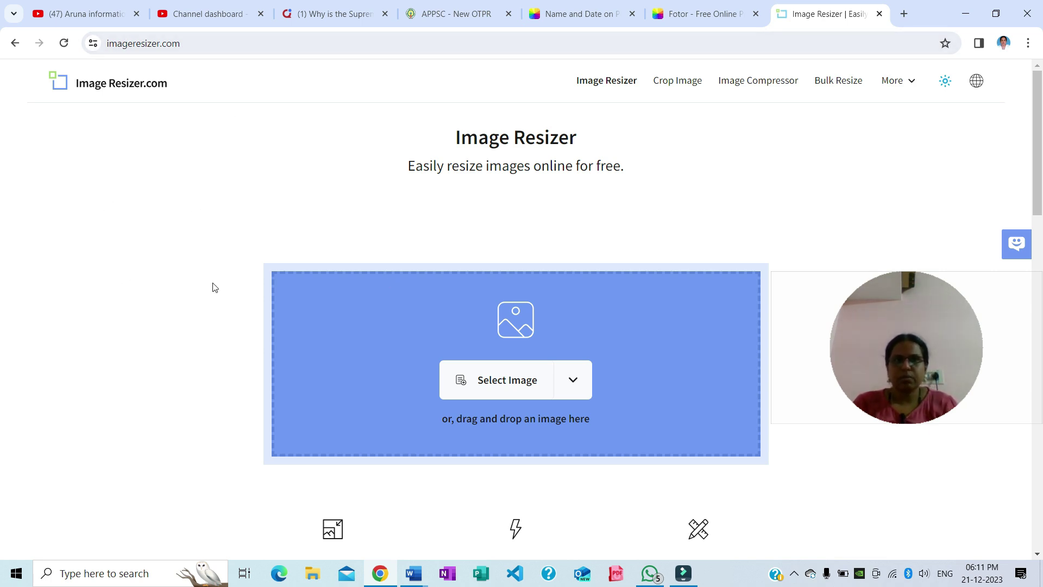
left_click(499, 383)
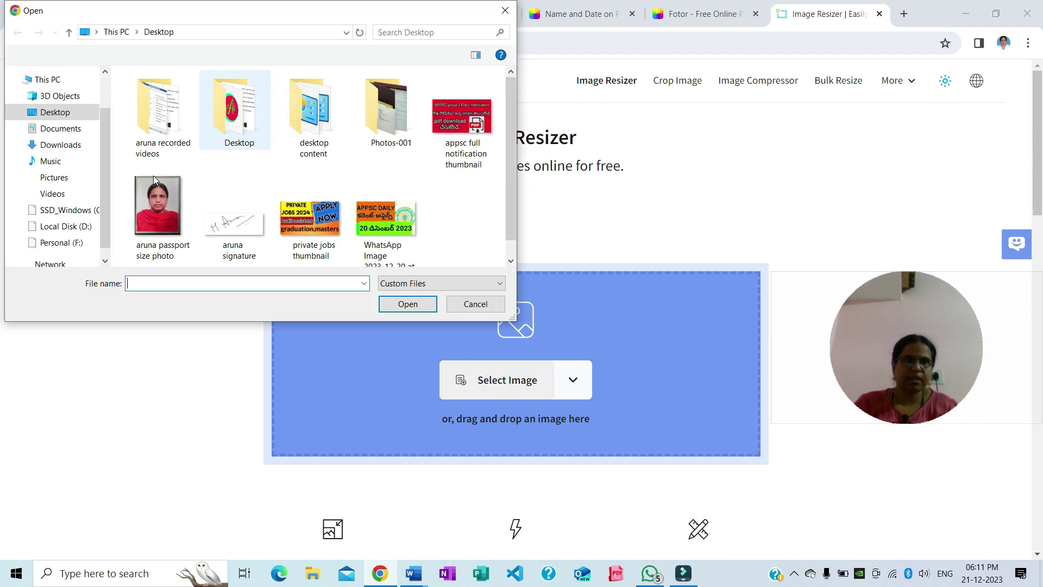
left_click(232, 222)
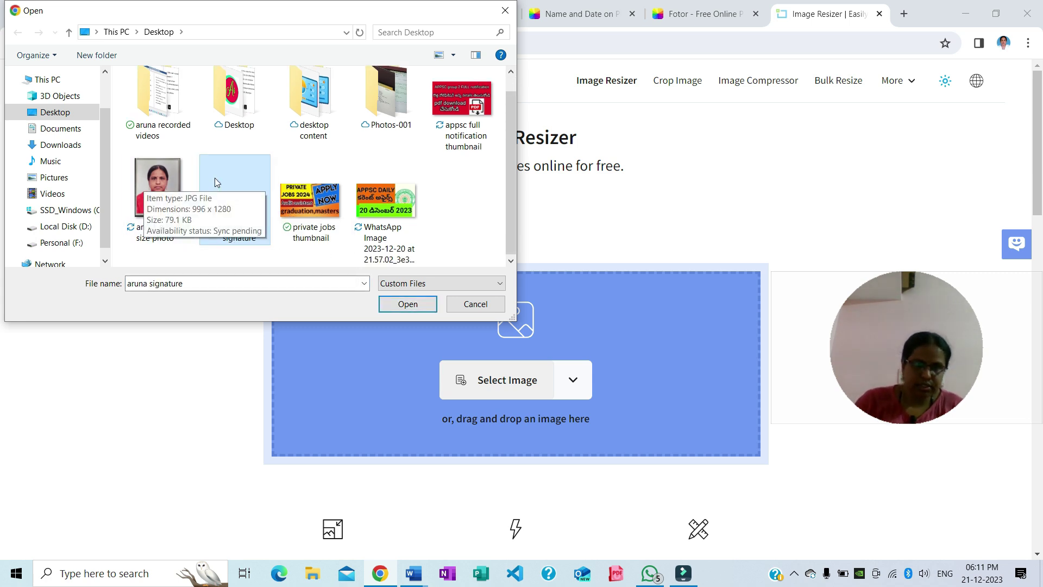
left_click(471, 219)
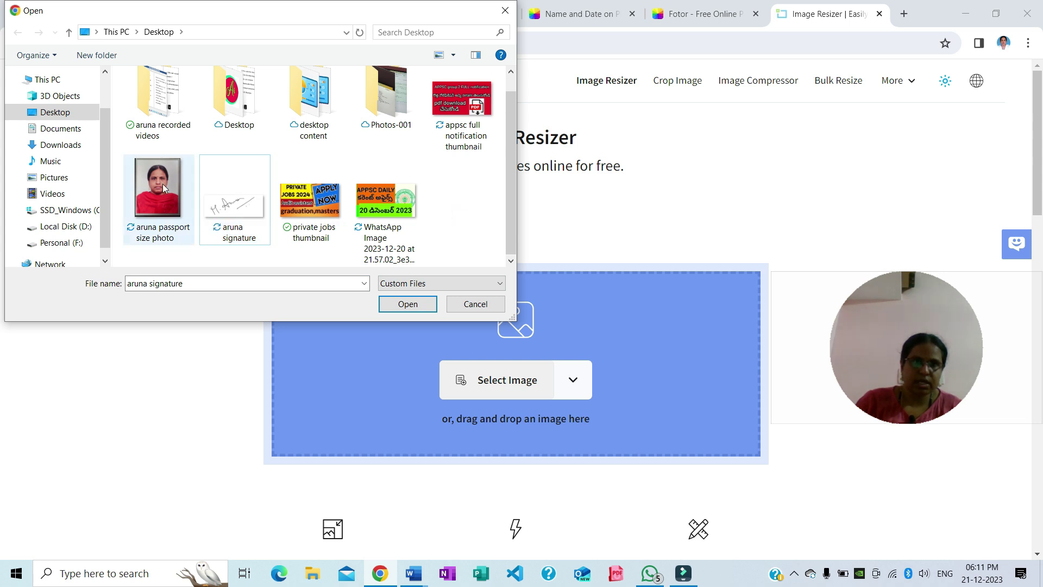
left_click(162, 183)
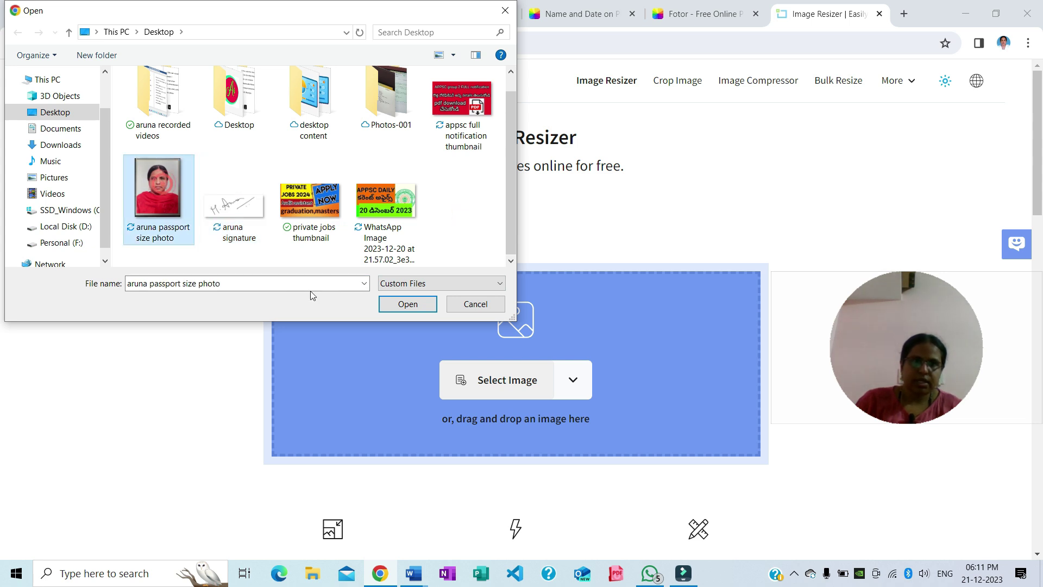
left_click(407, 304)
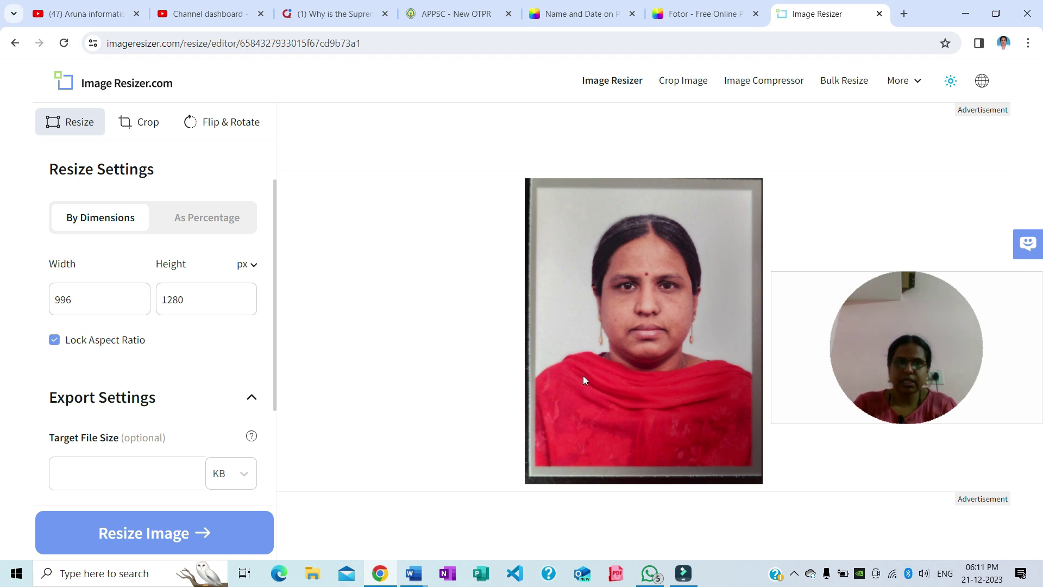
Resize the photo to 3.5 x 4.5 cm (414 x 532 px, 40.41 KB) with the aspect lock off
left_click(254, 266)
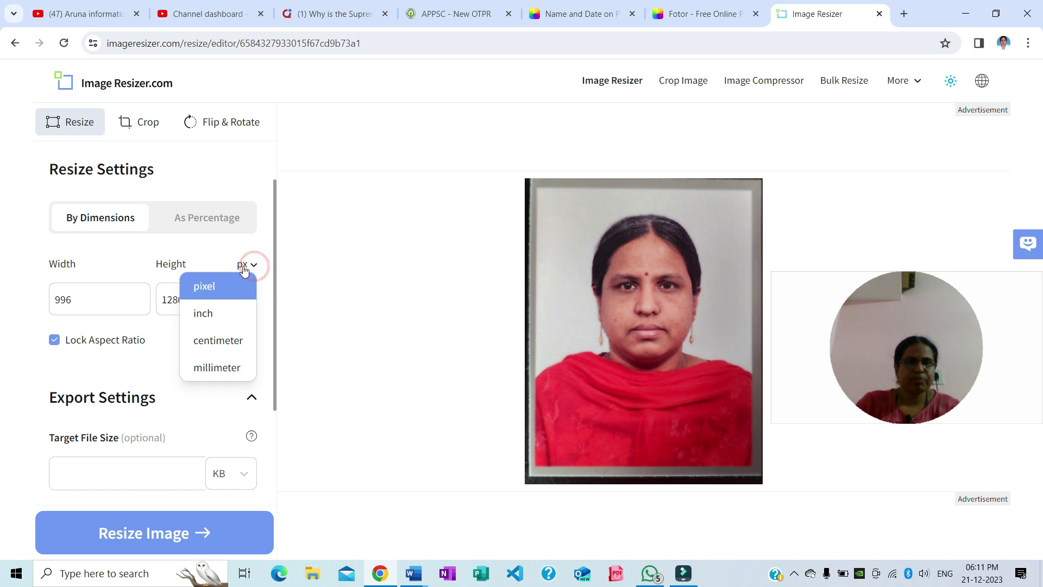
left_click(200, 347)
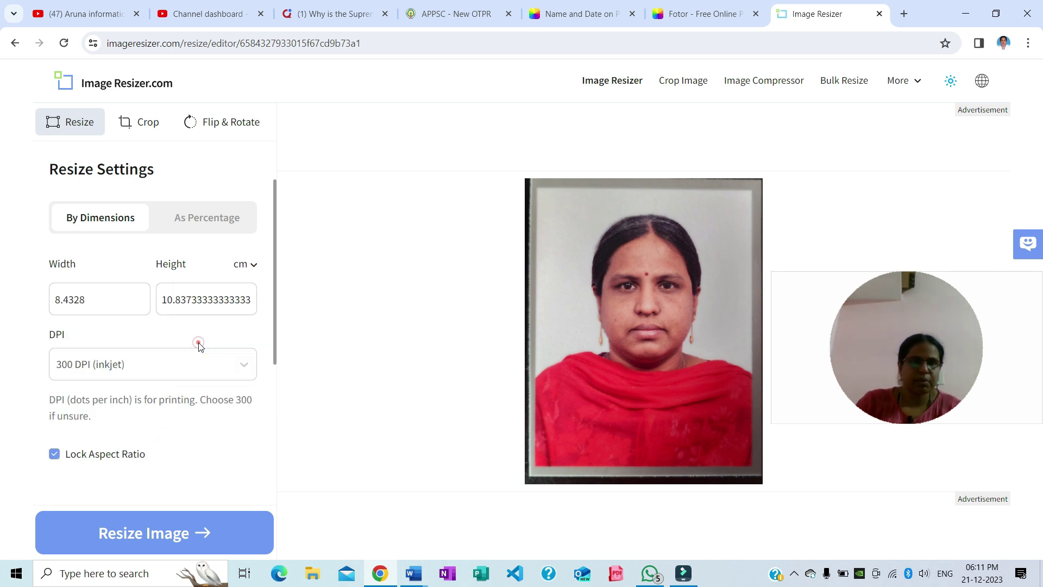
double_click(95, 300)
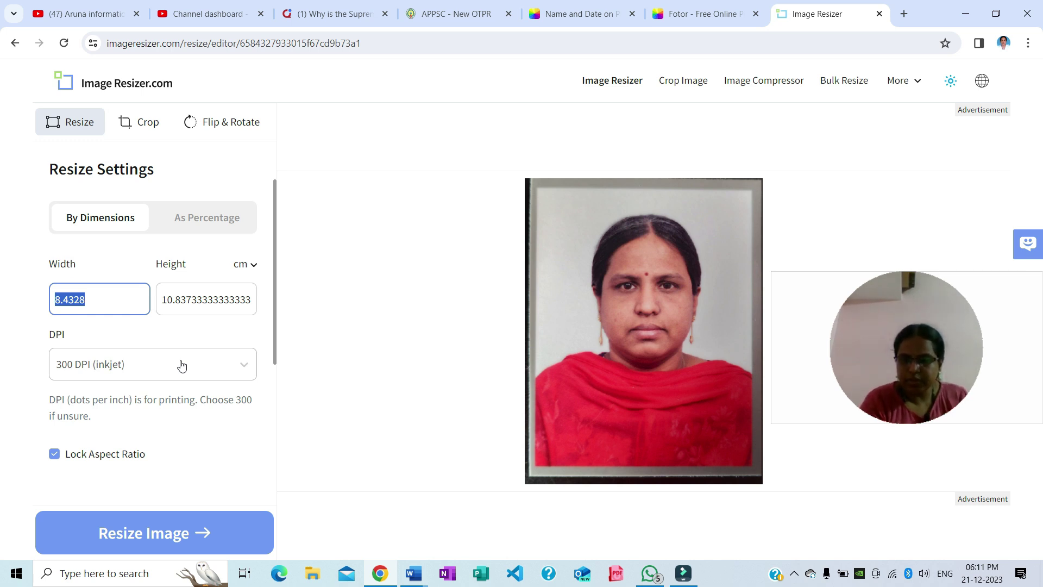
type("3.5")
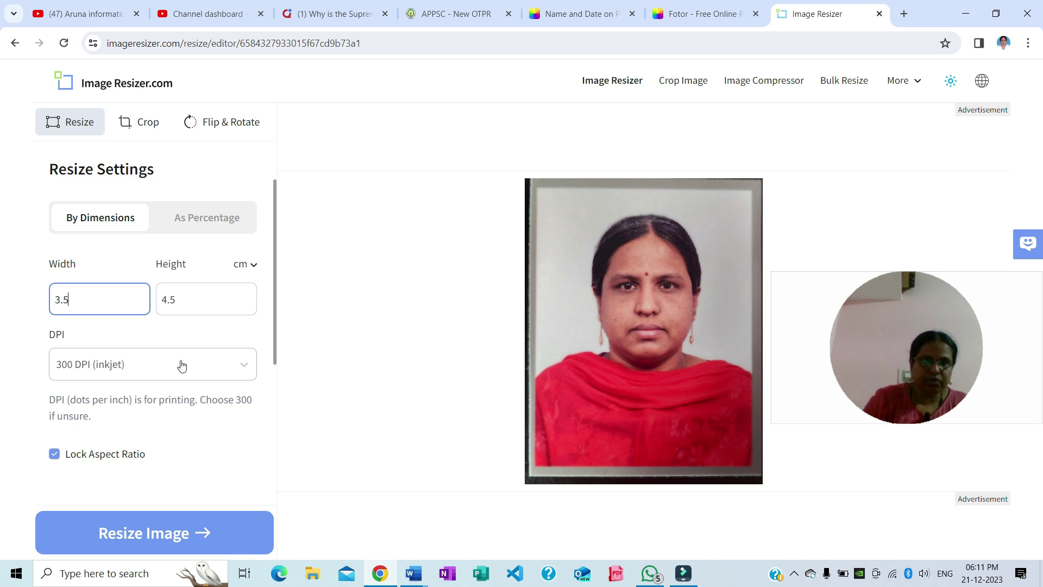
left_click(54, 454)
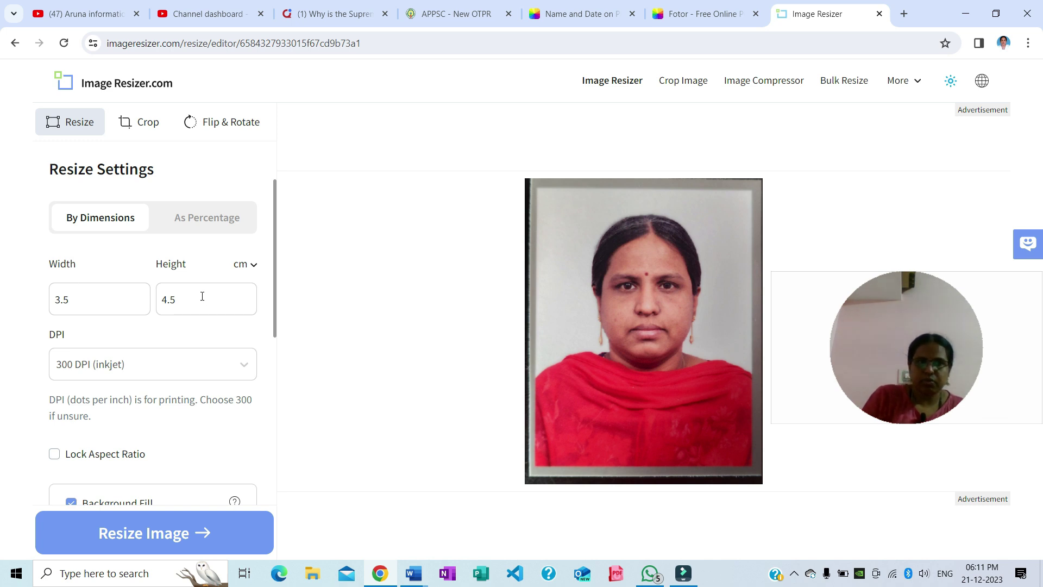
scroll(185, 369, "down", 2)
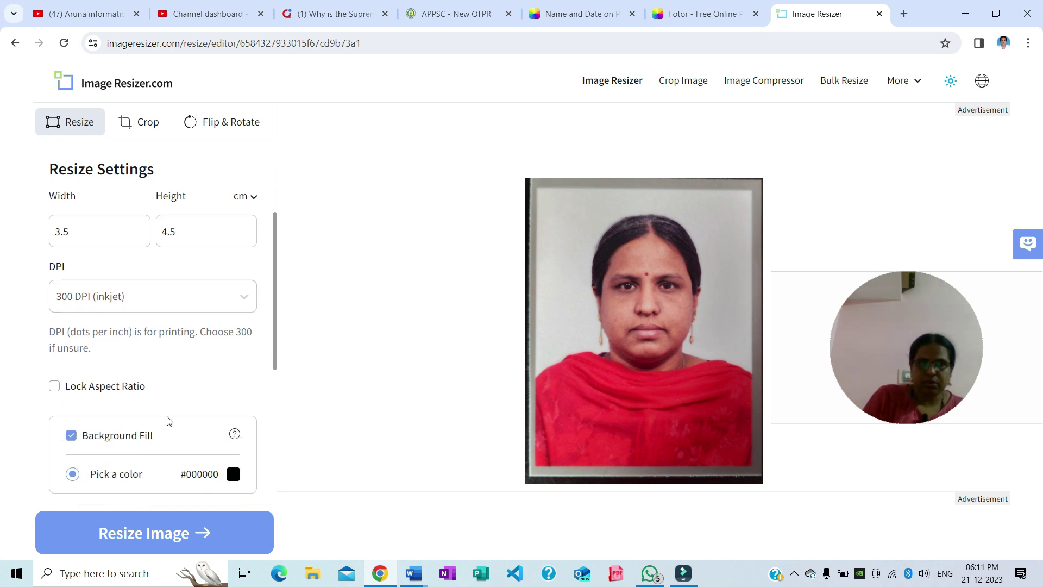
left_click(155, 538)
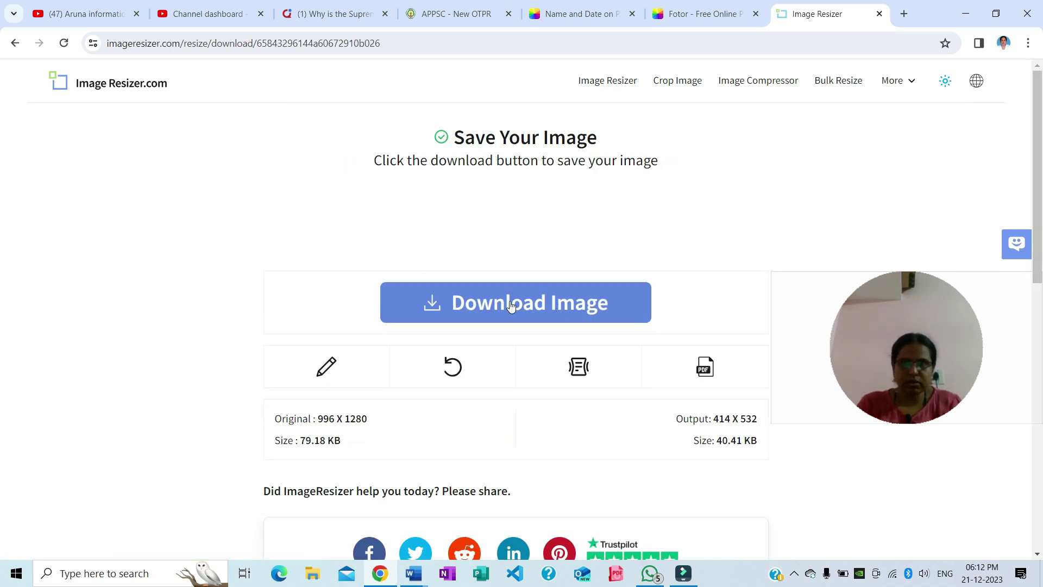
left_click(608, 80)
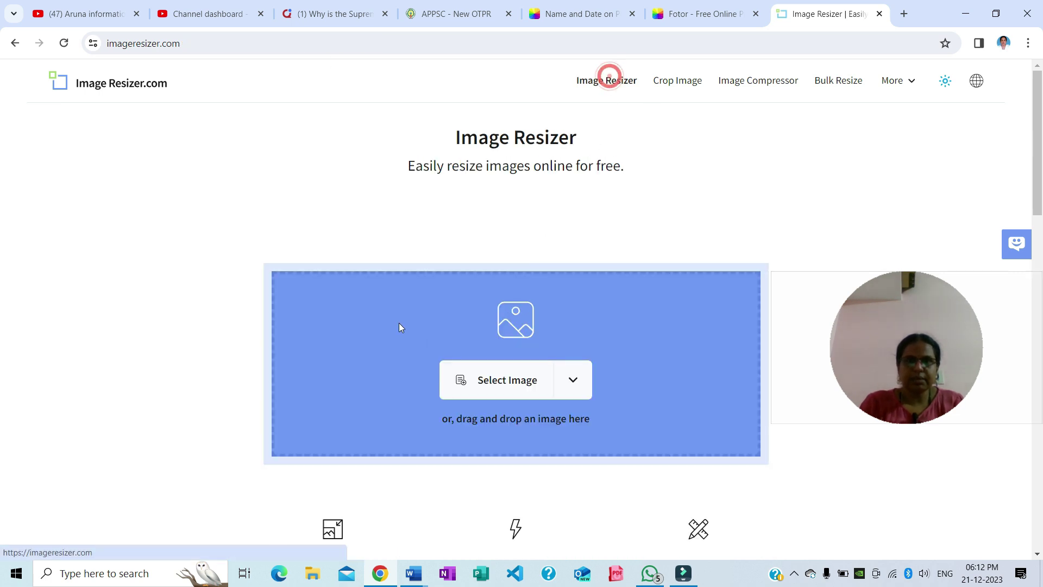
Upload the signature image to ImageResizer.com and turn off Lock Aspect Ratio
left_click(508, 379)
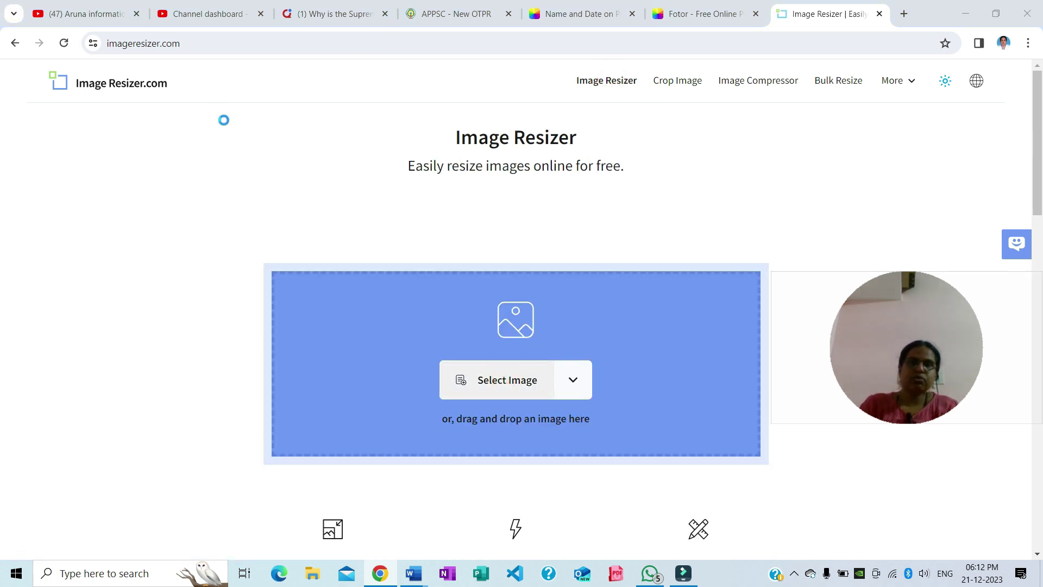
left_click(249, 234)
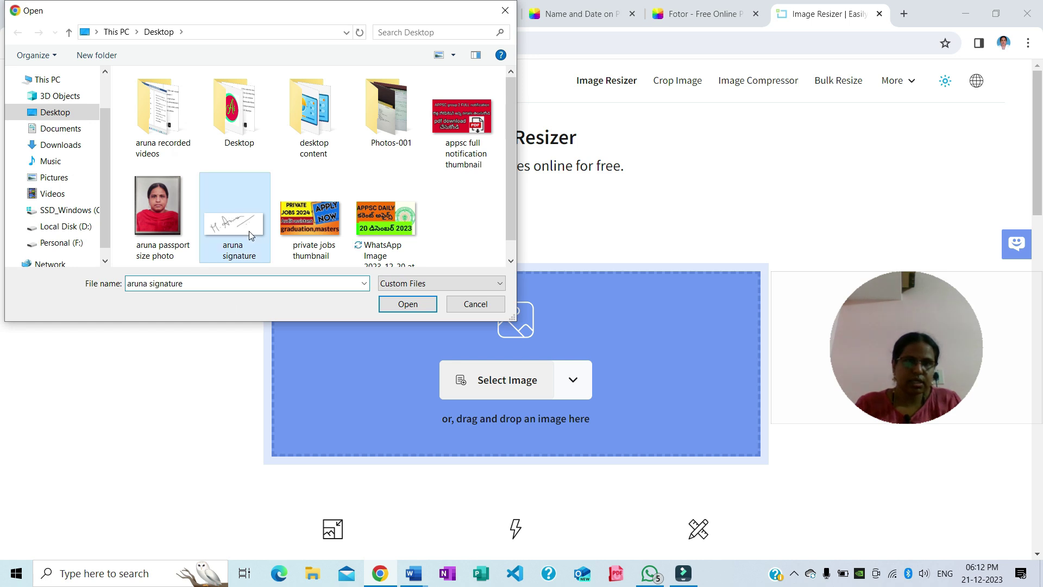
left_click(405, 304)
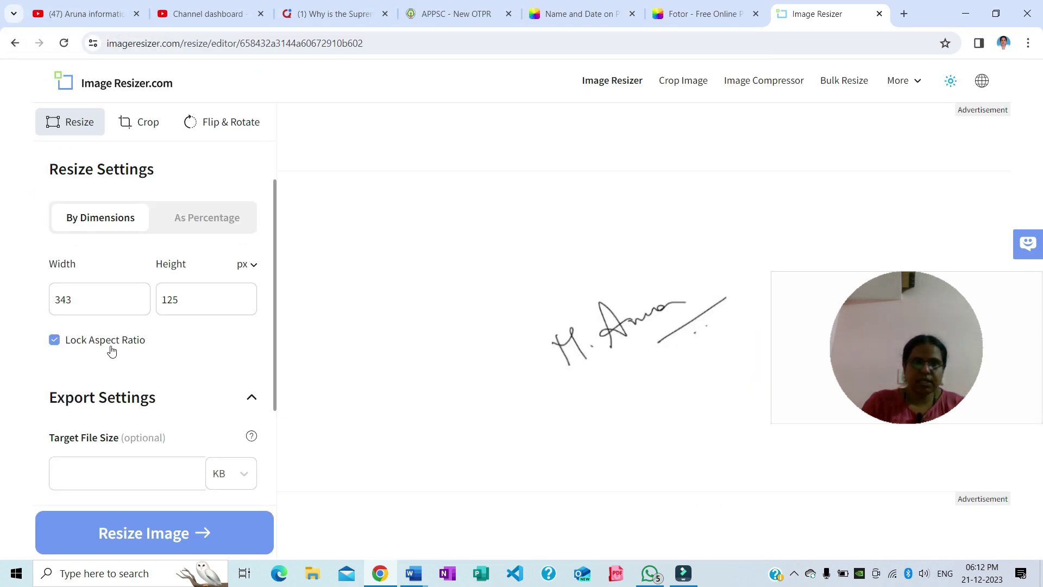
left_click(54, 340)
Switch units to cm, set width 3.5 cm and a new height, and enter a 25 KB target file size
double_click(91, 304)
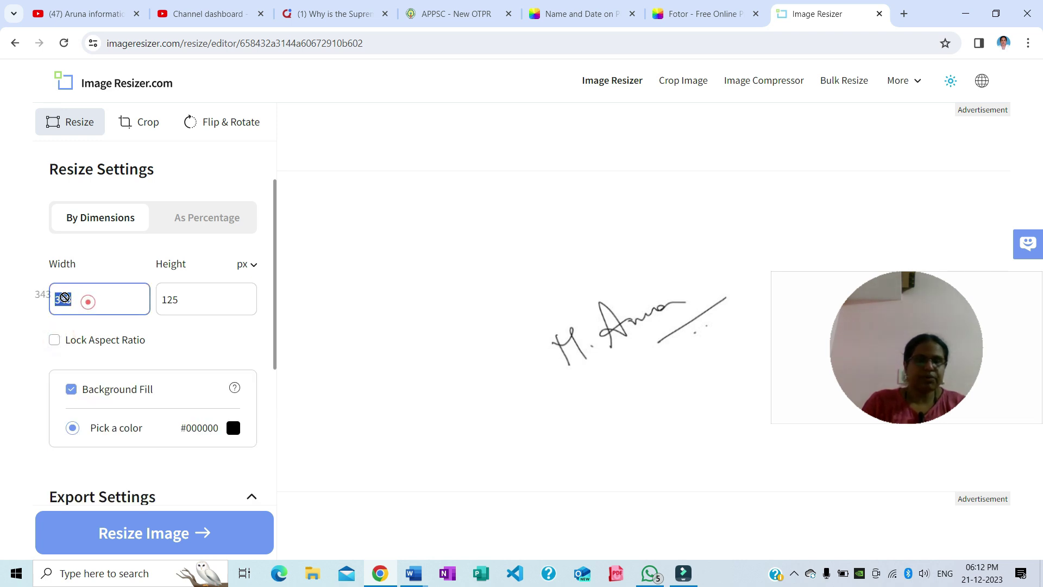
left_click(250, 265)
left_click(212, 341)
double_click(119, 305)
type("3.5")
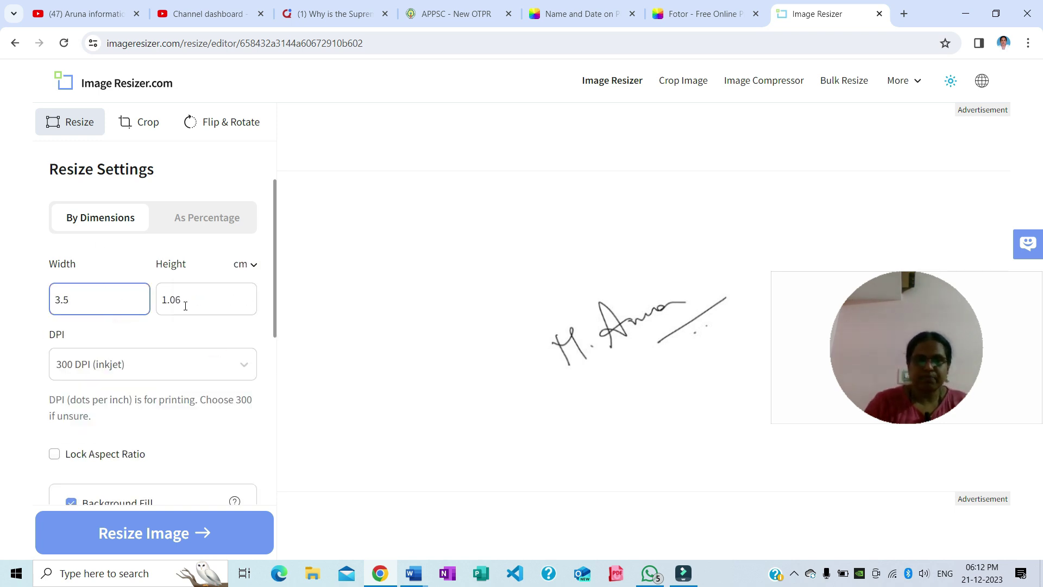
double_click(196, 300)
type("1")
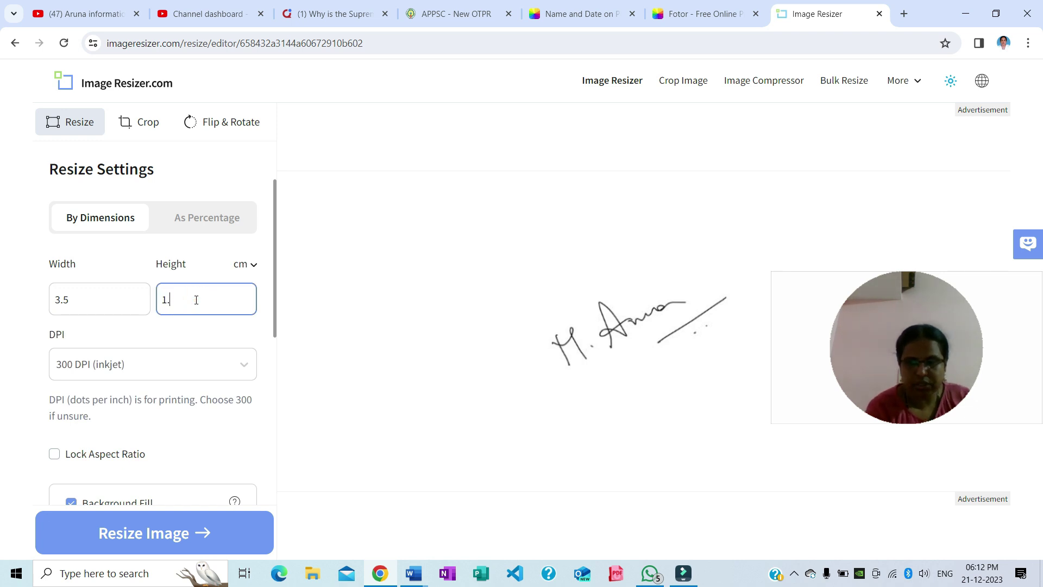
scroll(201, 326, "down", 5)
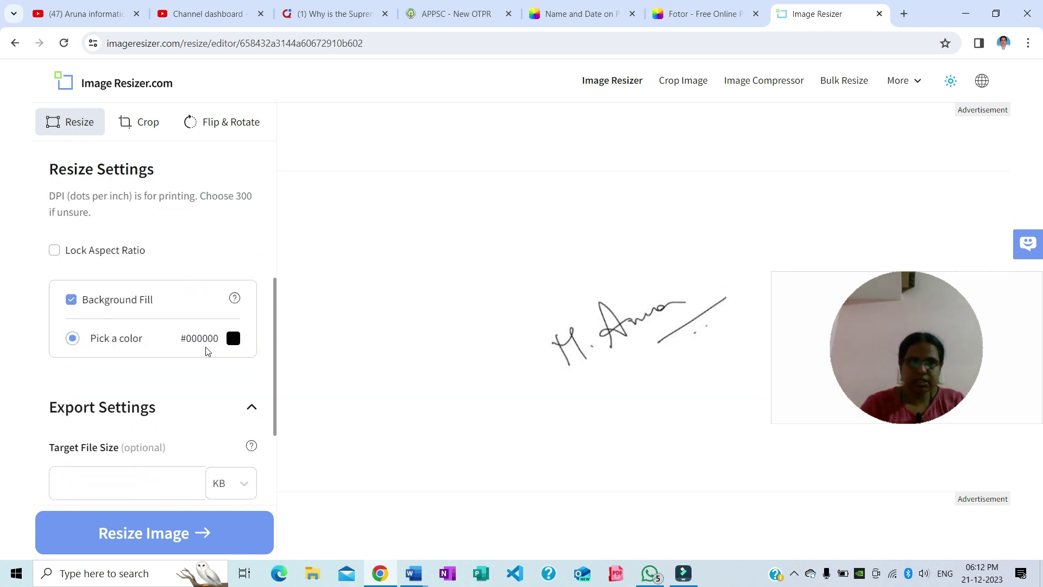
left_click(109, 341)
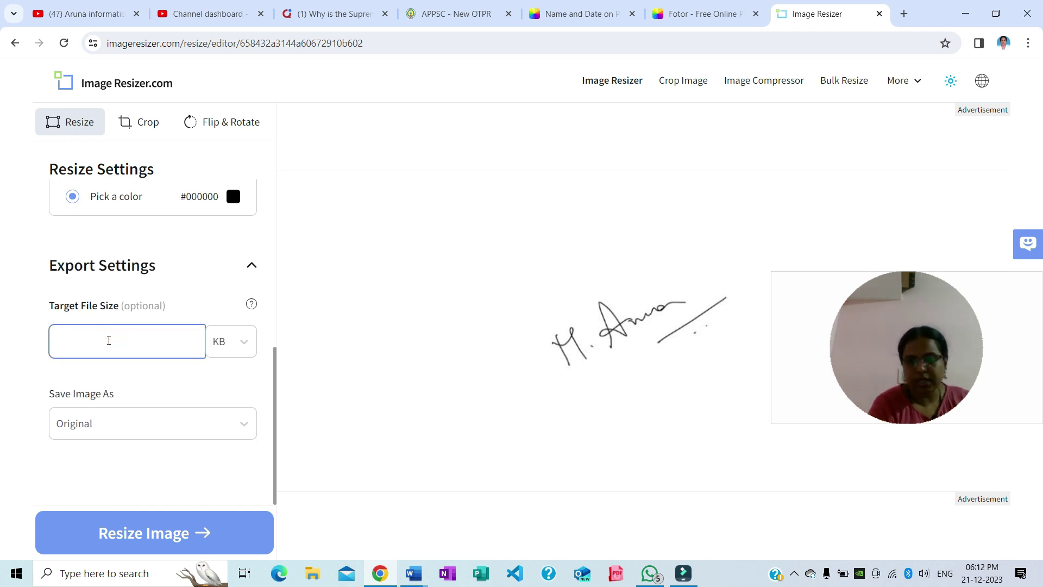
type("25")
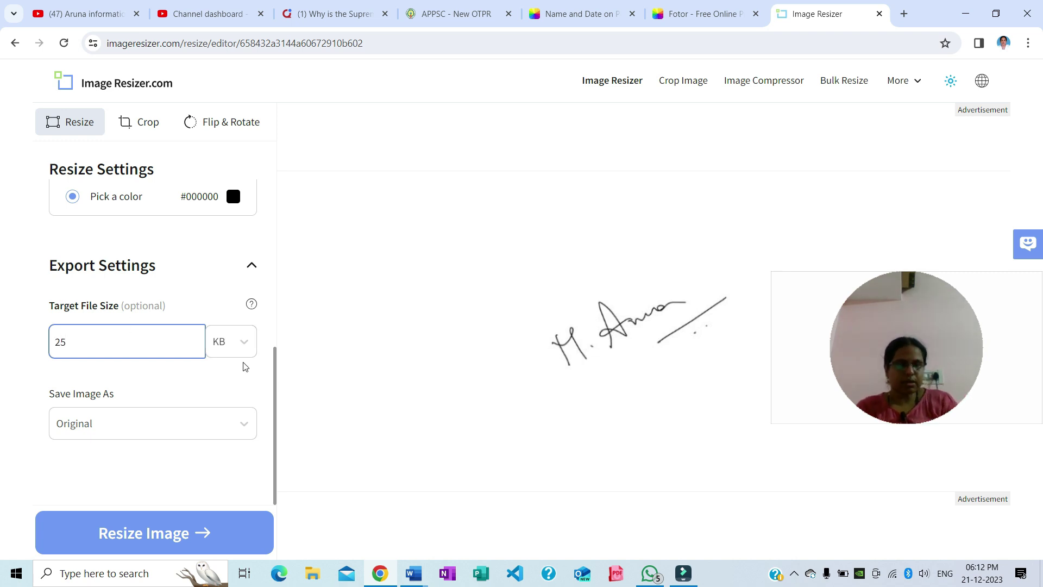
scroll(133, 300, "up", 1)
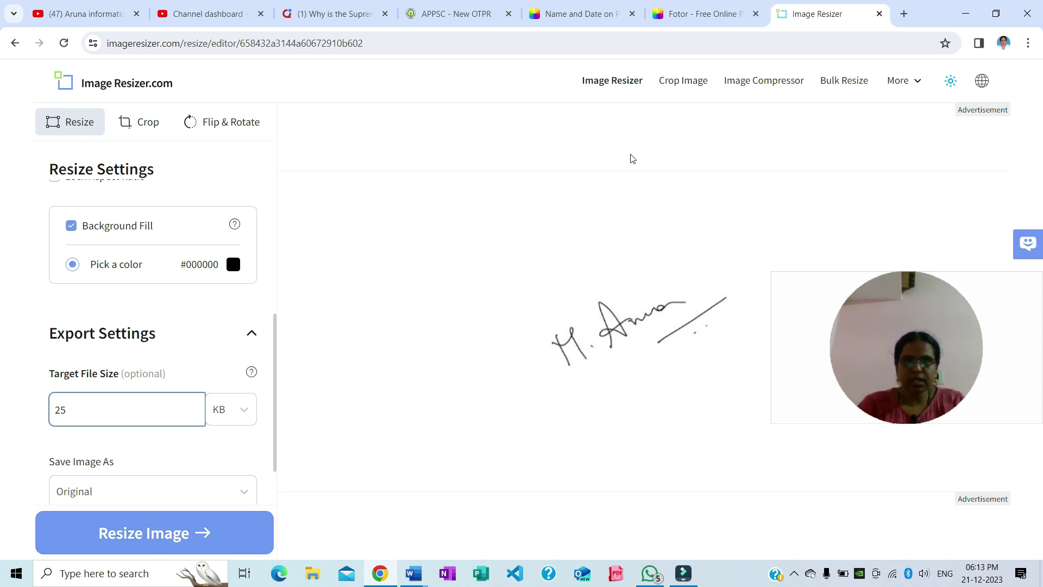
On the APPSC form, tick Notification Alerts and the declaration, then preview the registration details
left_click(454, 14)
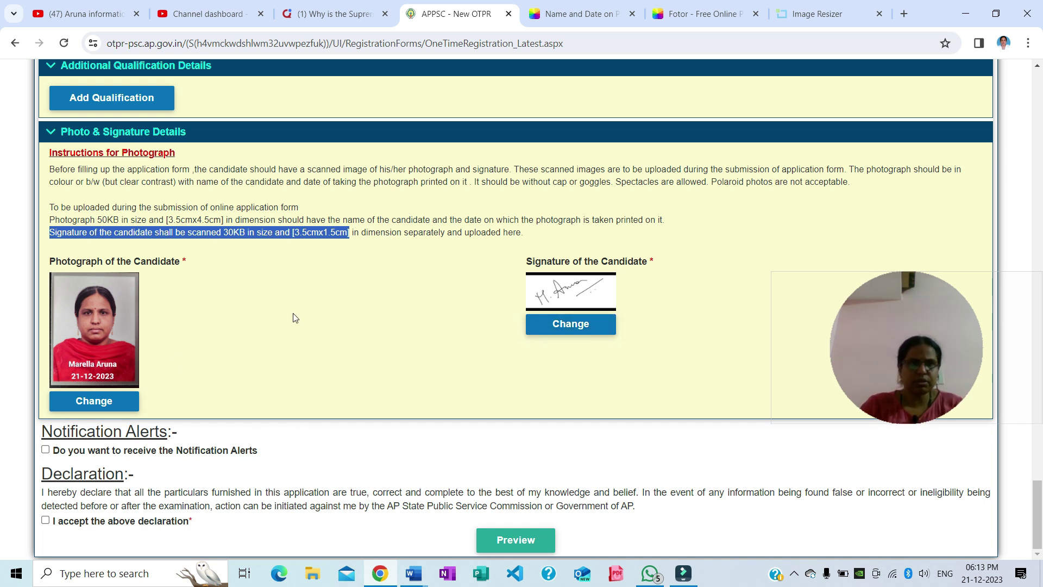
left_click(46, 450)
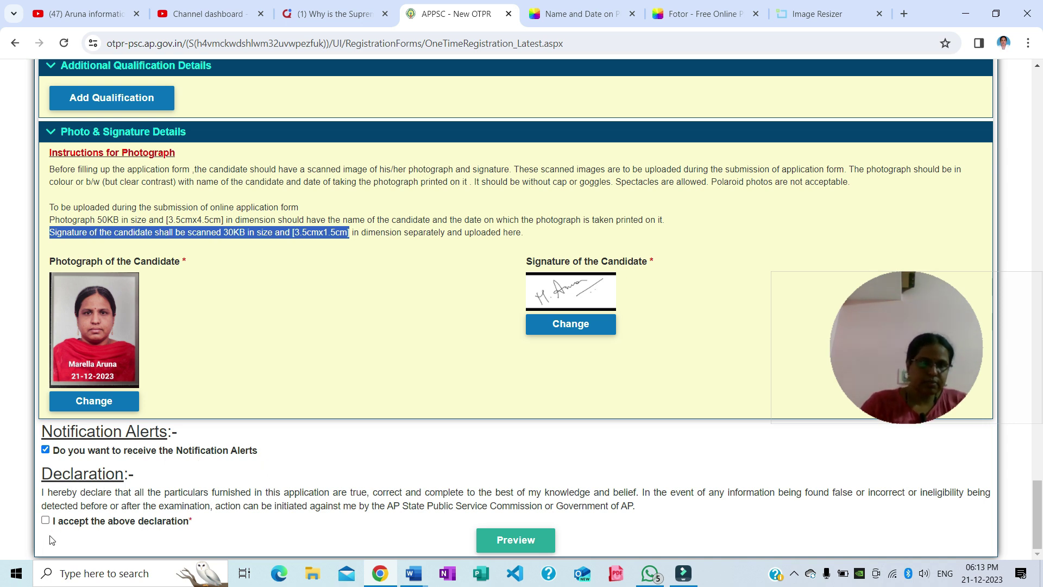
left_click(46, 521)
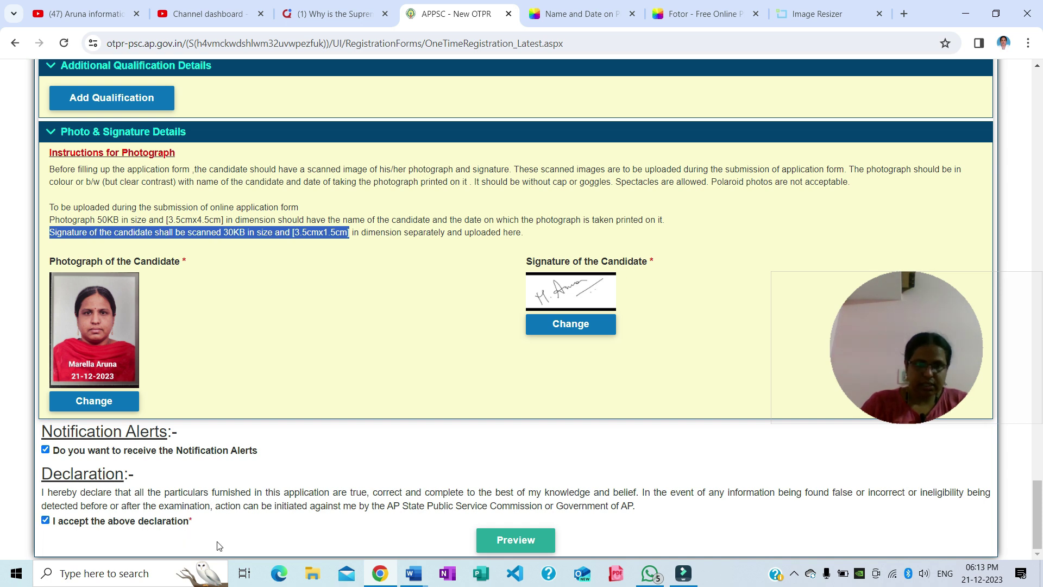
left_click(520, 540)
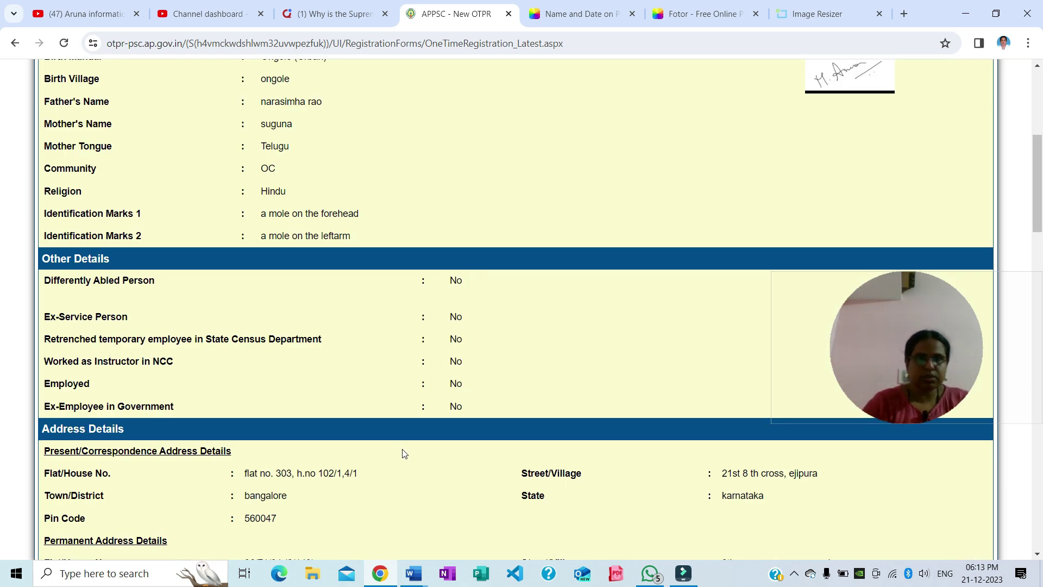
Enter the displayed captcha at the bottom of the preview and submit the registration
scroll(518, 417, "down", 20)
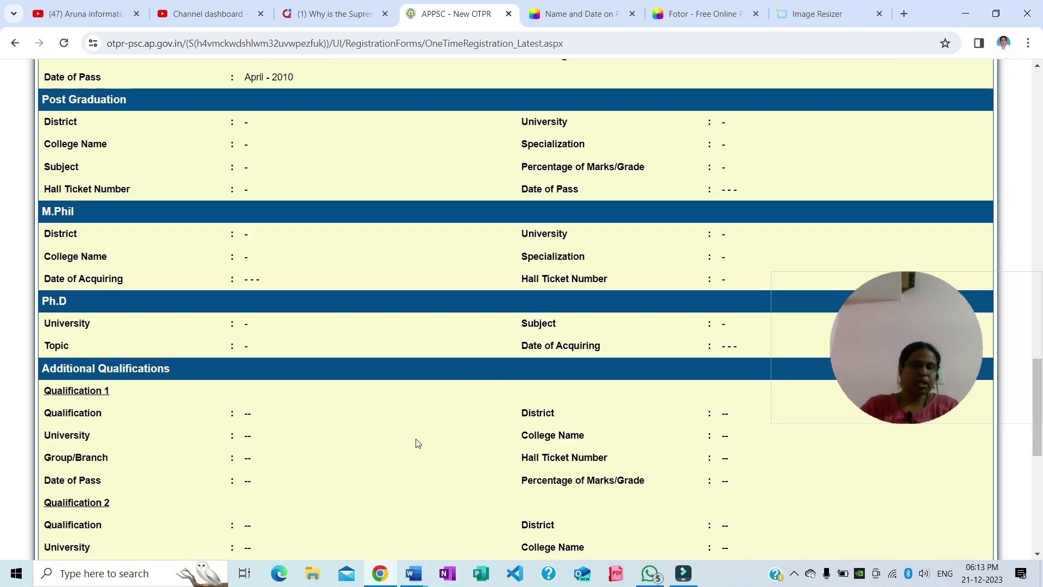
scroll(421, 440, "down", 4)
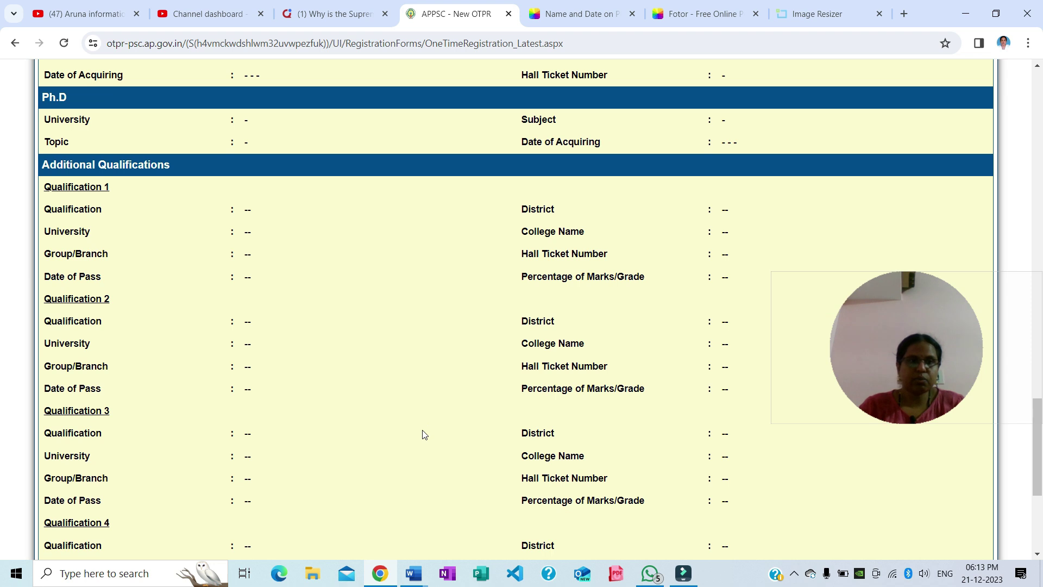
scroll(424, 435, "down", 5)
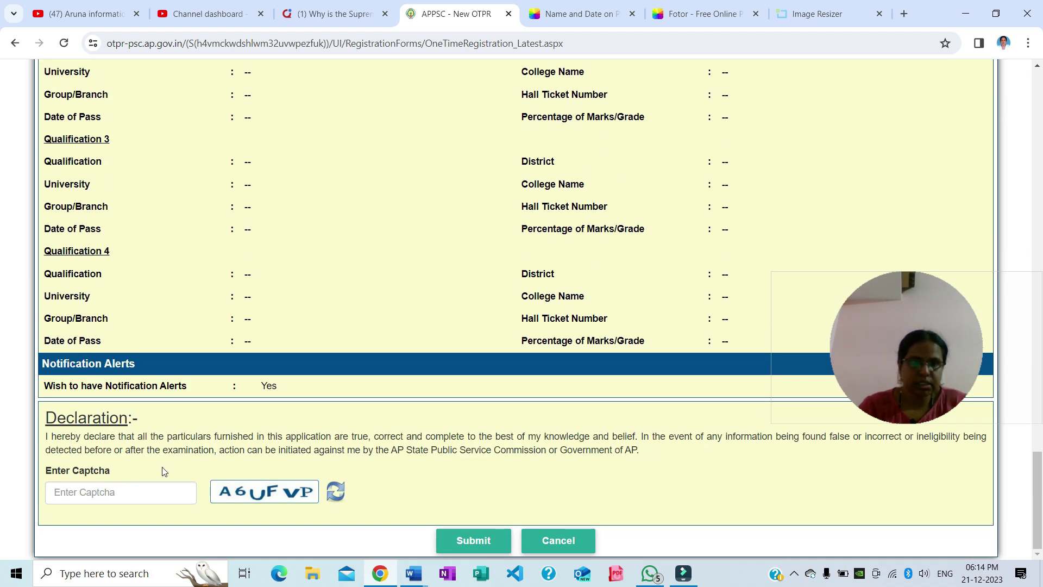
left_click(142, 498)
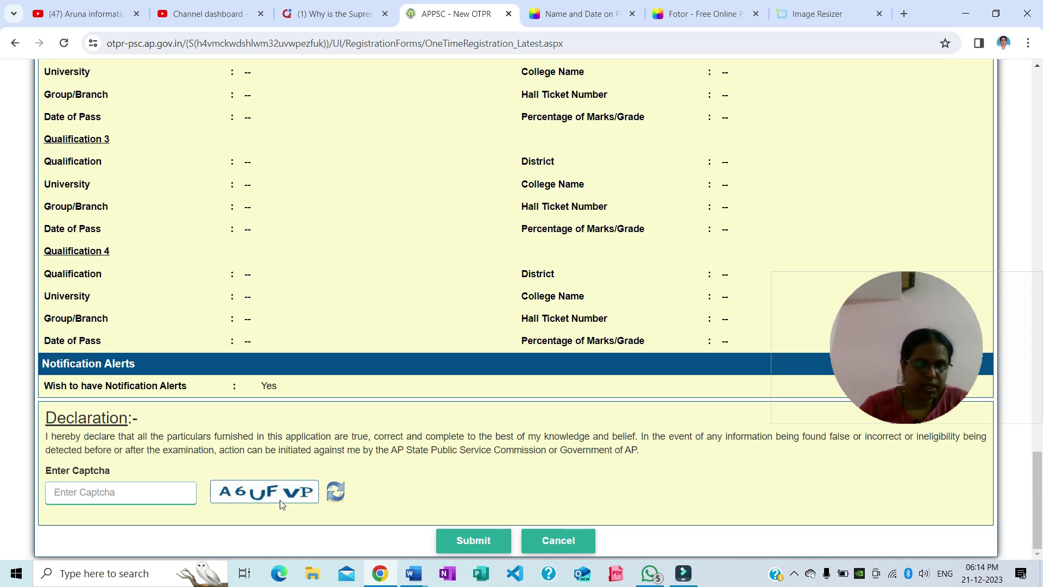
type("A6UFVP")
left_click(480, 544)
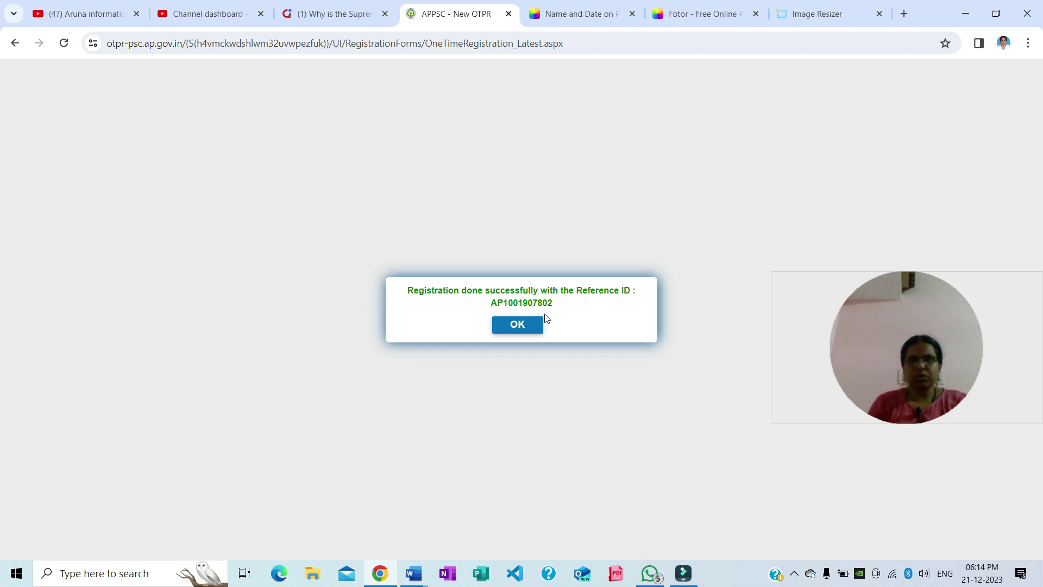
Acknowledge the success message, save the OTPR receipt as a PDF, review it and go back
left_click(508, 326)
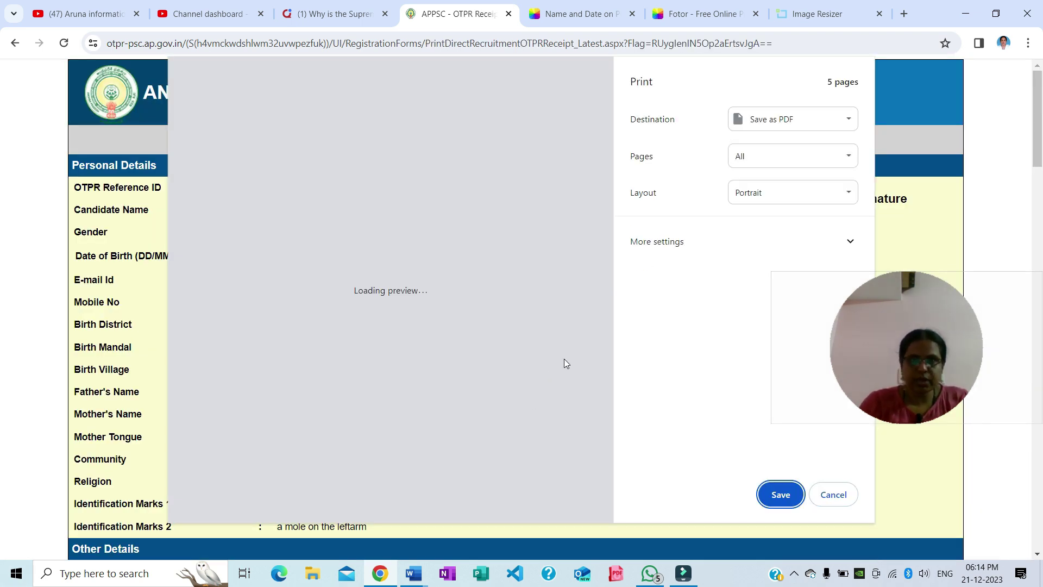
left_click(775, 497)
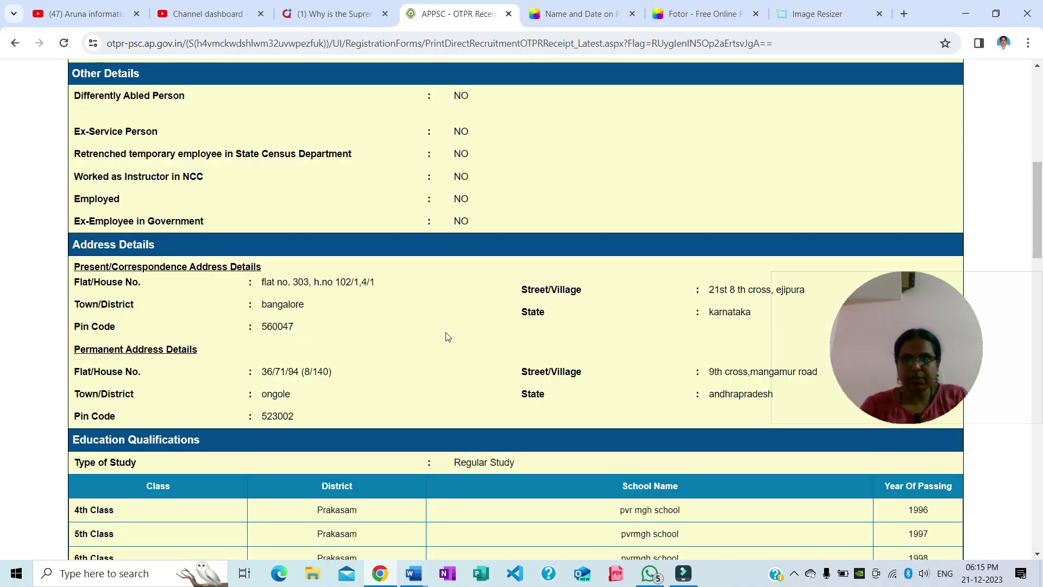
scroll(496, 401, "down", 1)
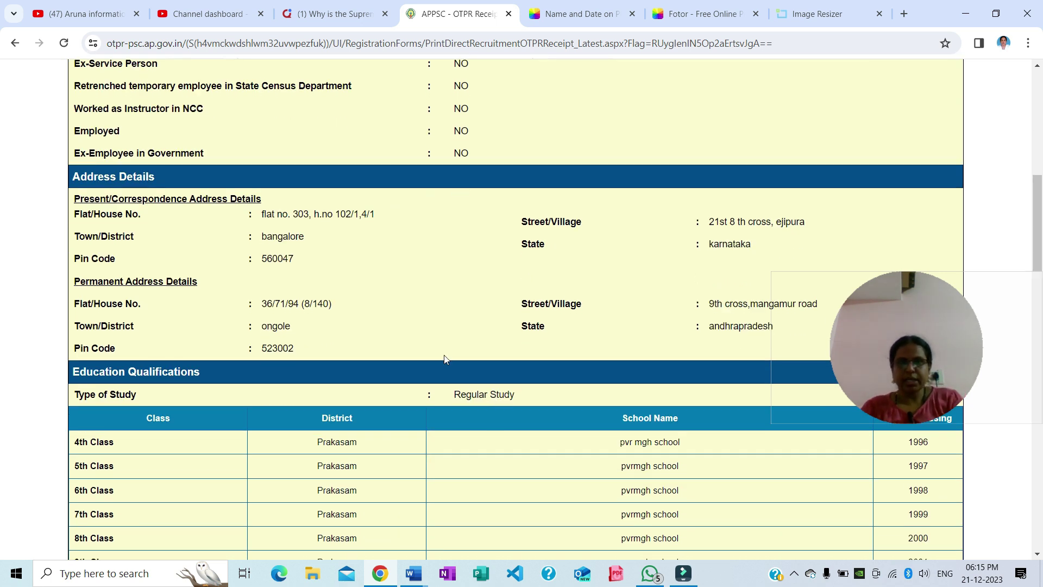
scroll(445, 358, "down", 5)
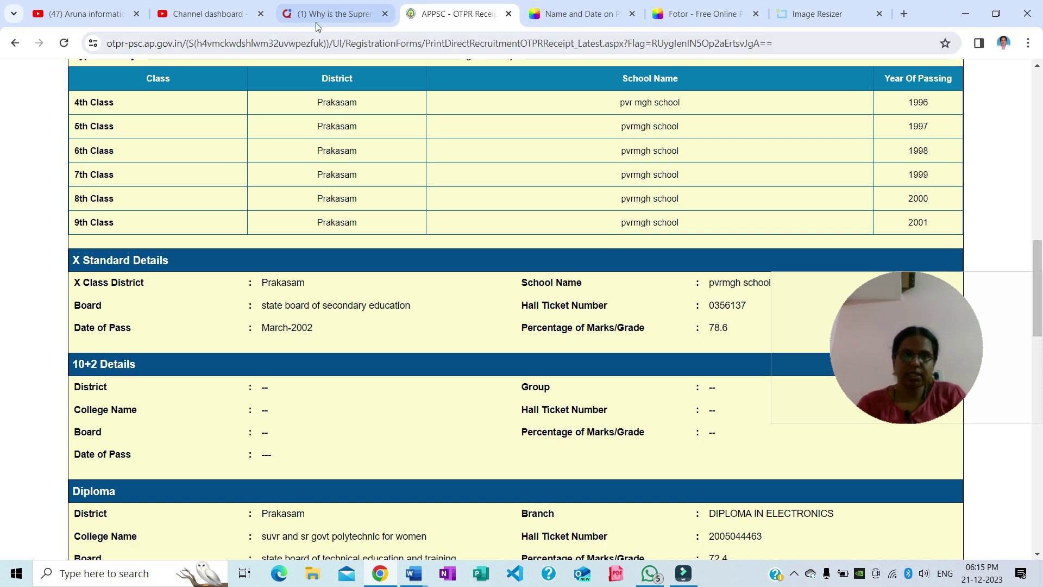
left_click(15, 43)
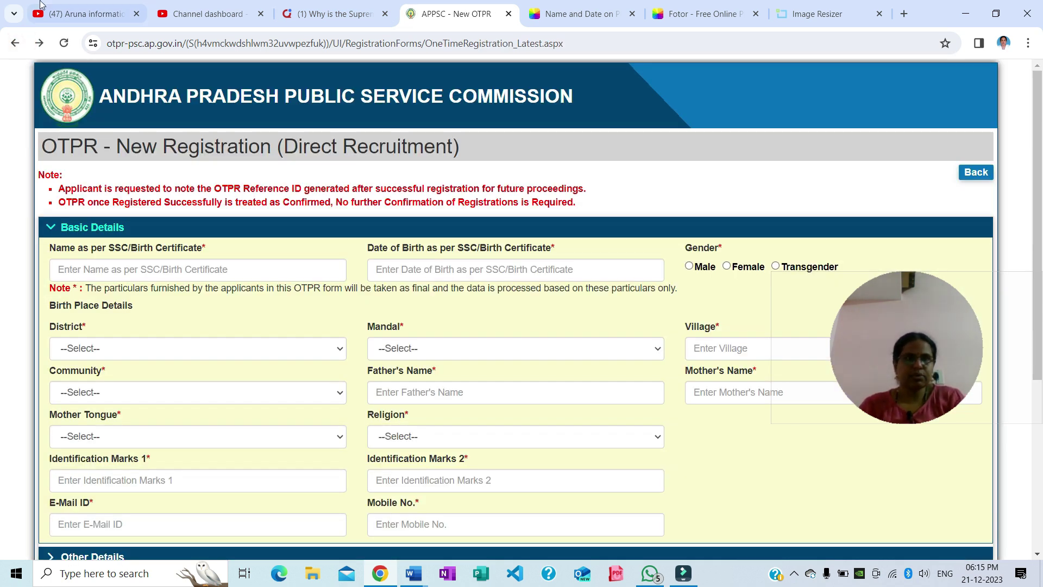
Go back to the home page and start Online Application Submission, dismissing the login-required notice
left_click(15, 43)
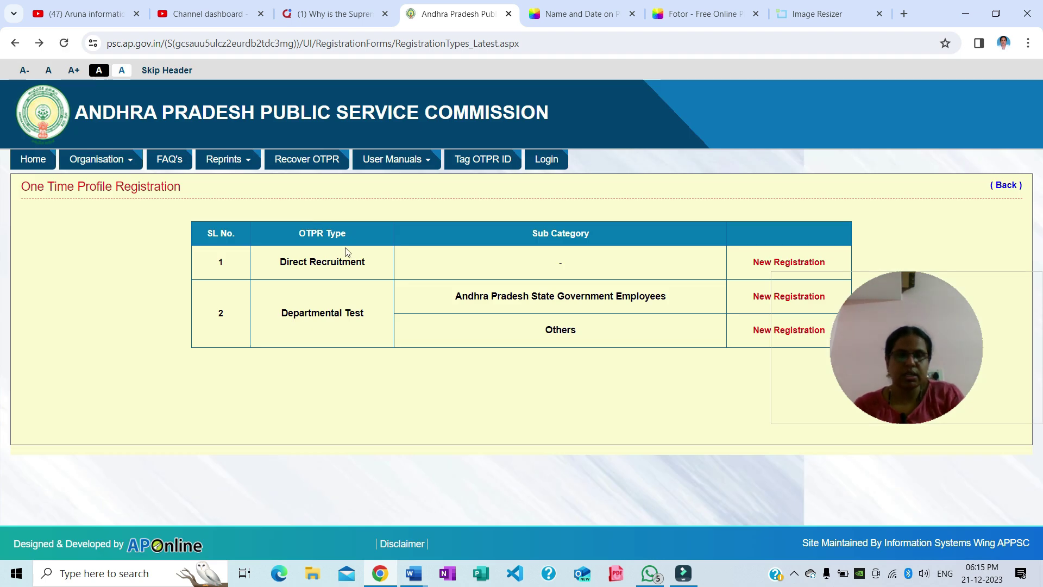
left_click(18, 46)
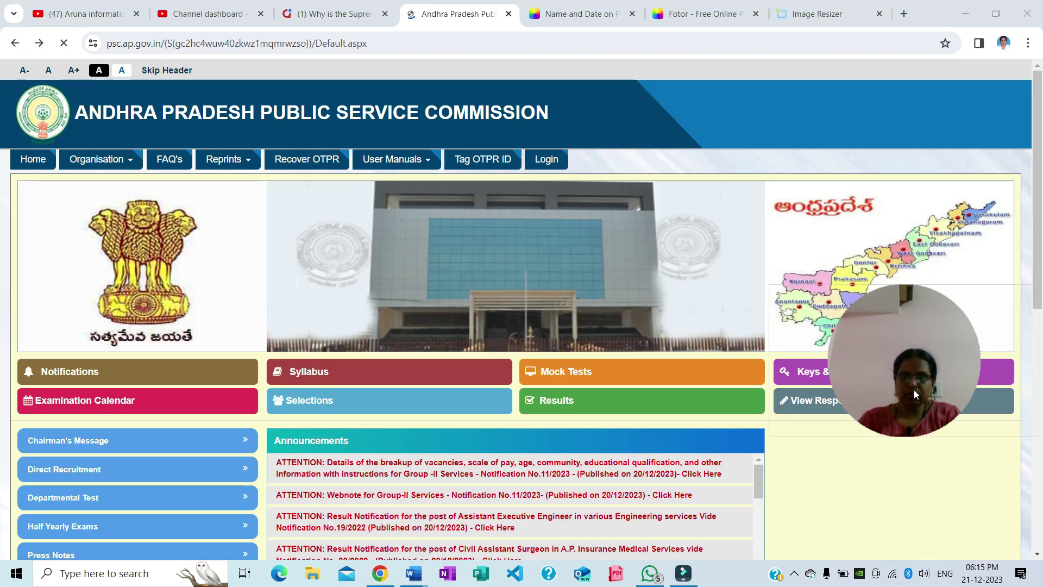
scroll(891, 395, "down", 2)
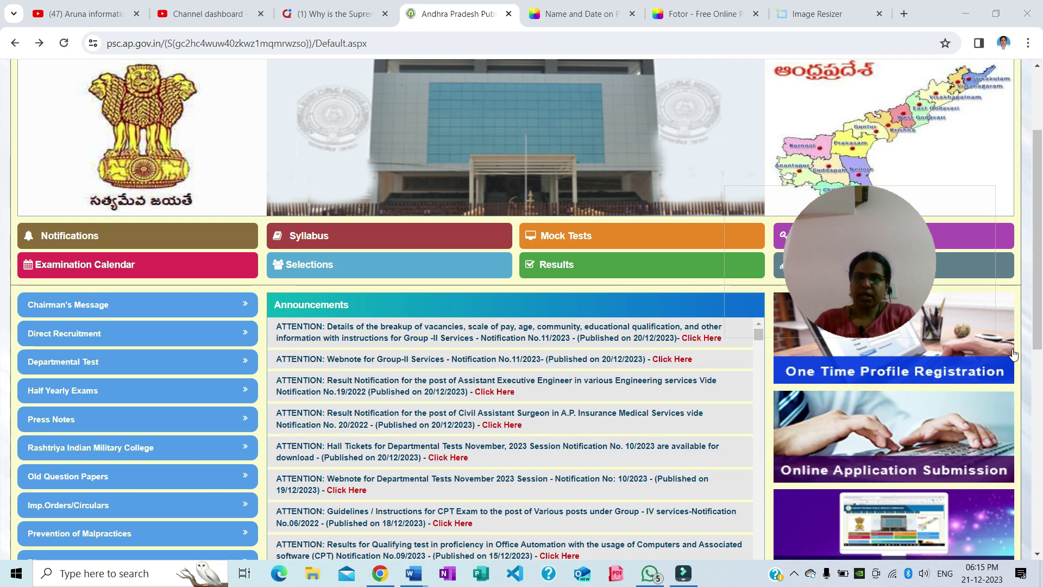
left_click(843, 439)
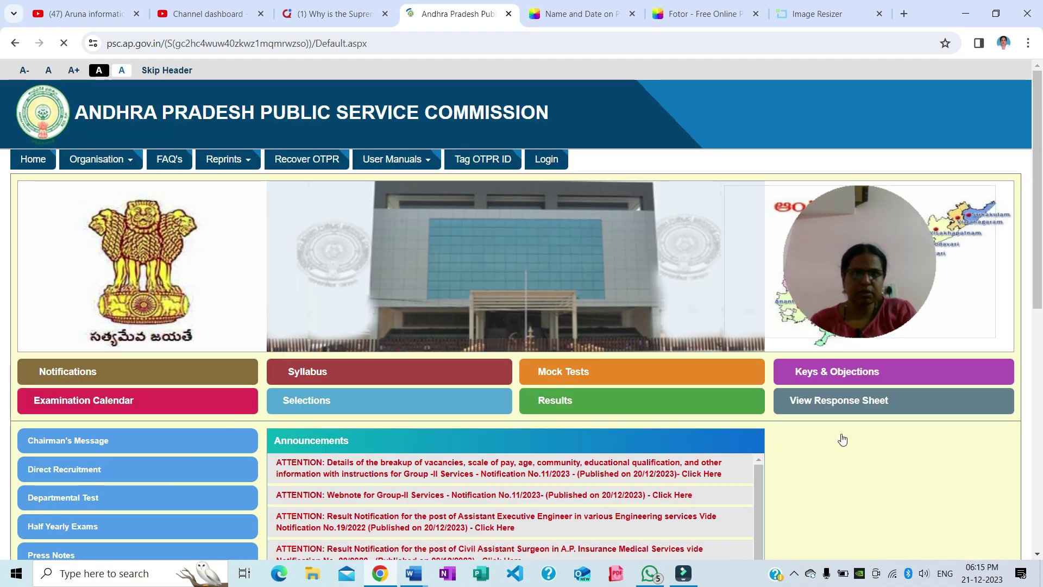
key("Return")
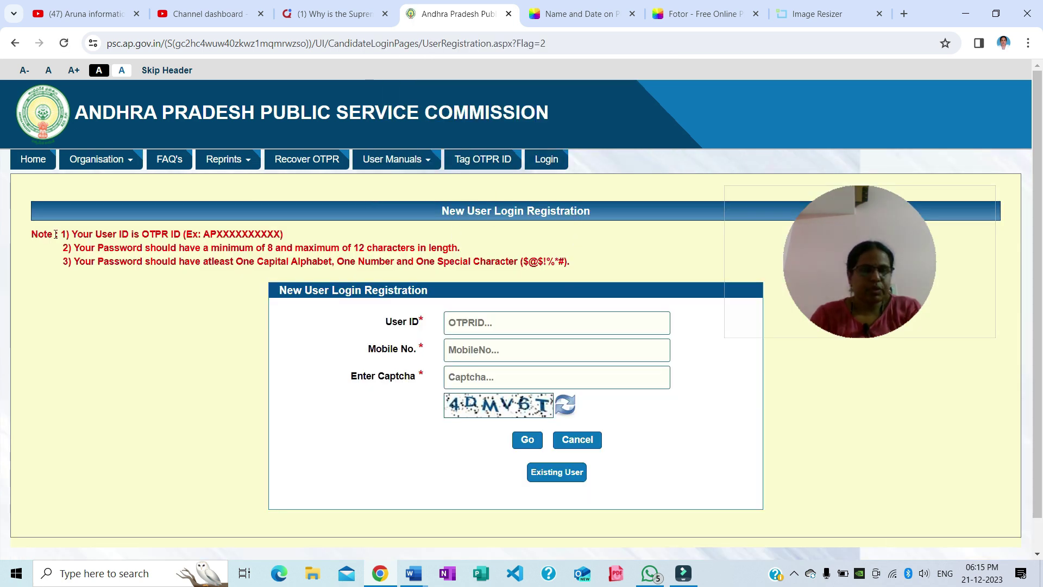
On the User Login page, enter the OTPR ID as User ID and the password
left_click_drag(70, 234, 286, 235)
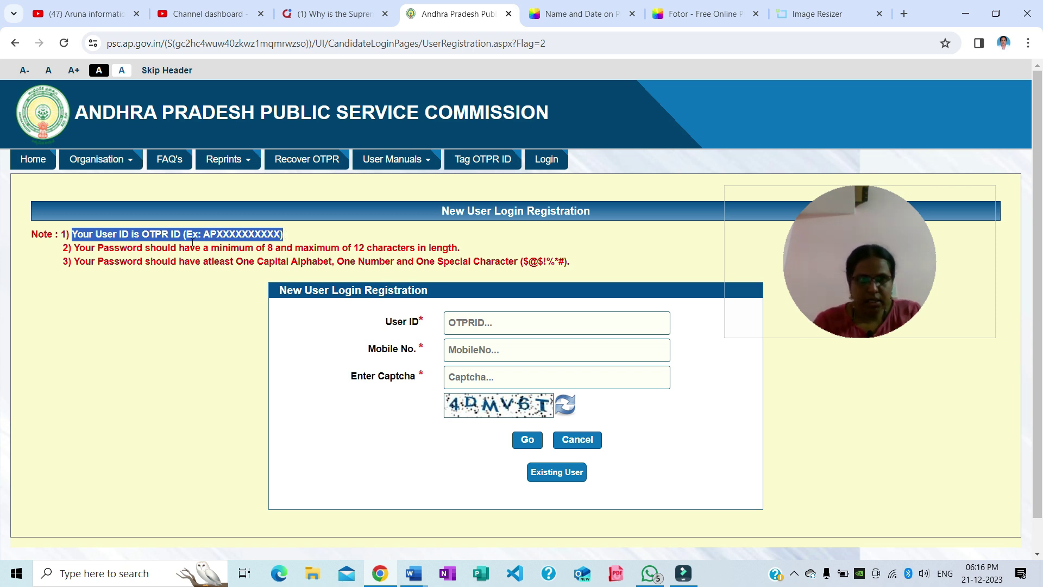
left_click(464, 324)
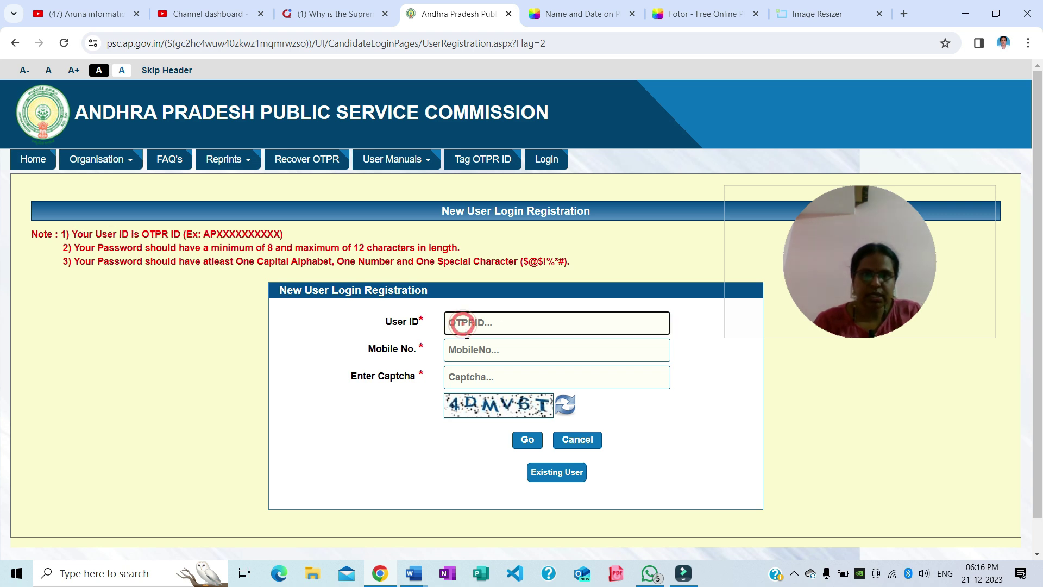
left_click(468, 355)
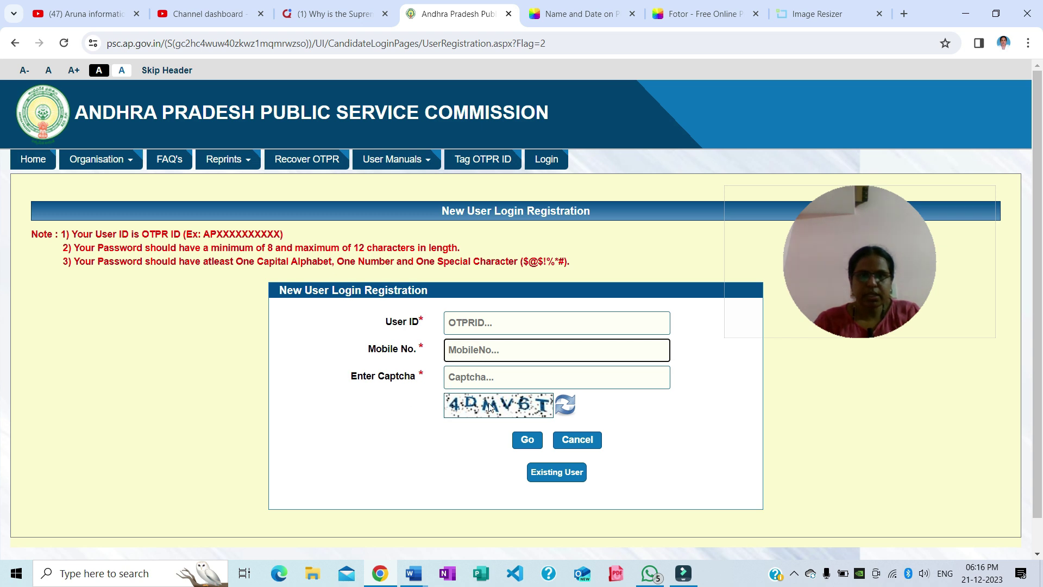
left_click(488, 378)
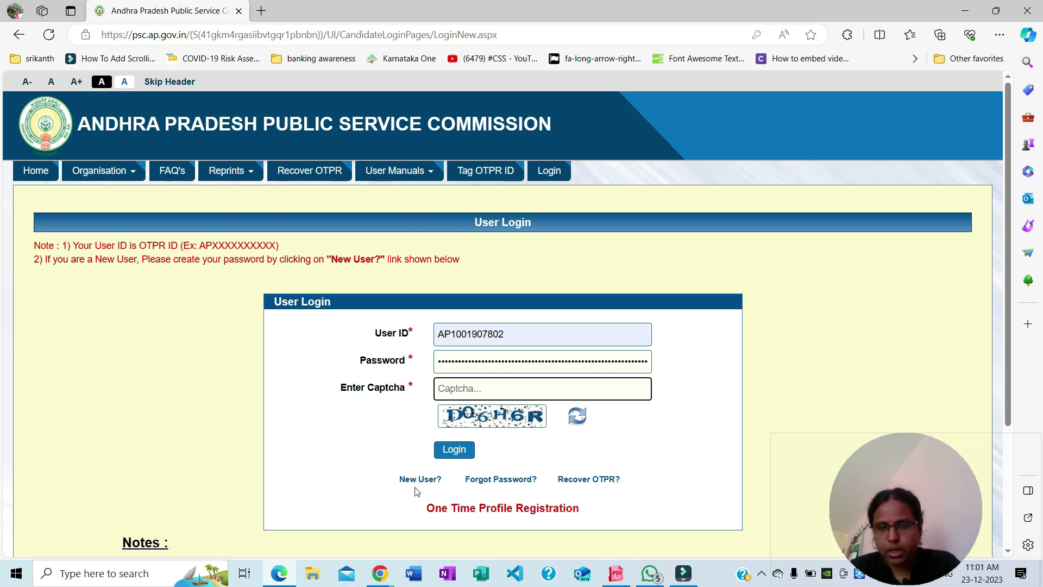
Check the profile details on the logged-in home page and open the Modify One Time Profile Registration page
scroll(417, 491, "down", 3)
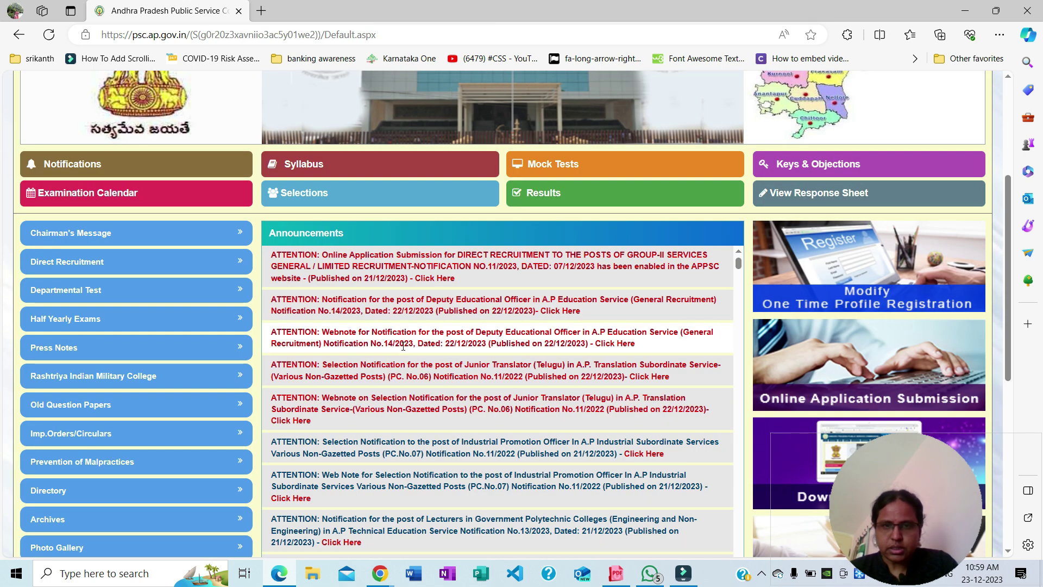
scroll(542, 224, "up", 4)
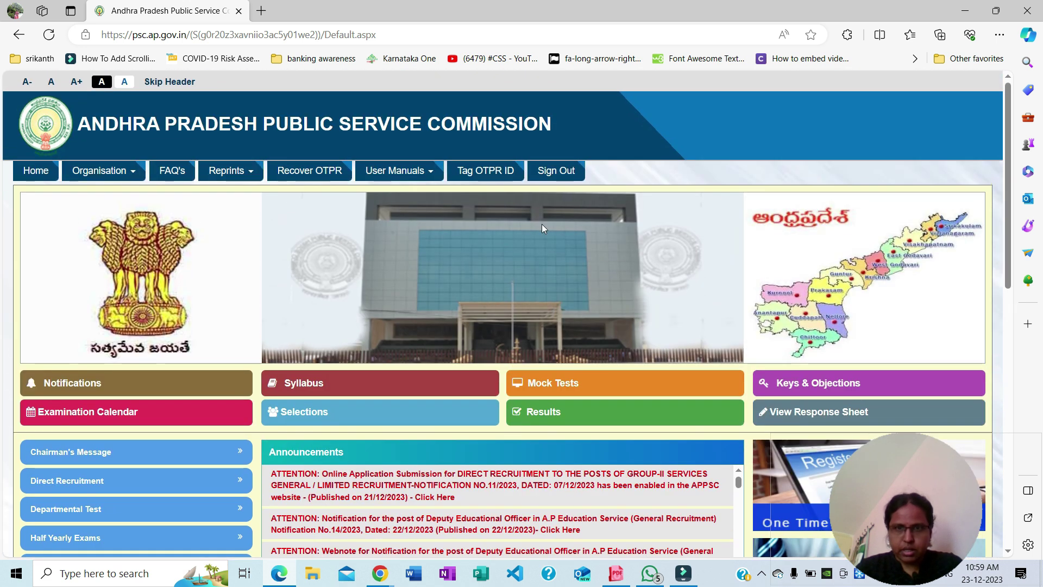
mouse_move(565, 173)
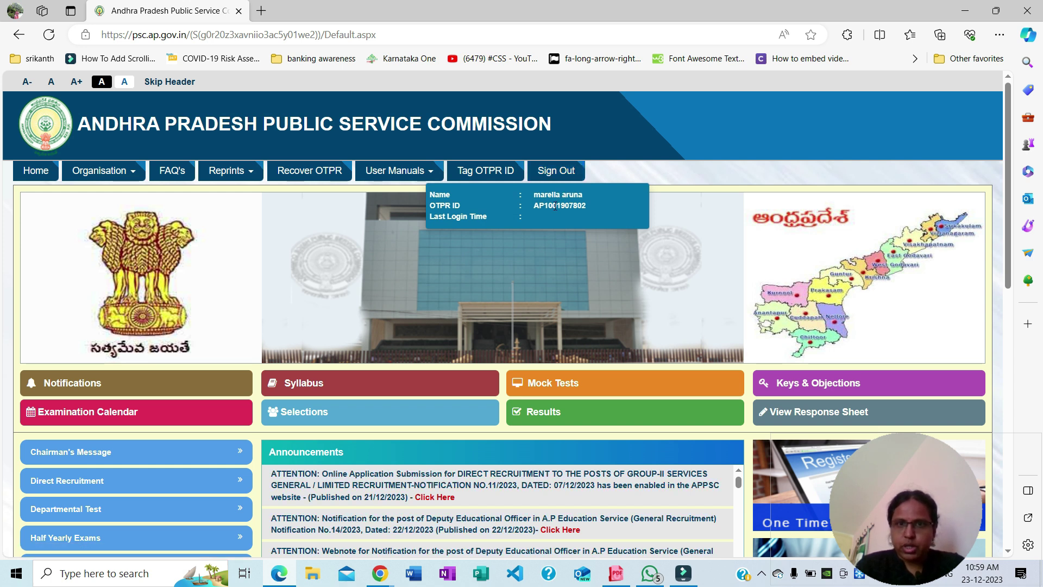
scroll(595, 267, "down", 5)
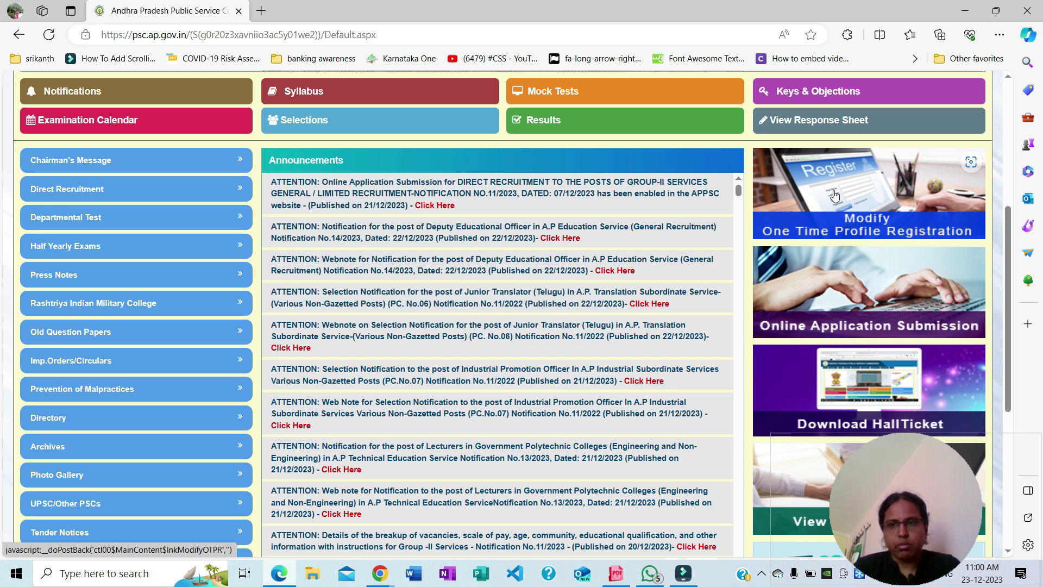
left_click(836, 194)
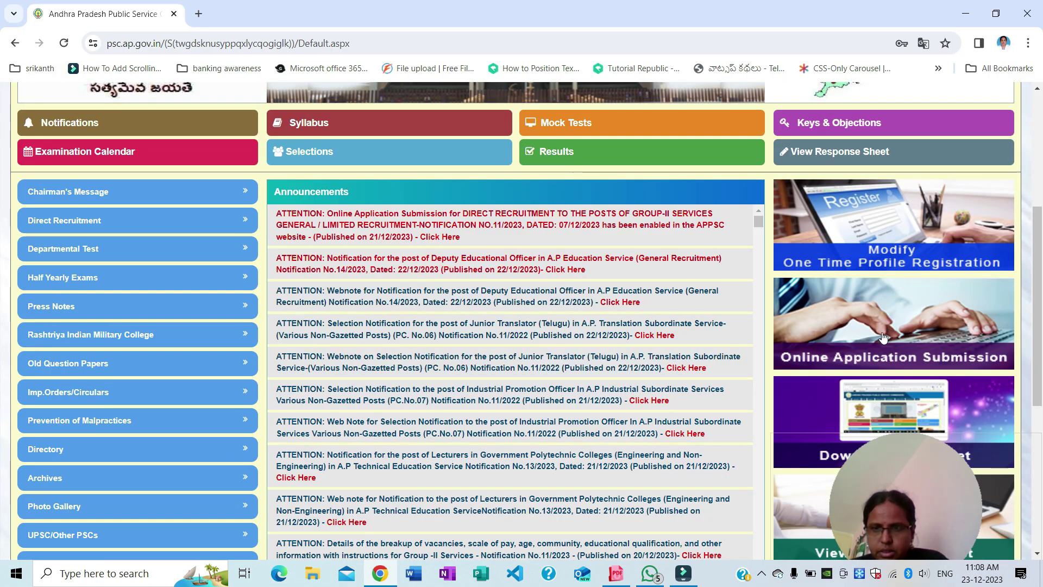
Start the Group-II application for Notification No.11/2023 and tick the declaration of having read it
left_click(864, 323)
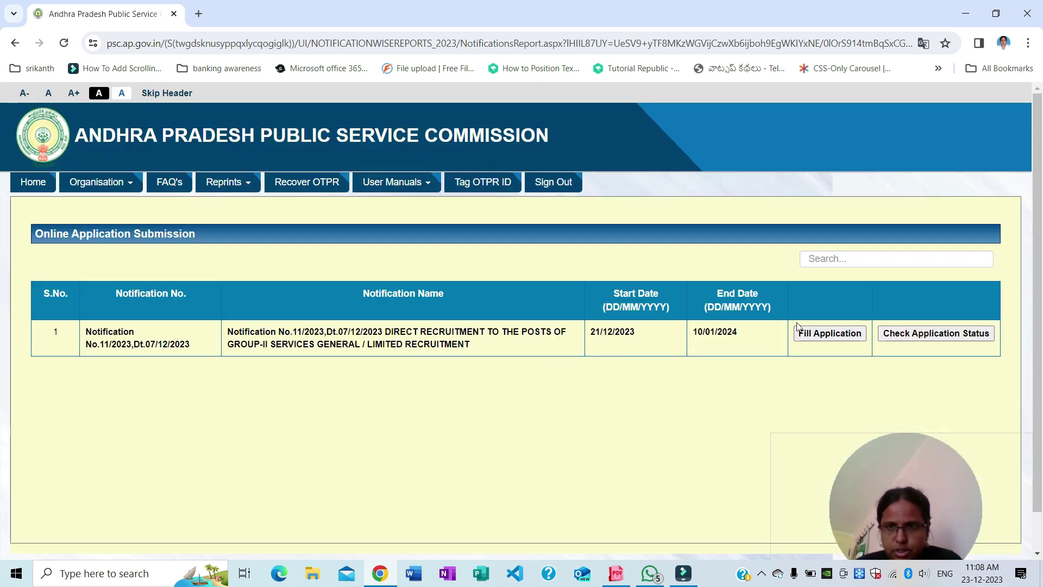
left_click(808, 336)
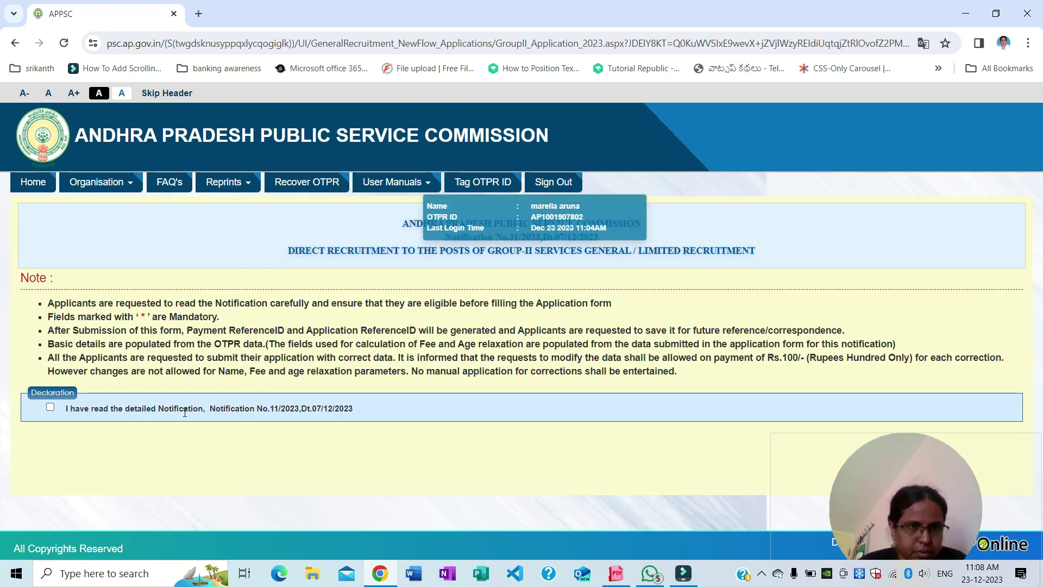
left_click(48, 408)
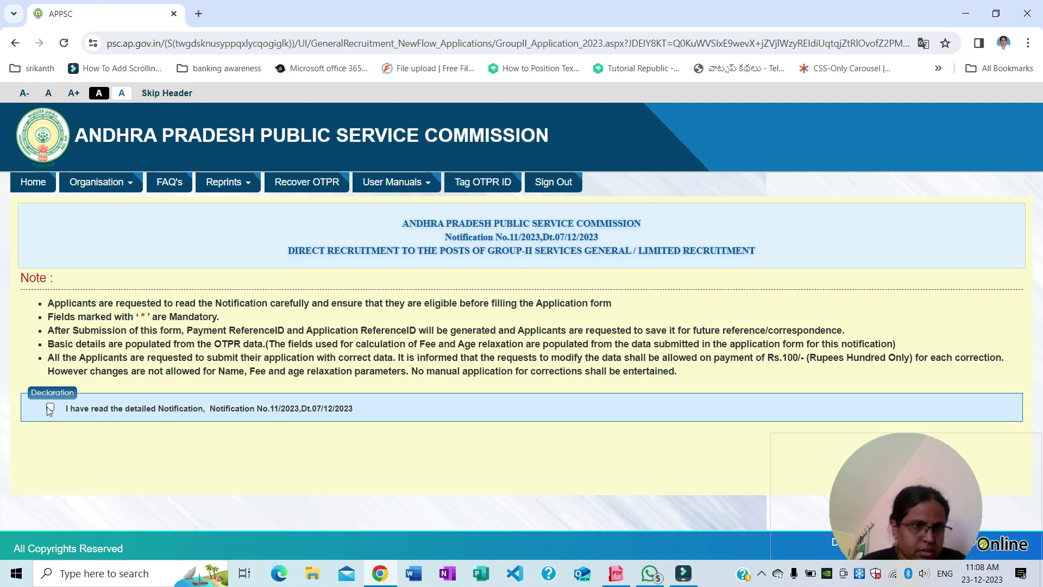
scroll(417, 346, "down", 1)
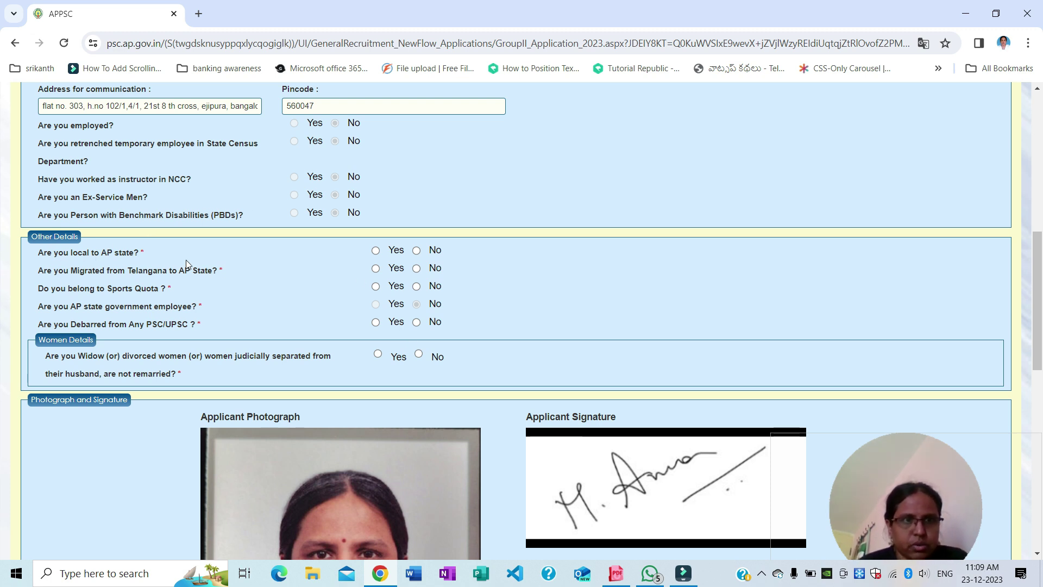
Answer Yes to 'Are you local to AP state?' and choose ZONE–III as the zone
left_click(376, 250)
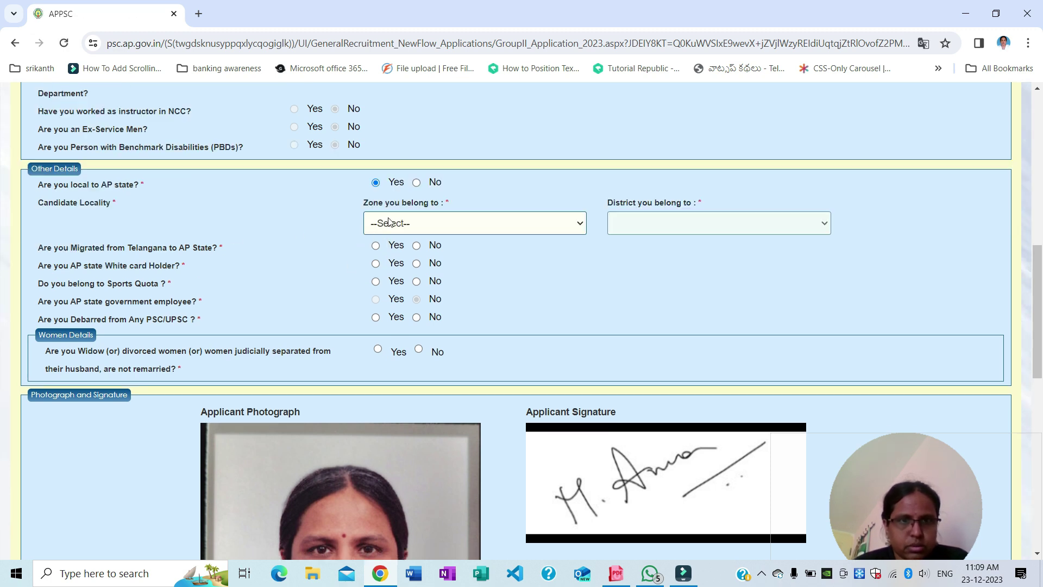
left_click(410, 224)
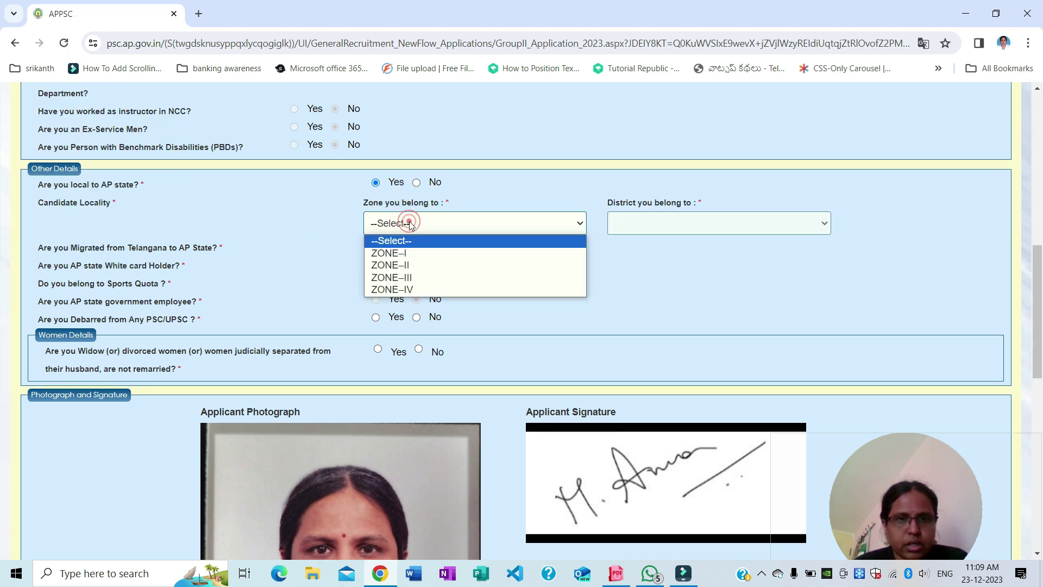
left_click(419, 279)
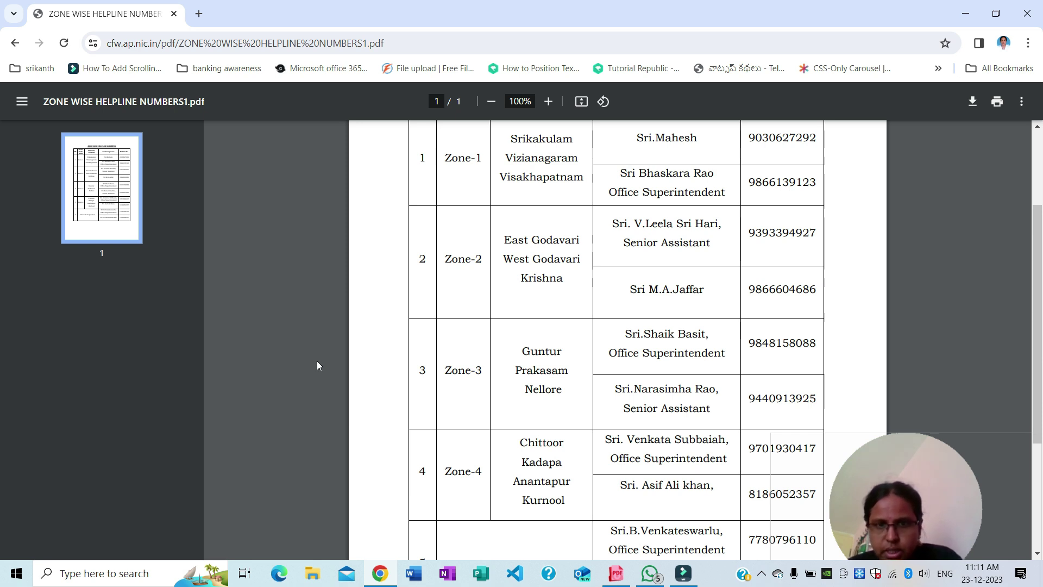
Scroll through the zone-wise helpline PDF to check which districts belong to each zone
scroll(543, 435, "down", 1)
scroll(548, 450, "up", 1)
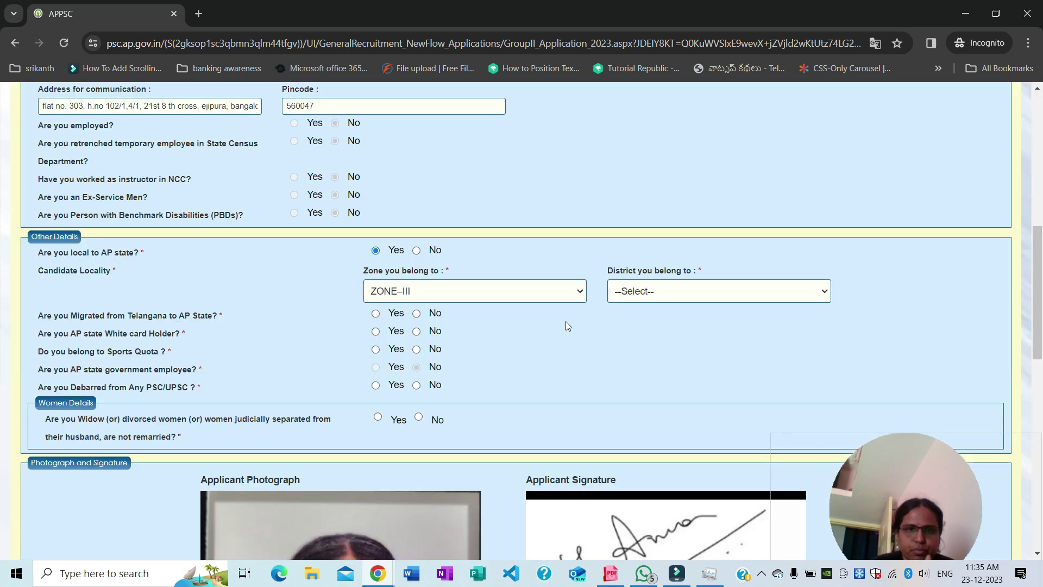
left_click(641, 294)
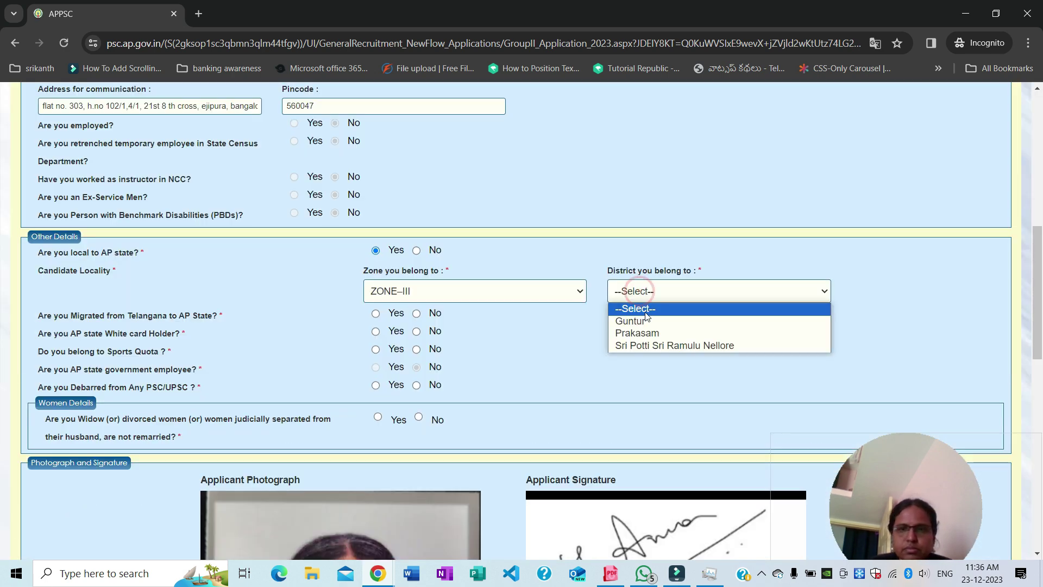
left_click(648, 334)
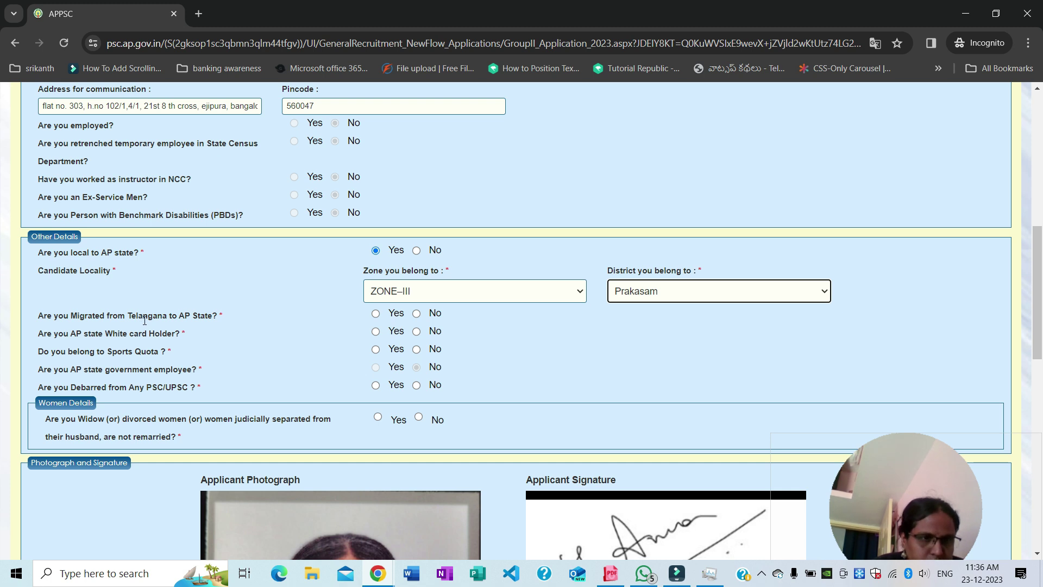
left_click(416, 315)
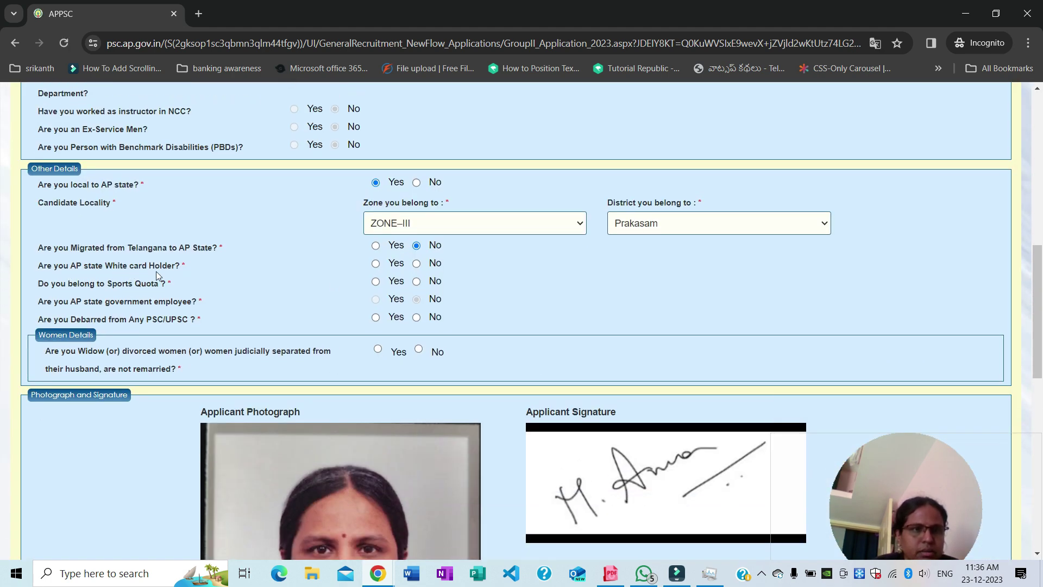
left_click(416, 265)
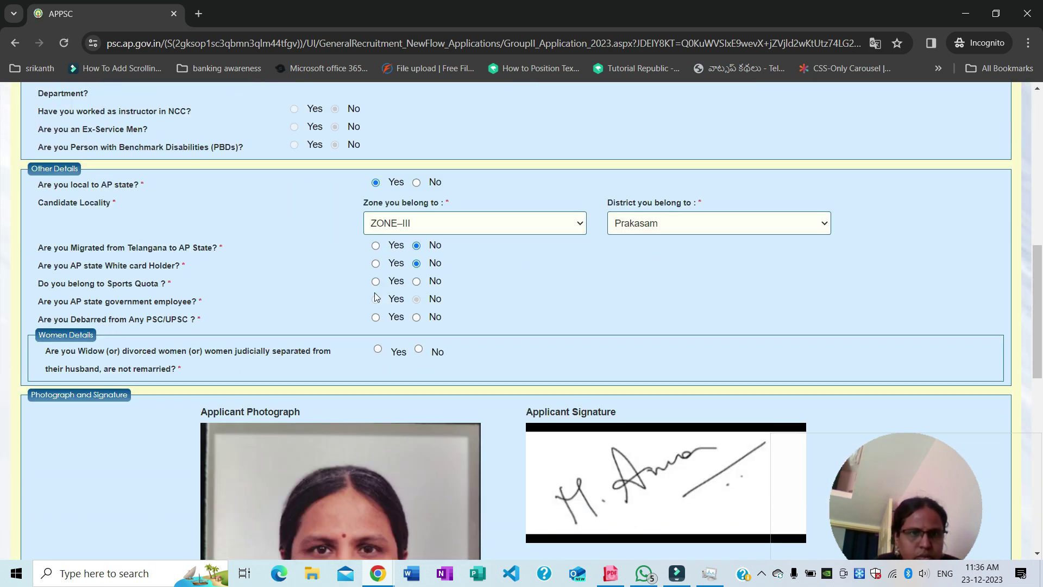
left_click(417, 282)
left_click(417, 317)
left_click(419, 350)
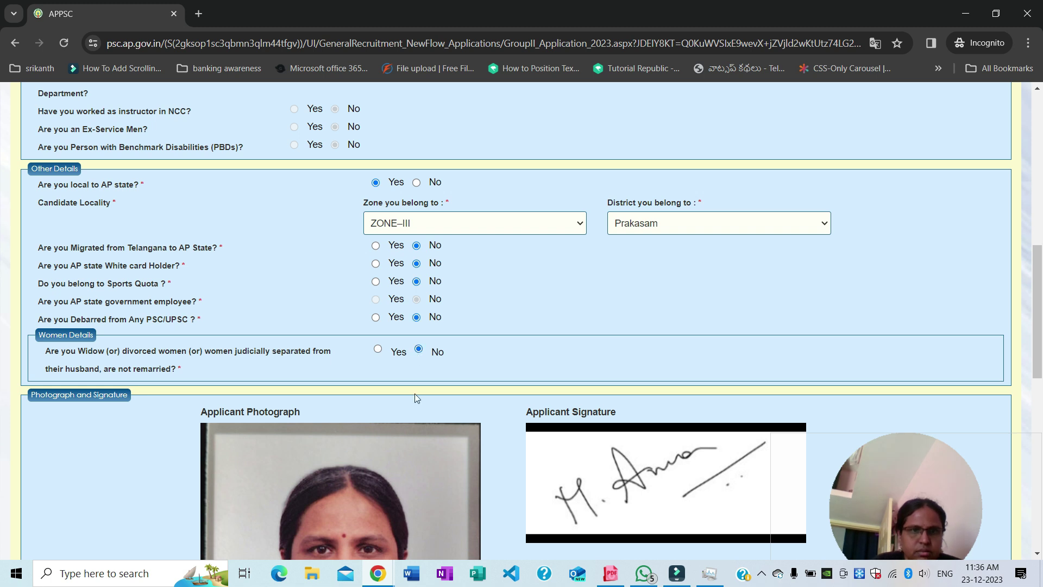
scroll(415, 397, "down", 7)
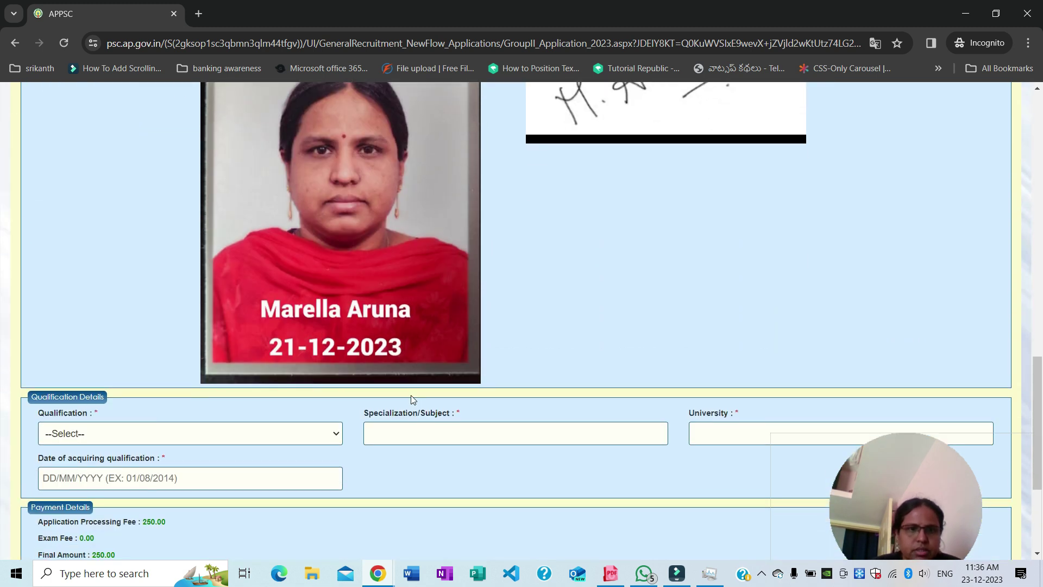
scroll(411, 400, "down", 3)
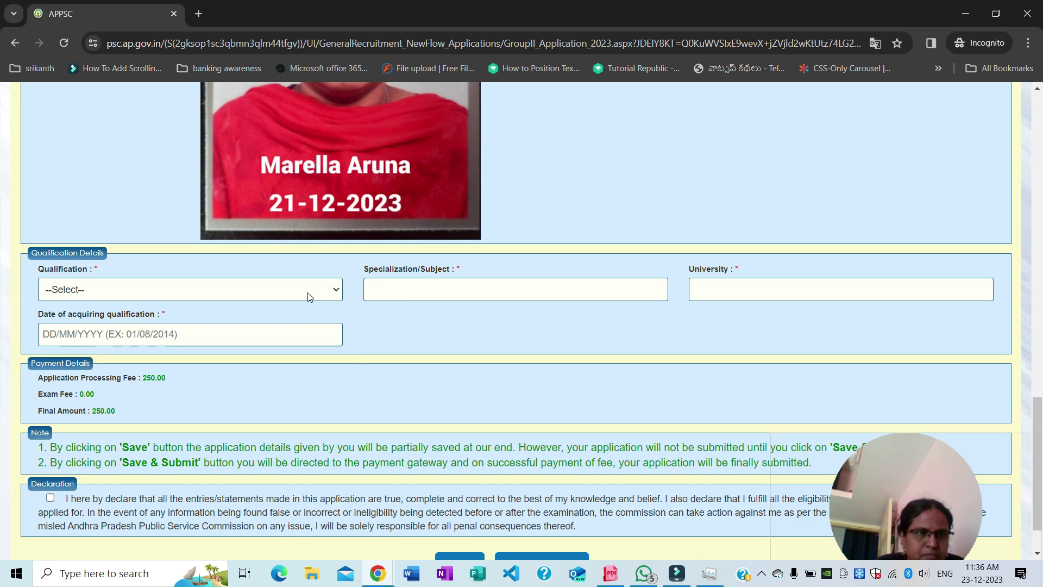
Set the qualification to BACHELOR'S DEGREE
left_click(303, 289)
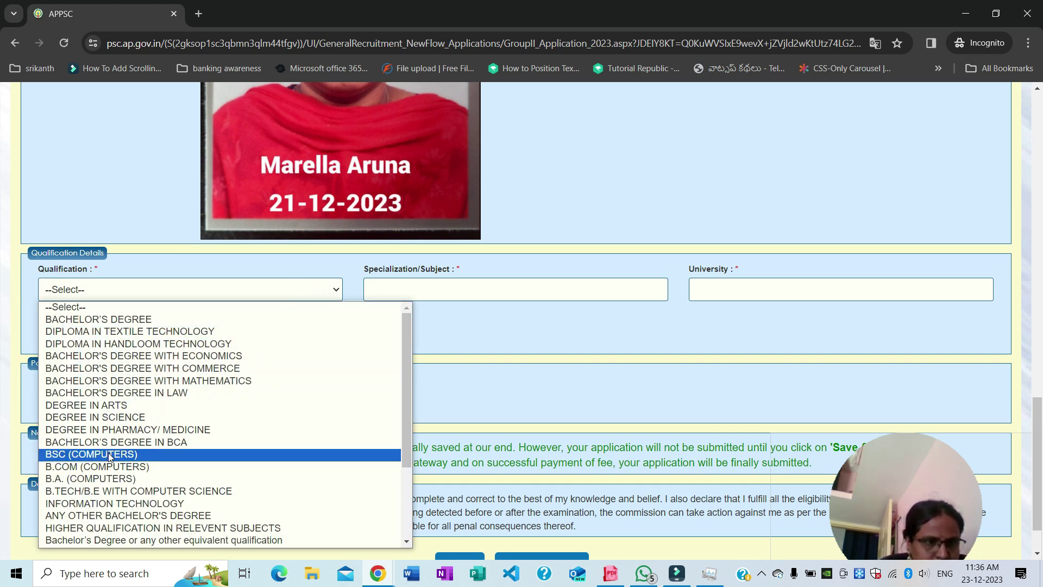
scroll(110, 471, "down", 2)
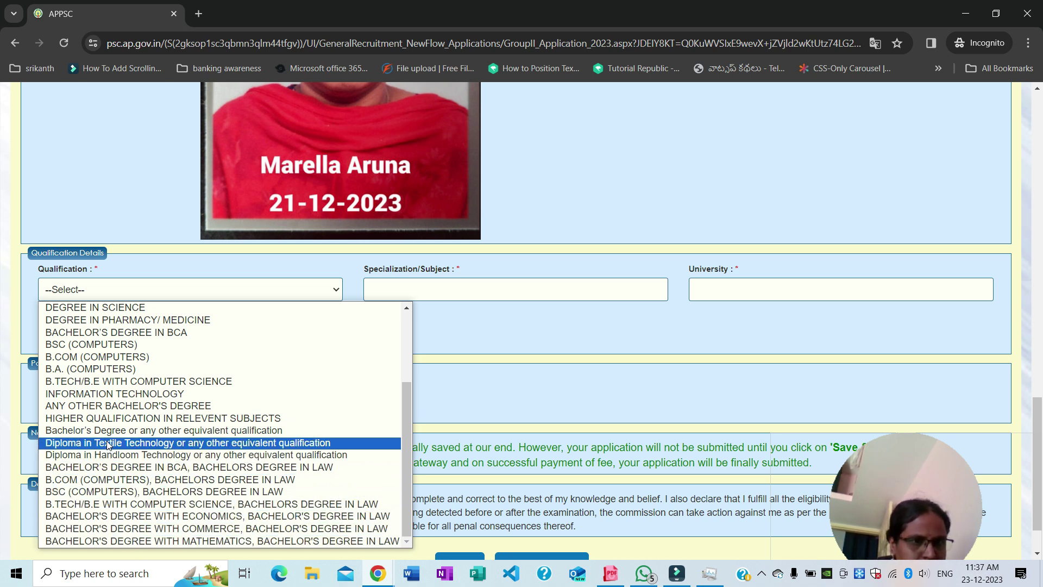
scroll(108, 445, "up", 3)
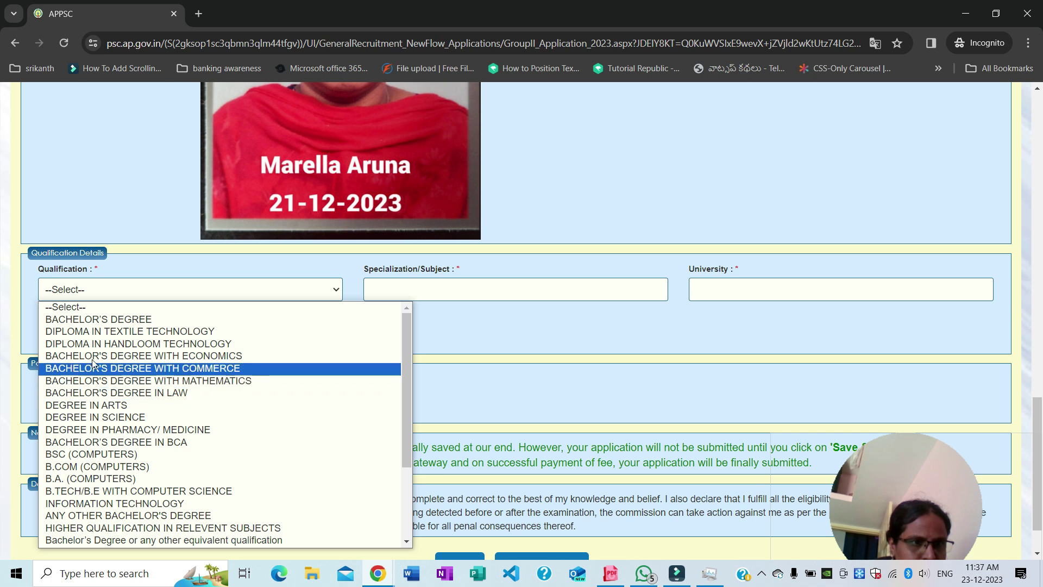
left_click(104, 321)
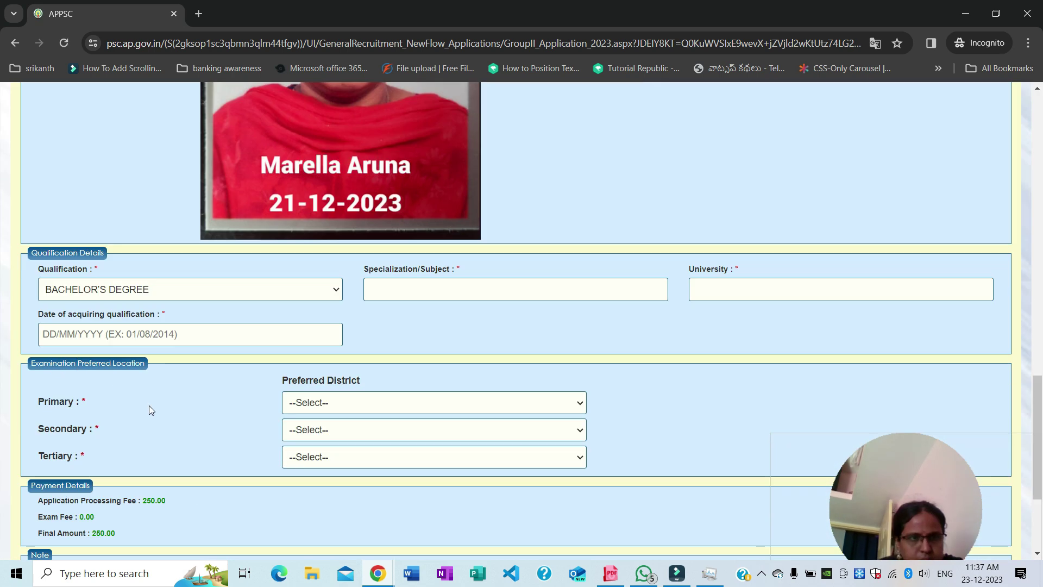
Enter specialization 'electronics and communication' and university 'acharya nagarjuna'
left_click(441, 289)
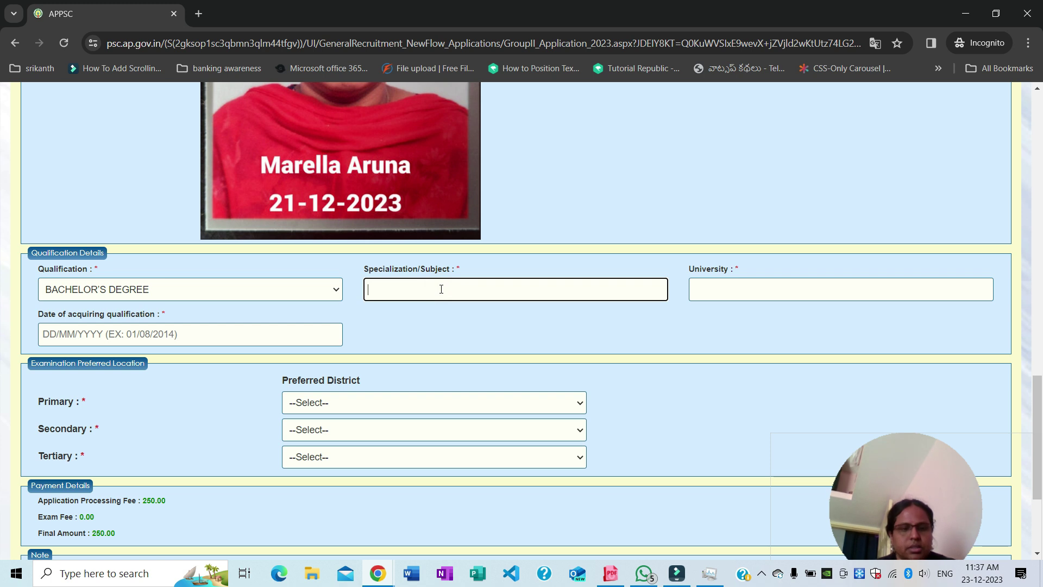
type("electronics and communication")
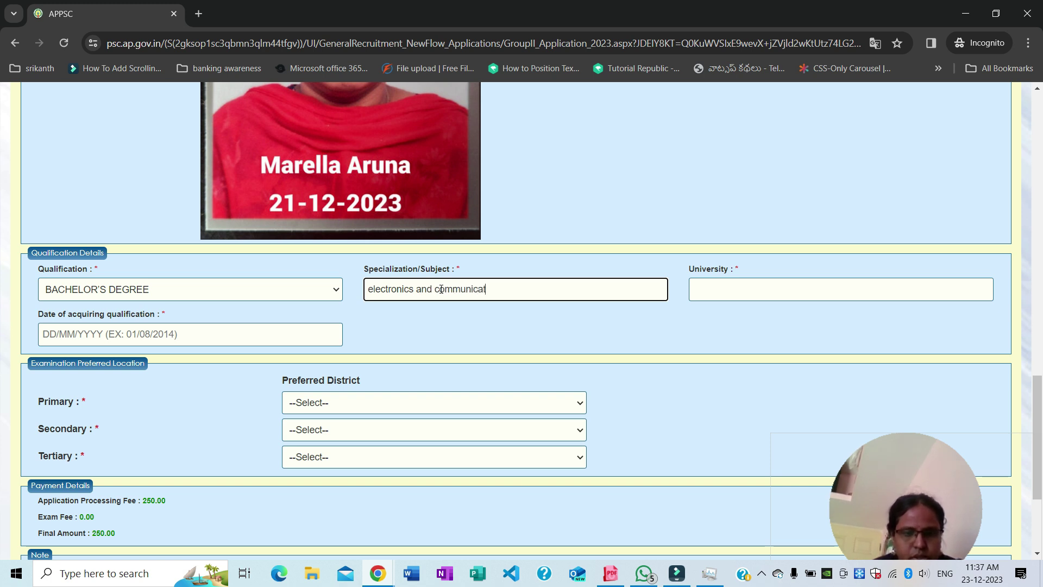
left_click(717, 284)
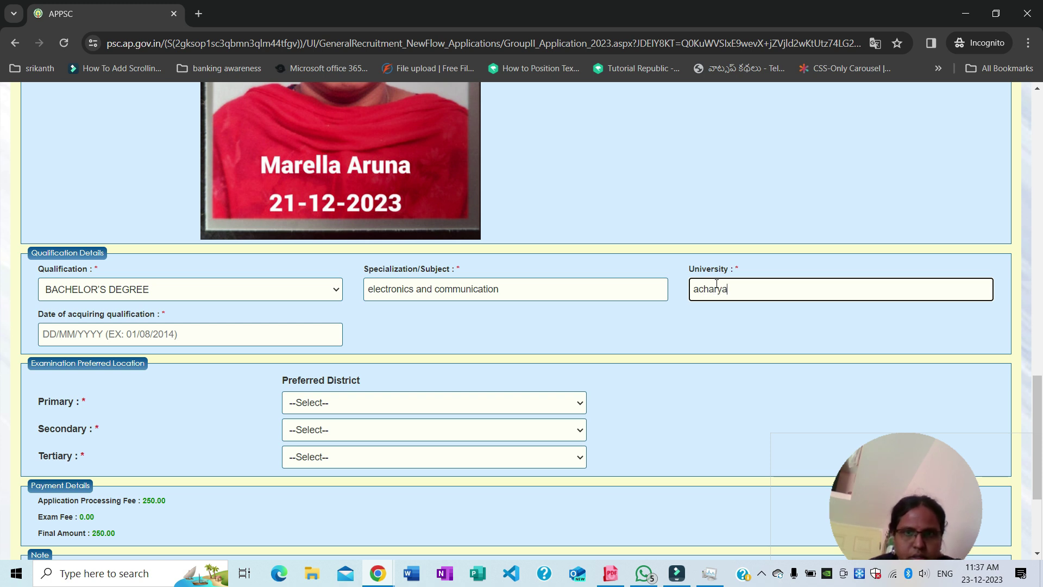
type("acharya nagar")
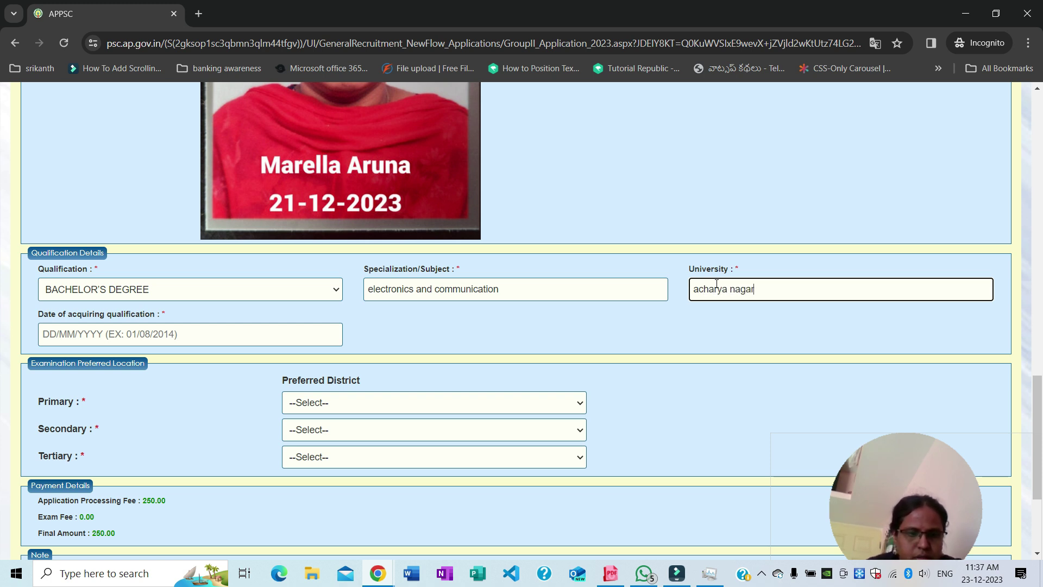
type("juna")
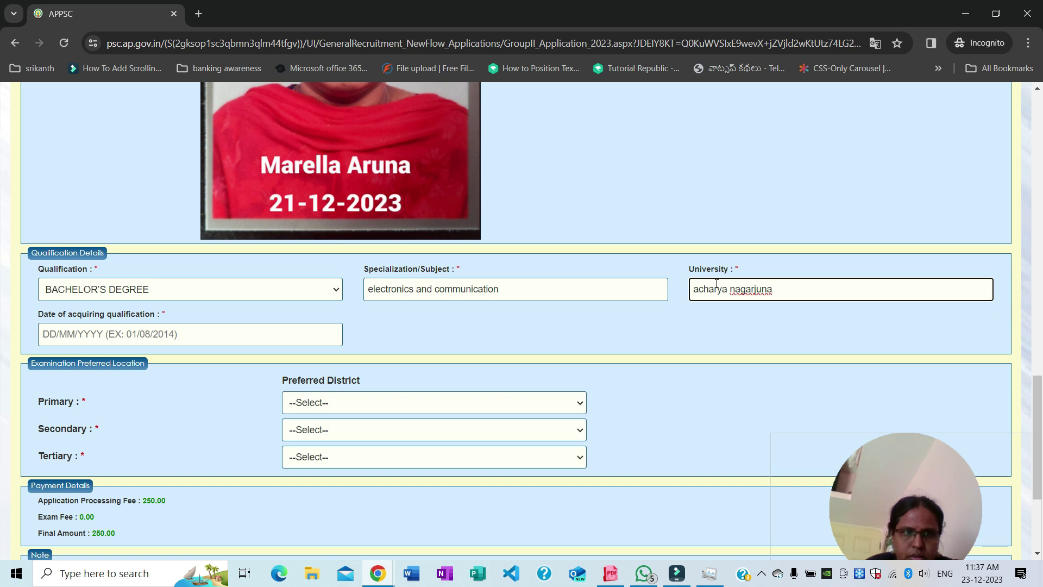
Set the date of acquiring the qualification to 01/05/2010 with the calendar picker
left_click(197, 334)
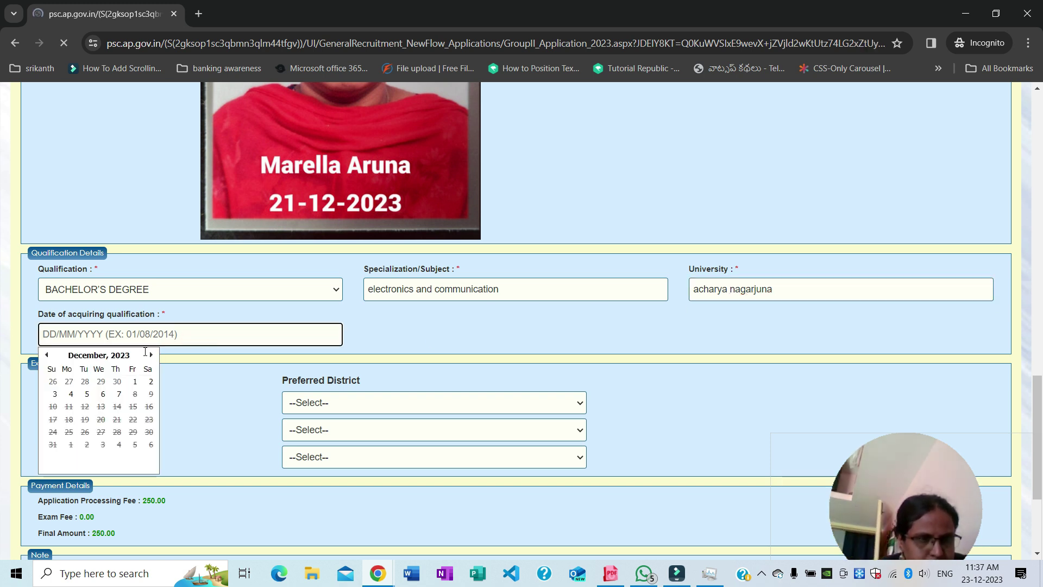
scroll(179, 385, "down", 4)
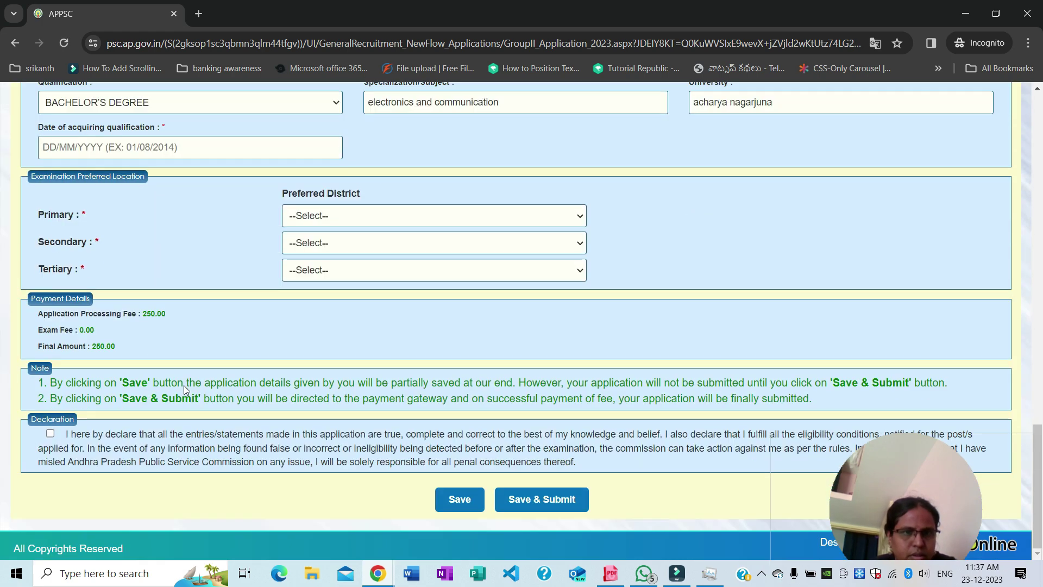
scroll(184, 386, "up", 3)
left_click(130, 281)
left_click(119, 303)
left_click(99, 303)
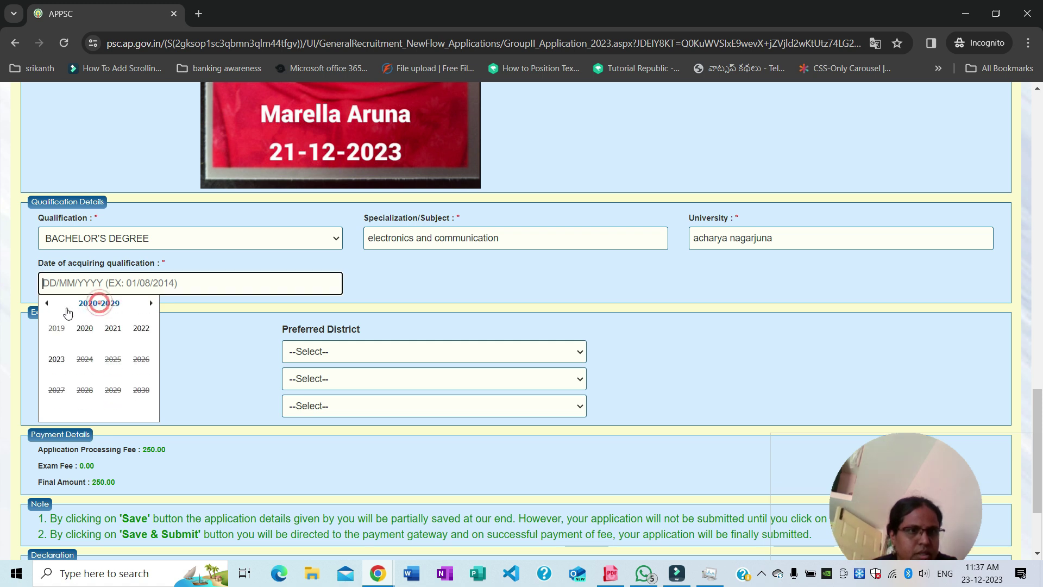
left_click(46, 303)
left_click(46, 303)
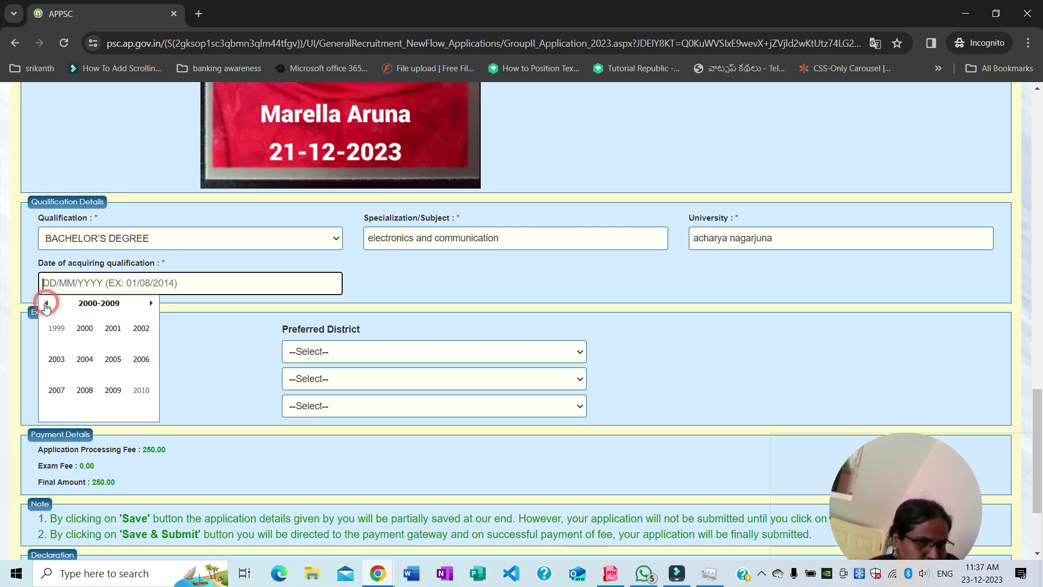
left_click(151, 304)
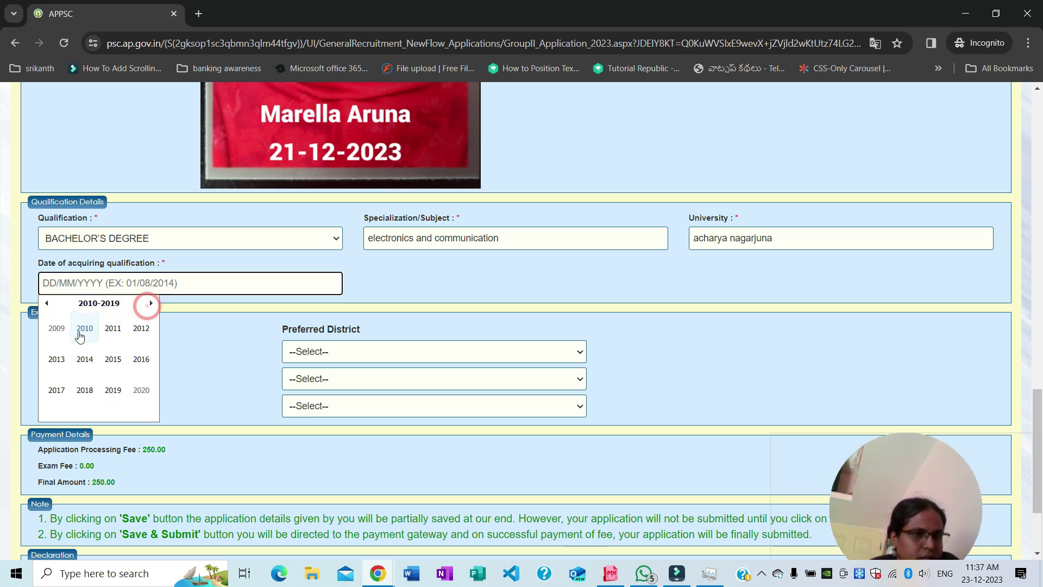
left_click(84, 330)
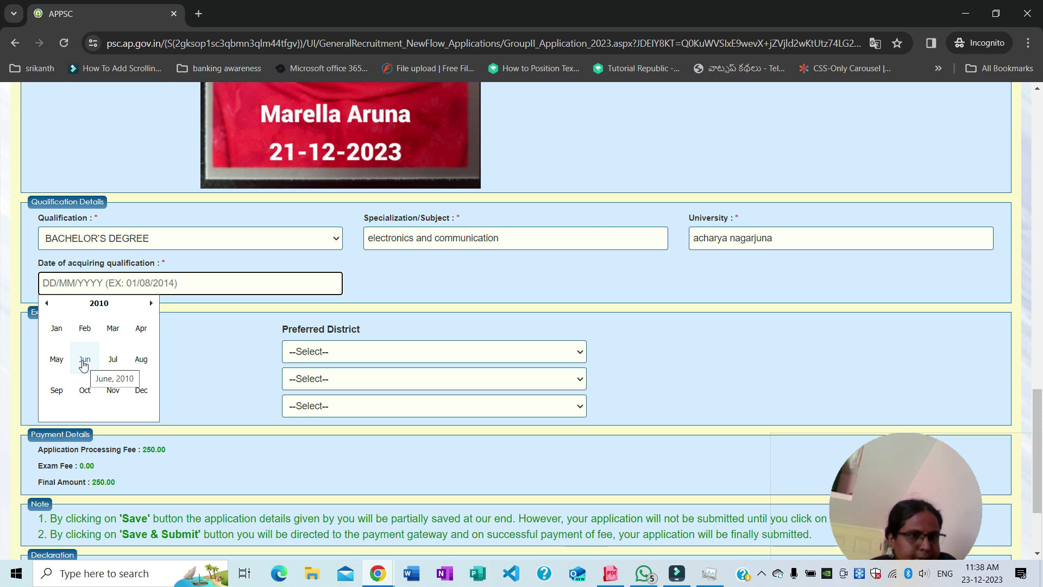
left_click(57, 361)
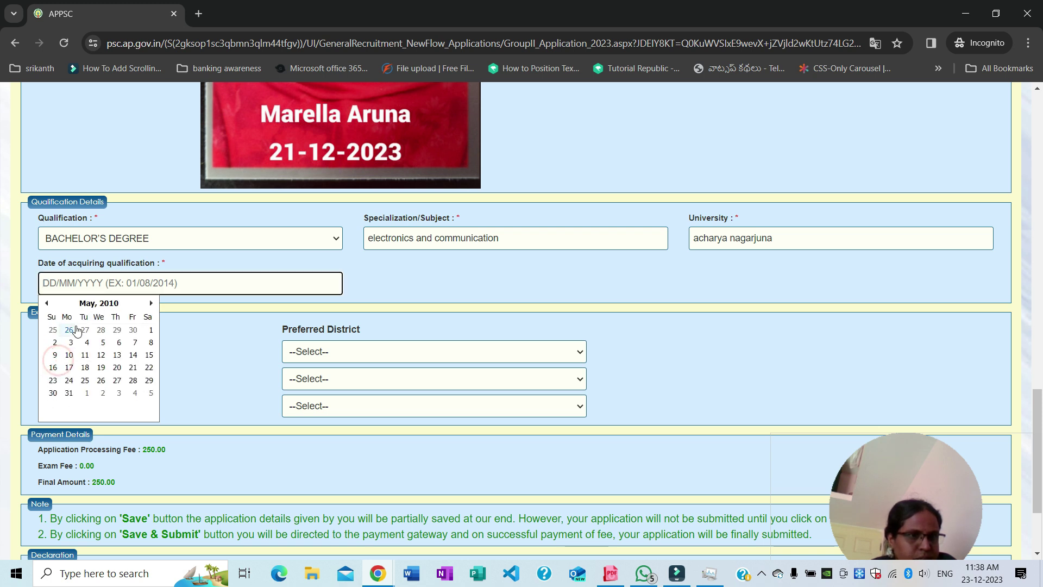
left_click(151, 330)
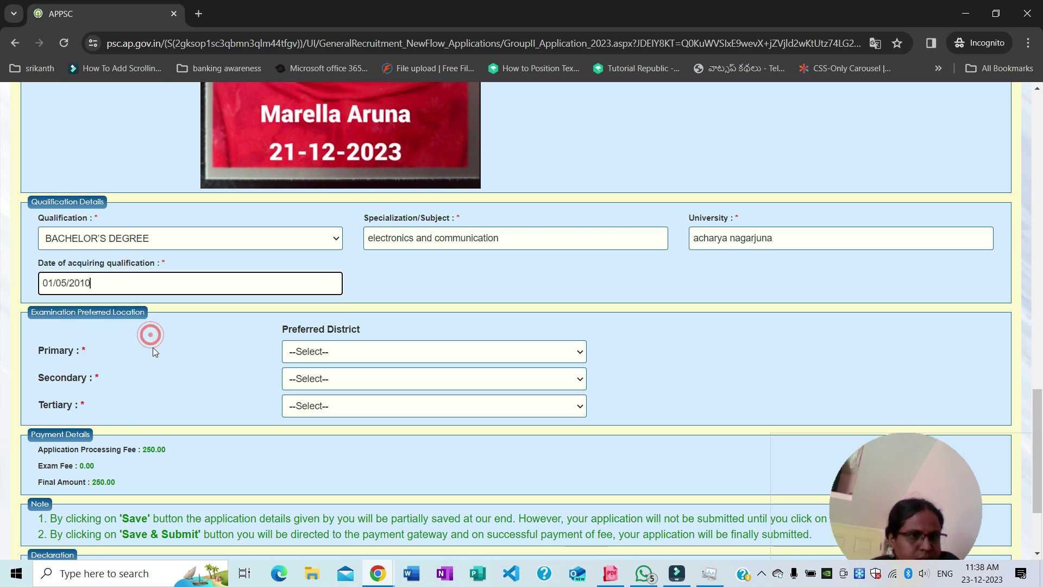
Choose Prakasam, S.P.S.R. Nellore and Guntur as the primary, secondary and tertiary exam districts
left_click(334, 354)
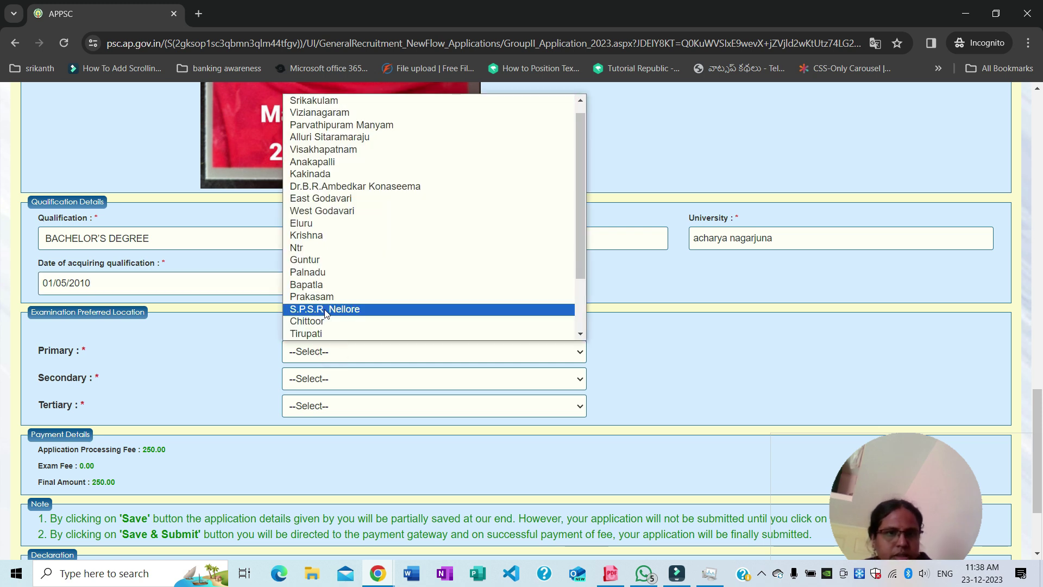
left_click(322, 302)
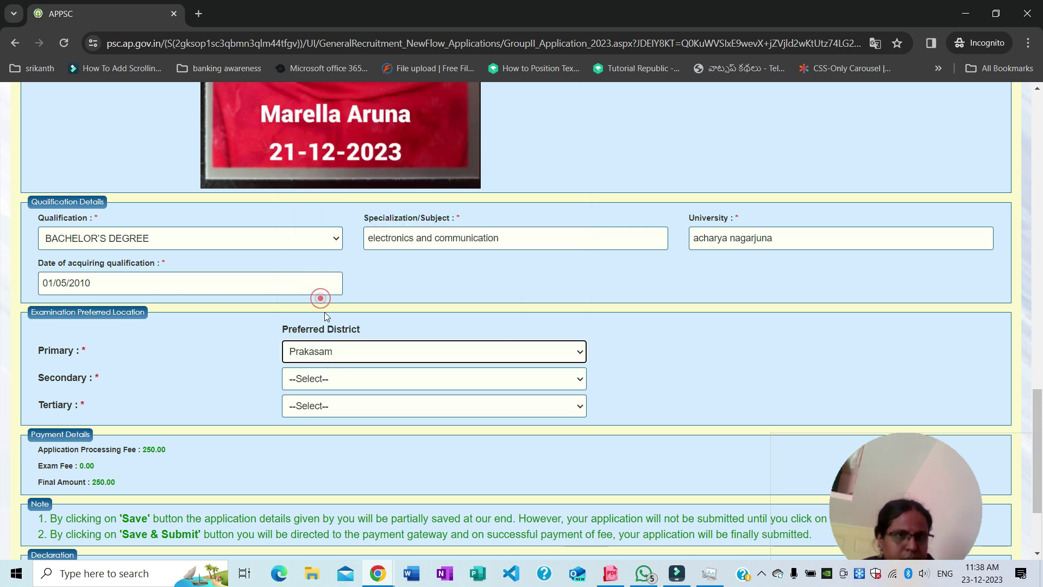
left_click(315, 380)
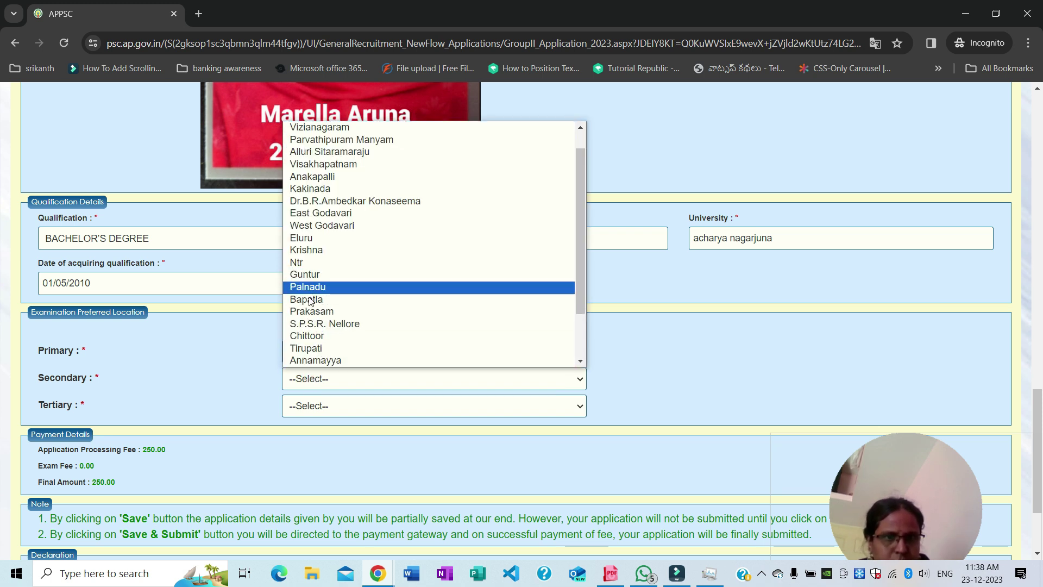
left_click(315, 325)
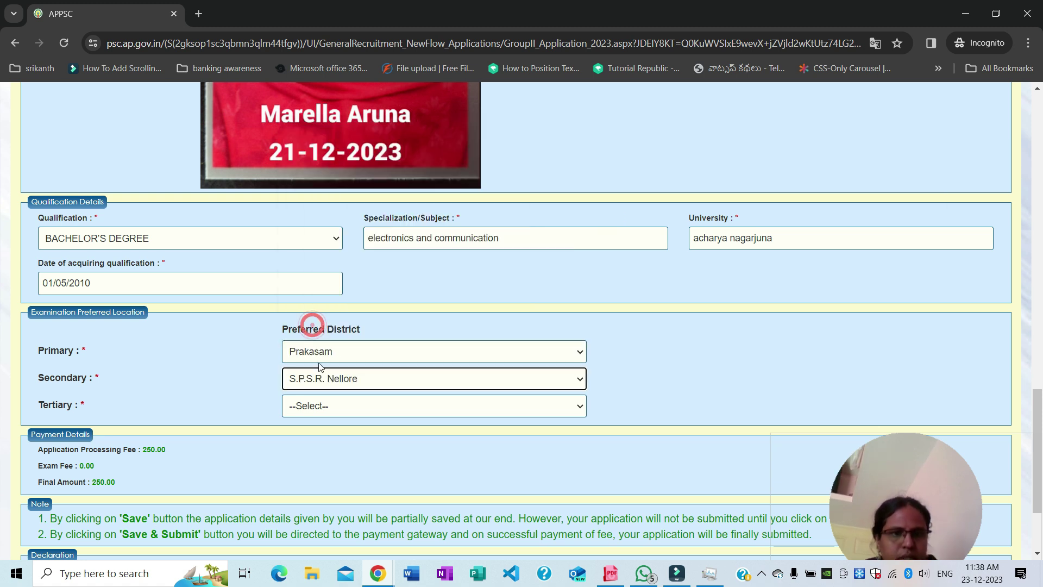
left_click(308, 407)
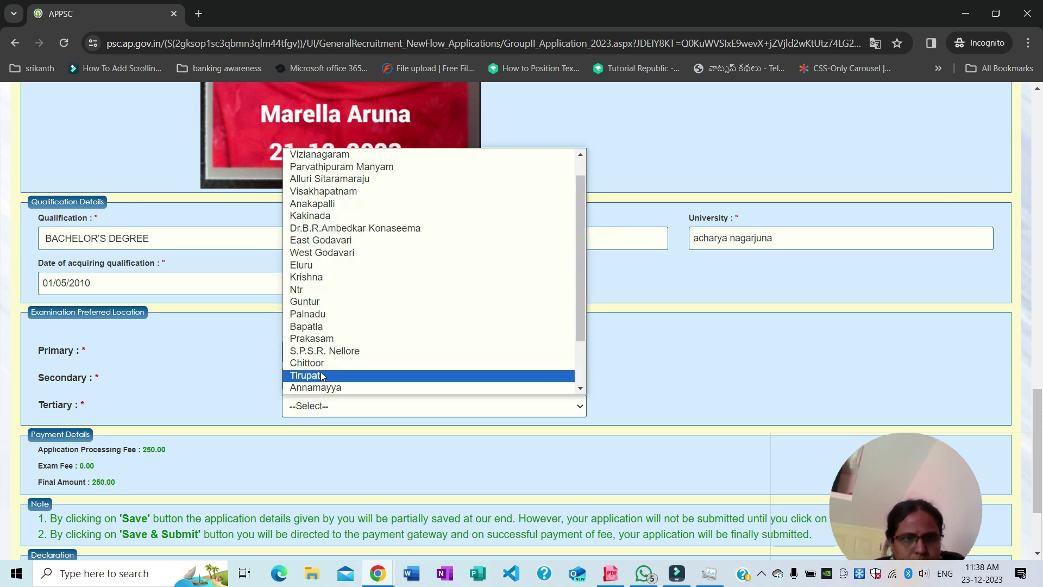
scroll(321, 351, "down", 2)
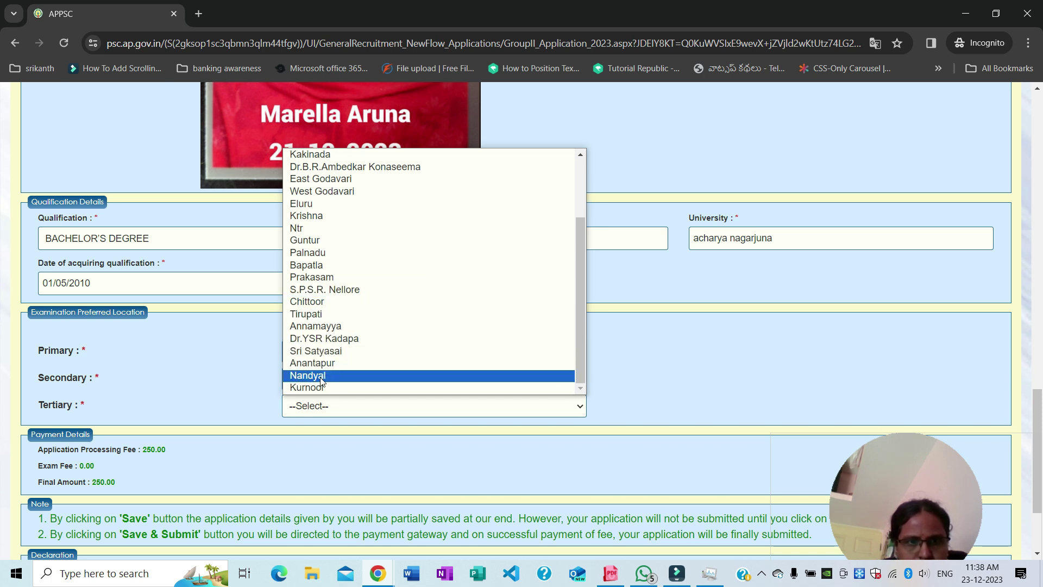
scroll(324, 354, "up", 3)
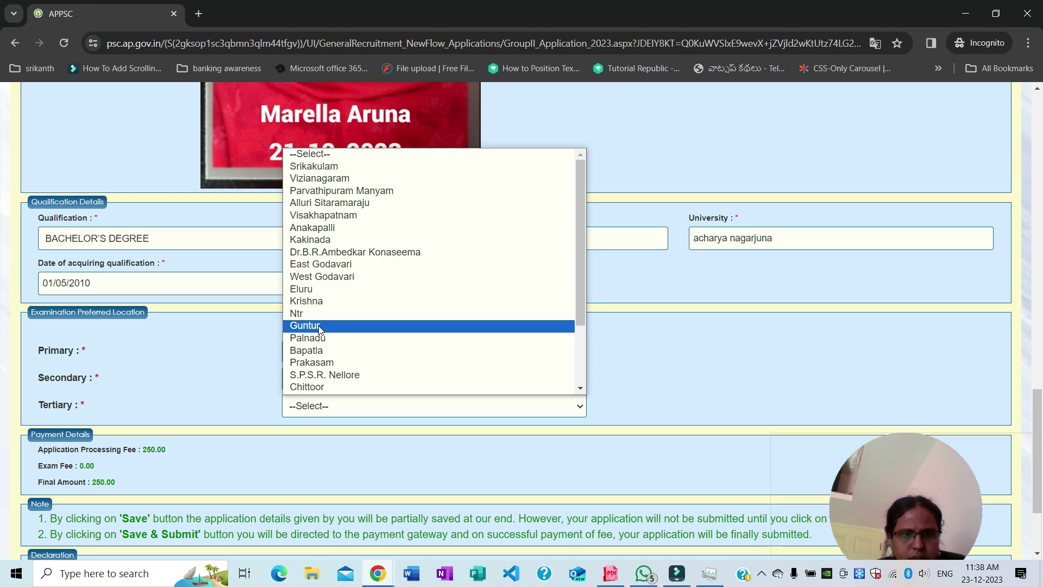
left_click(320, 326)
scroll(251, 457, "down", 1)
scroll(250, 452, "down", 1)
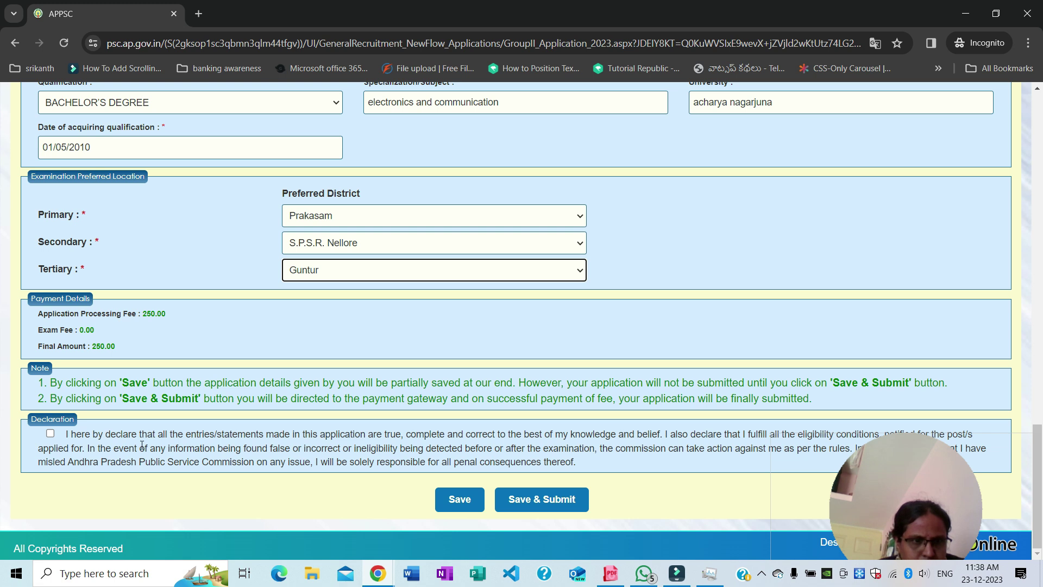
Accept the declaration, save and submit the application, and choose the APOnline Payment Gateway for the fee
left_click(50, 434)
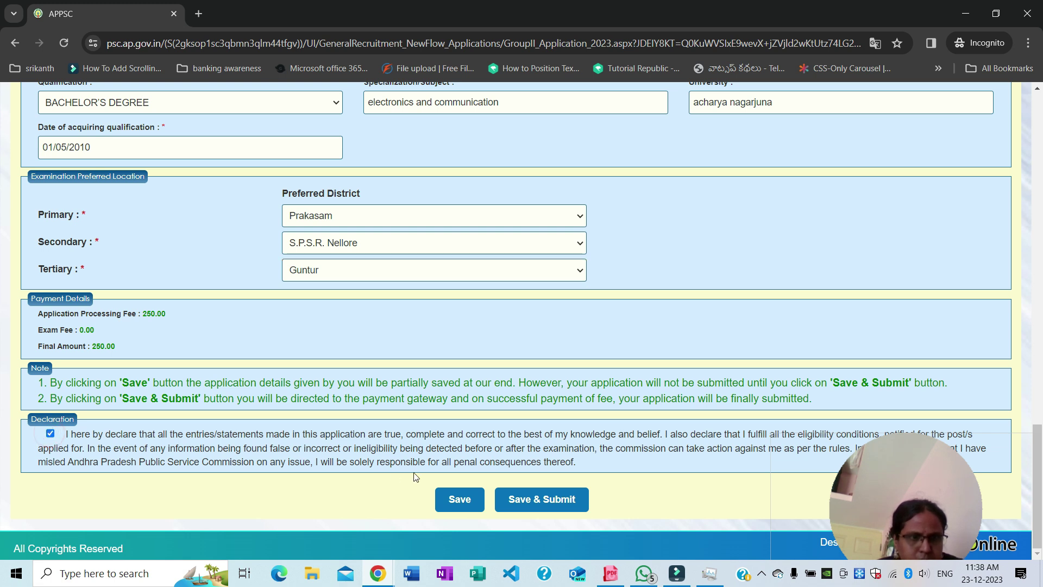
left_click(533, 500)
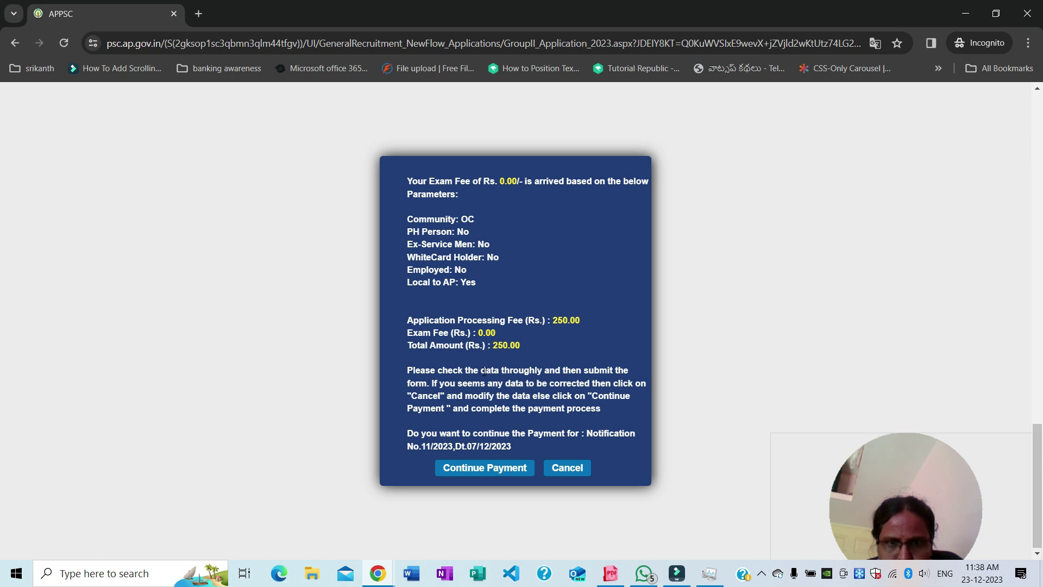
left_click(485, 473)
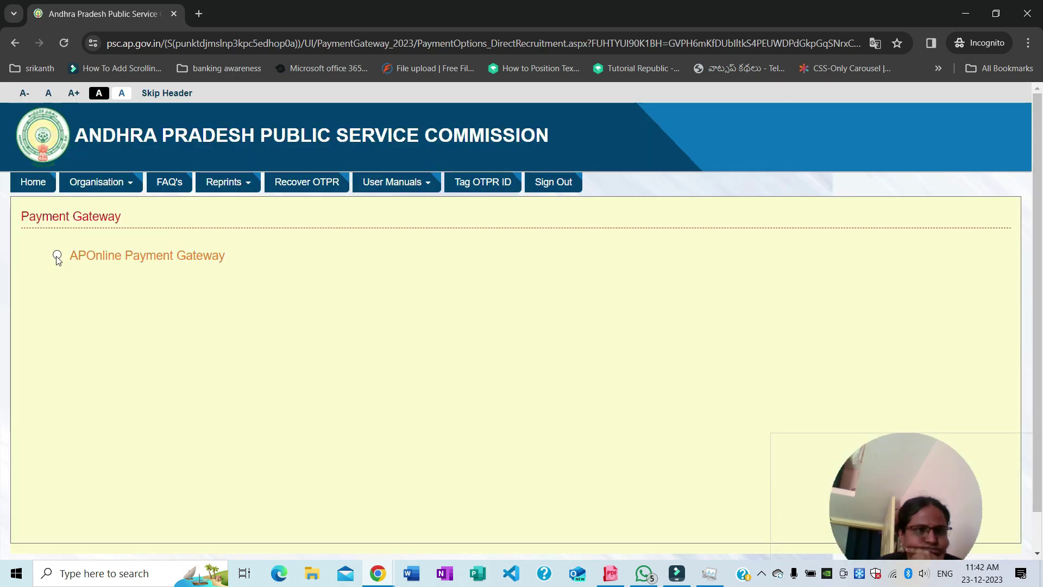
left_click(57, 254)
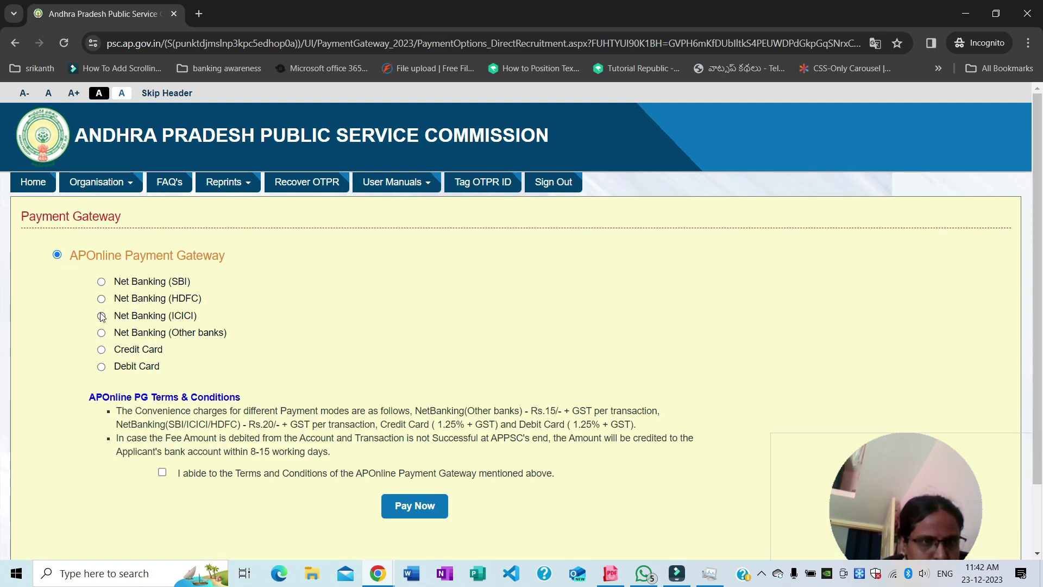
Pay the 250.00 fee by credit card and download the payment receipt
left_click(101, 351)
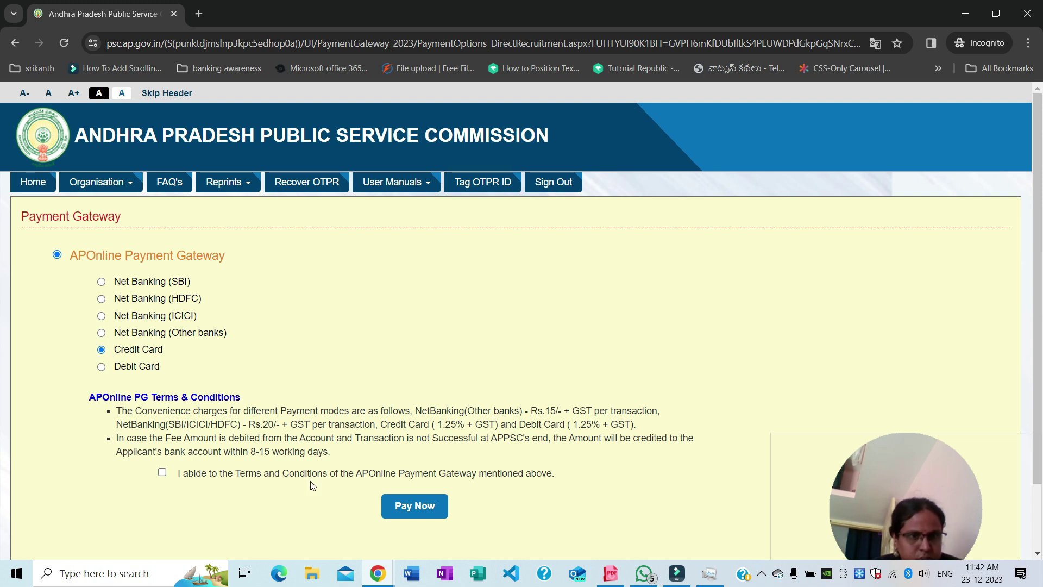
left_click(163, 473)
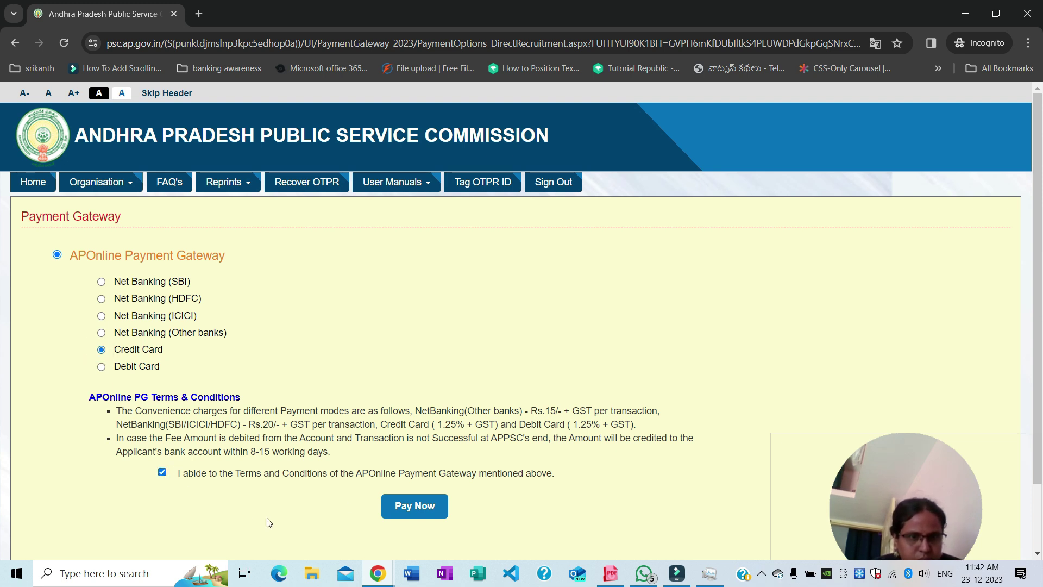
left_click(416, 507)
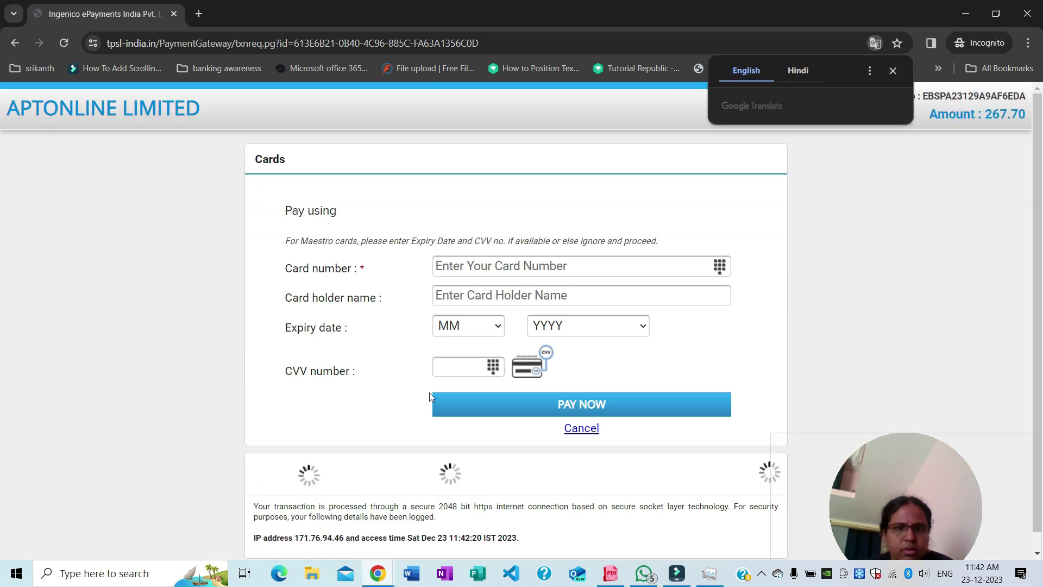
left_click(498, 271)
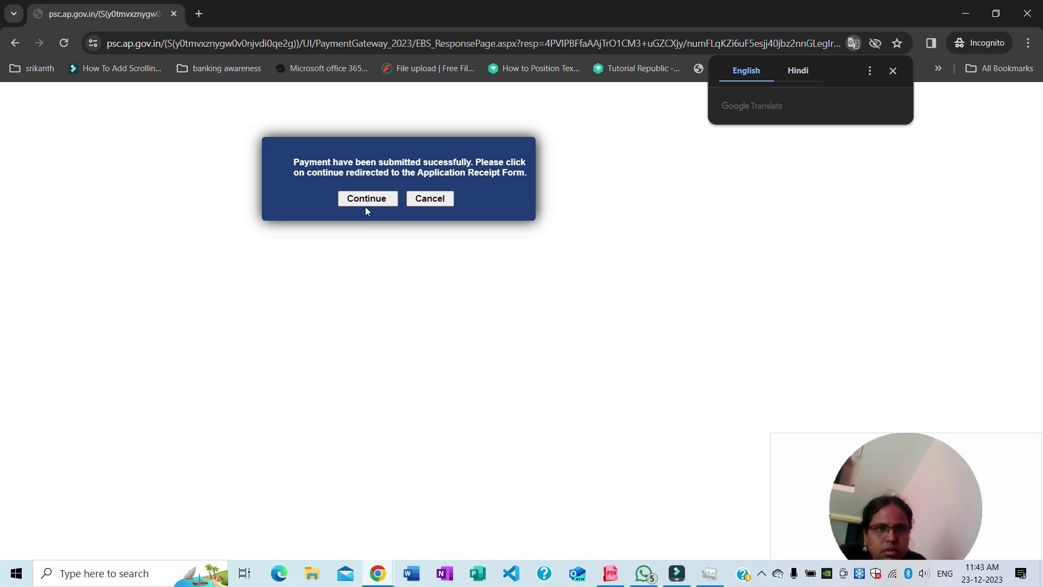
left_click(366, 200)
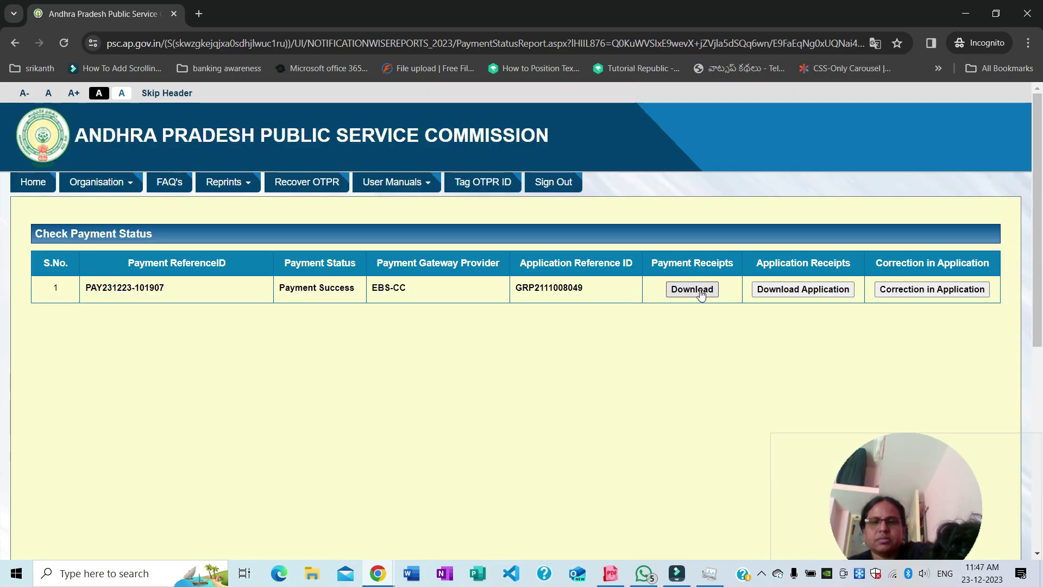
left_click(701, 292)
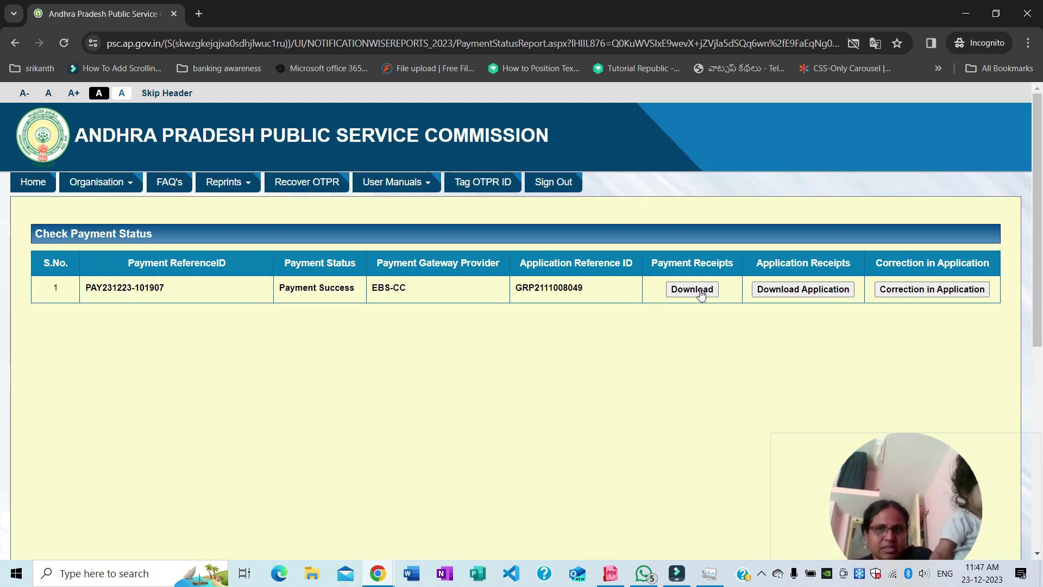
Always allow pop-ups for the site and save the payment receipt as PDF 'APPSC Payment Receipt'
left_click(853, 44)
left_click(716, 116)
left_click(856, 174)
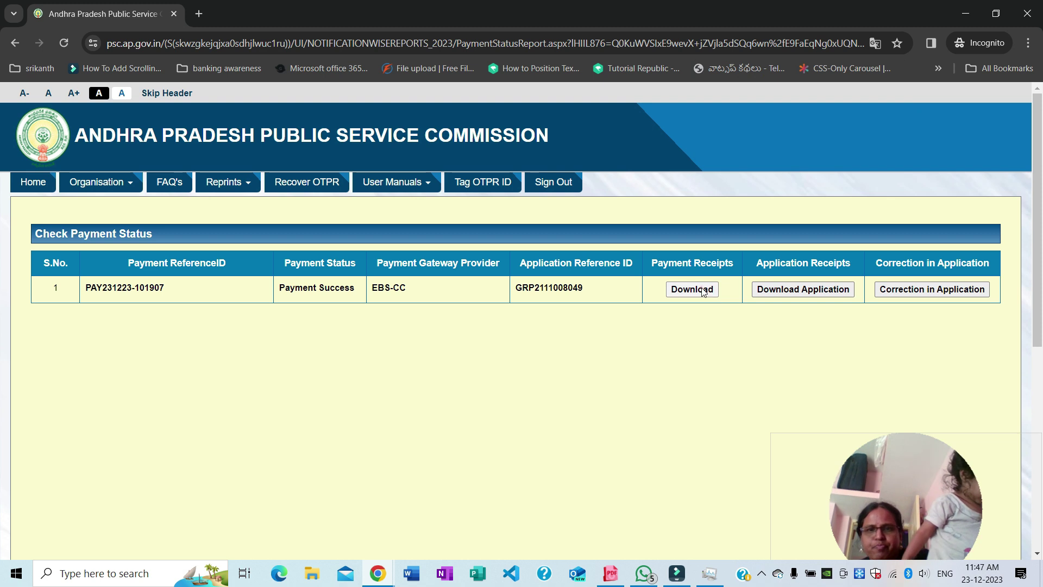
left_click(692, 289)
key("Return")
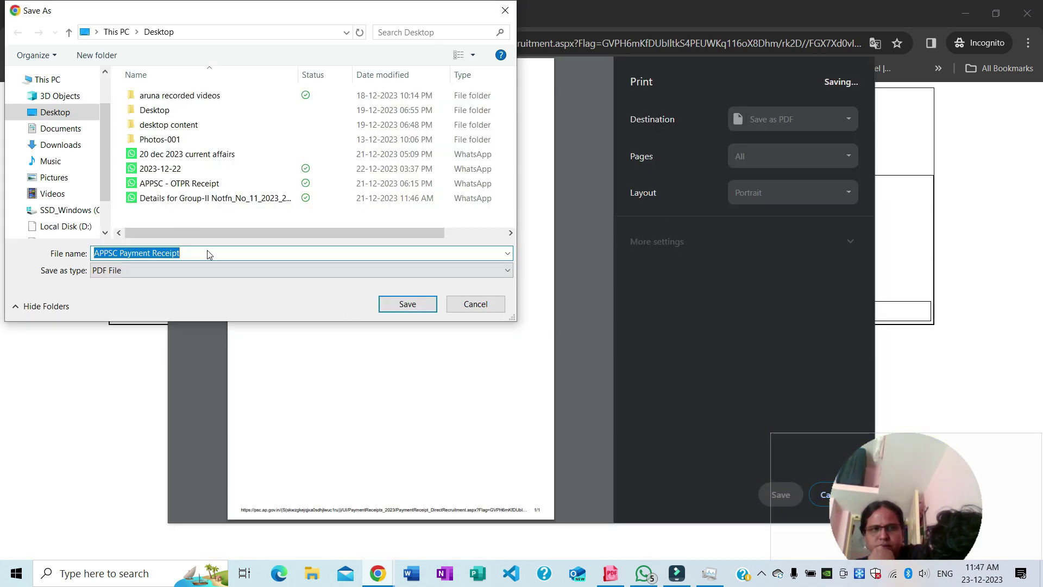
key("Return")
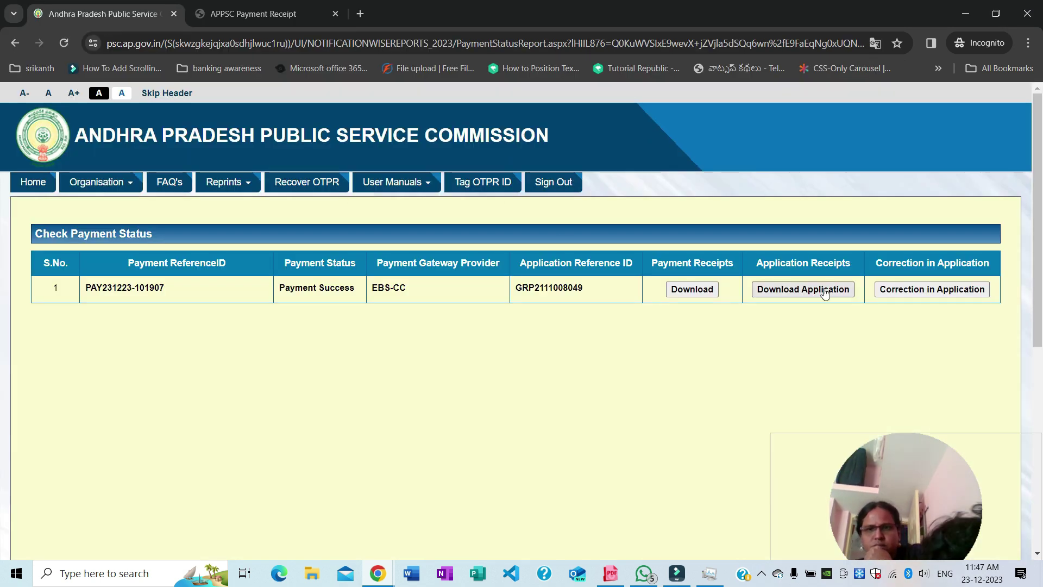
Open the Group-II application receipt, dismiss its print dialog, and return to the payment status tab
left_click(818, 293)
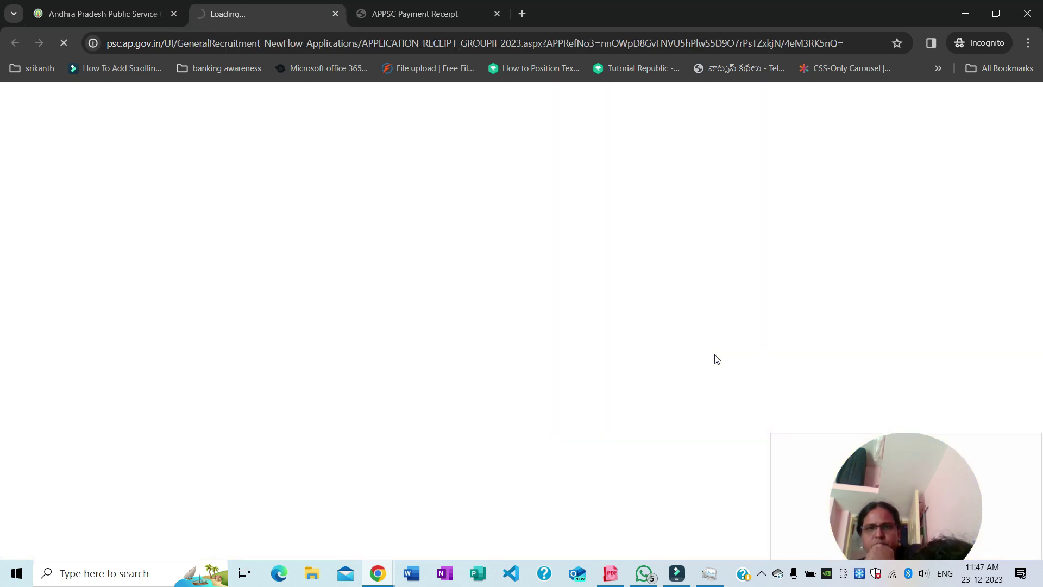
scroll(700, 352, "down", 3)
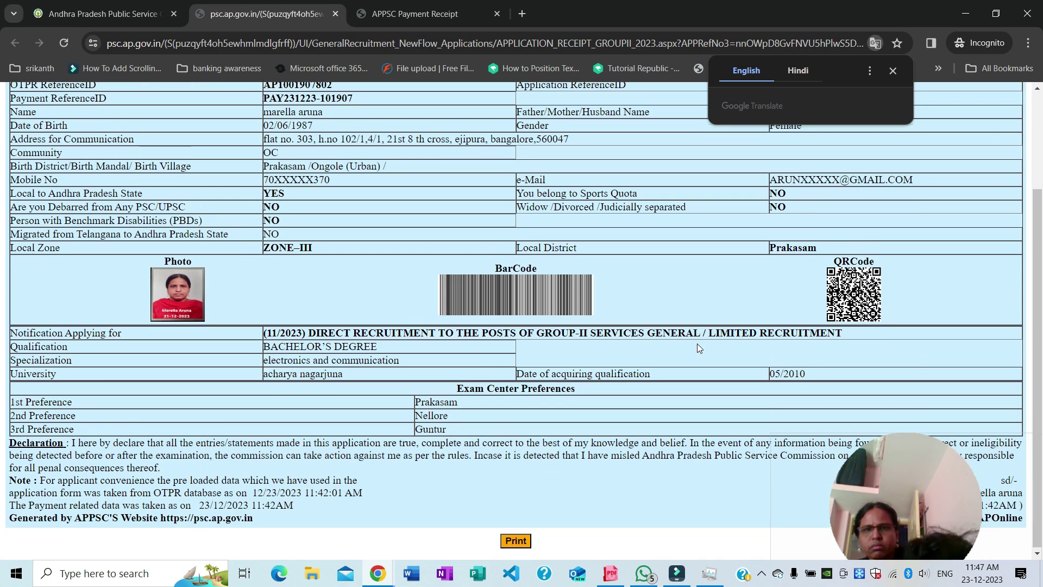
left_click(515, 540)
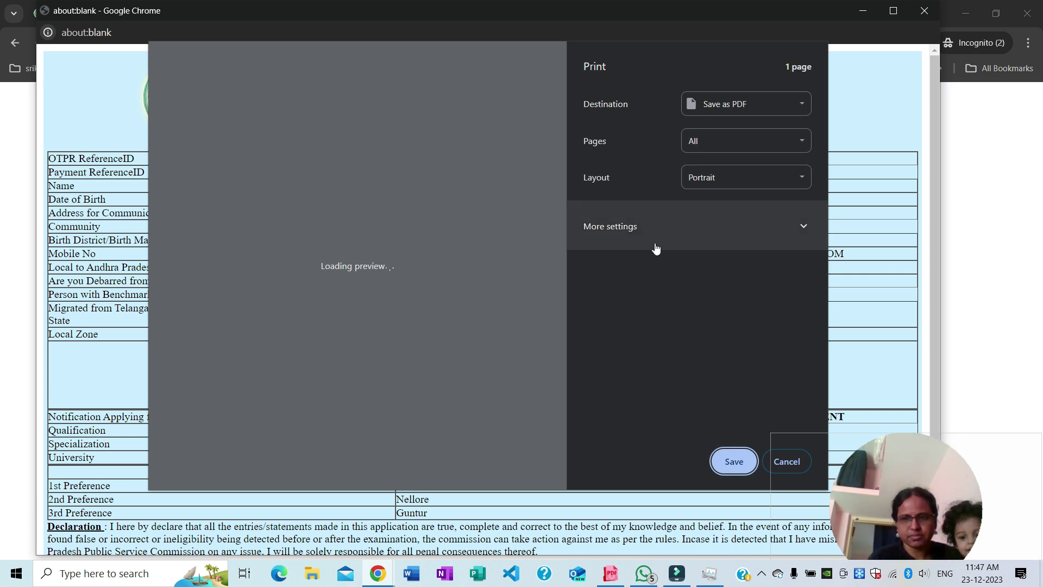
left_click(734, 461)
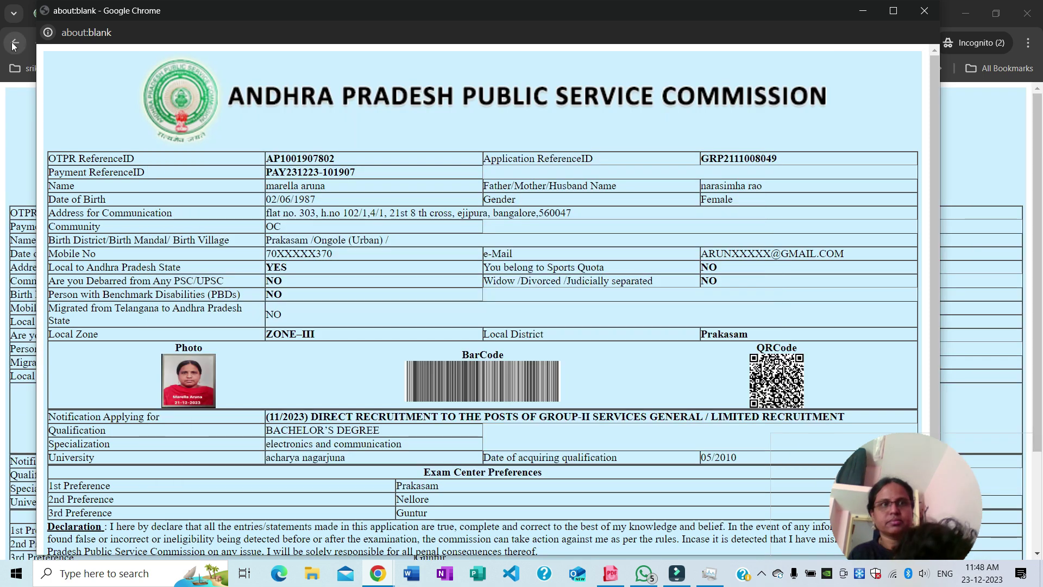
left_click(925, 13)
left_click(130, 15)
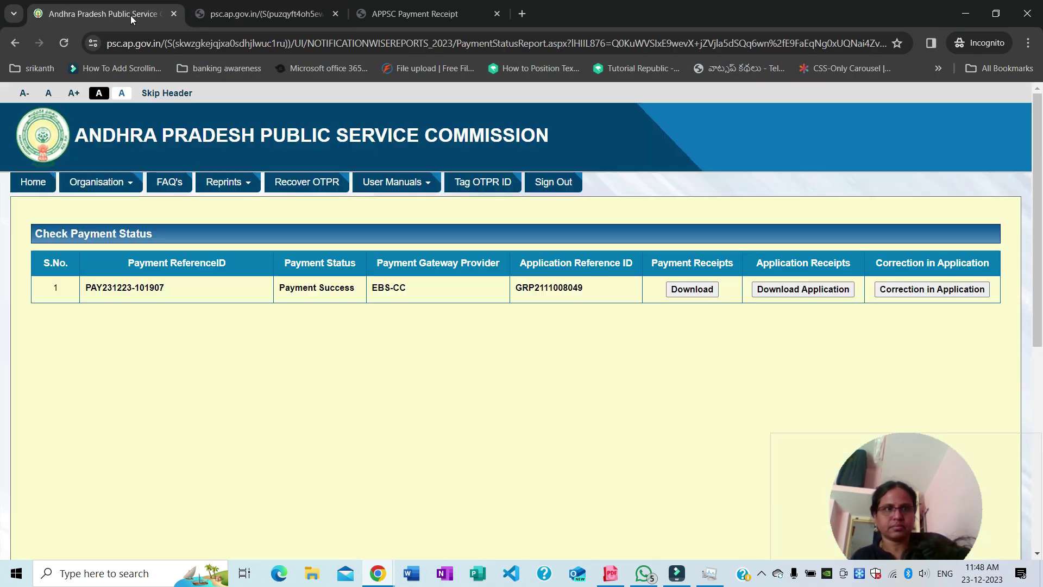
Try Correction in Application, dismiss the 'Enabled soon' notice, and go to the APPSC home page
left_click(940, 295)
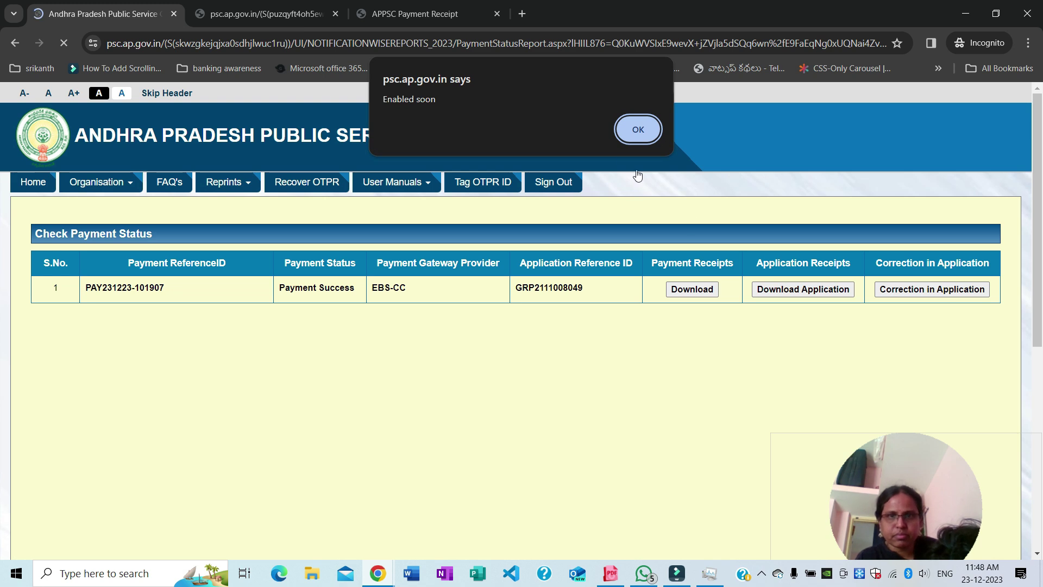
left_click(638, 130)
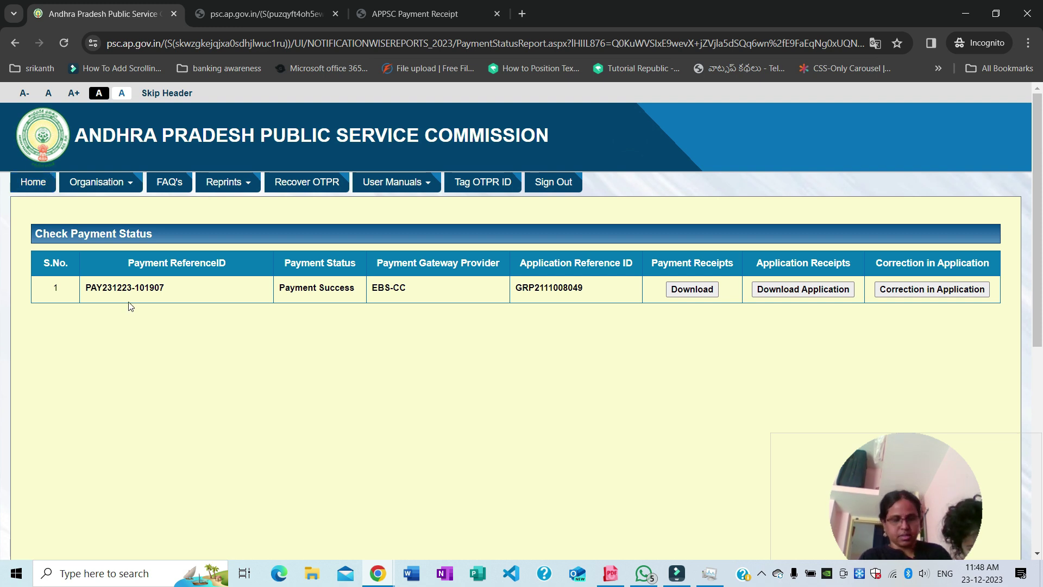
left_click(33, 181)
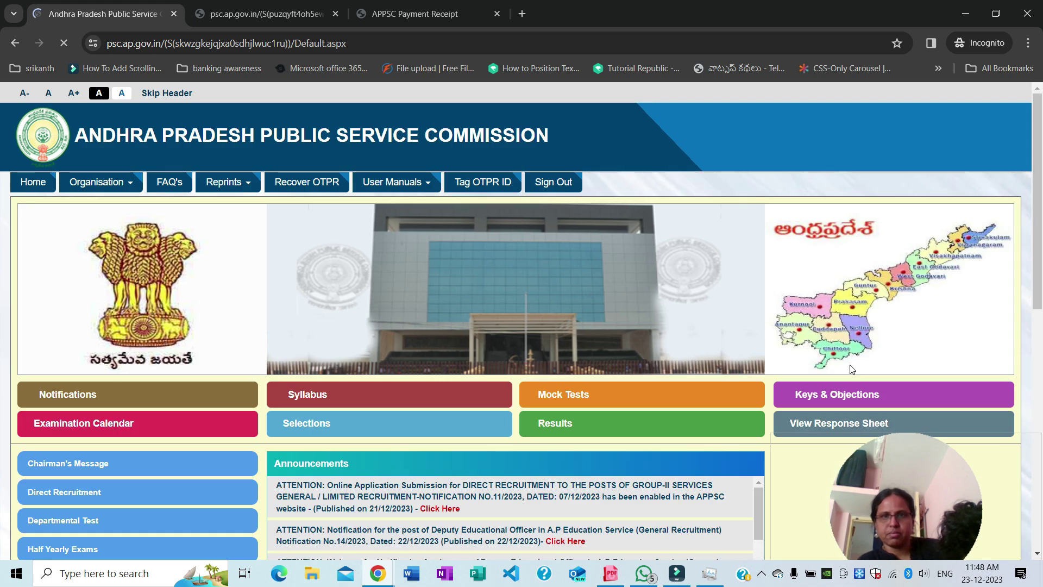
scroll(852, 370, "down", 5)
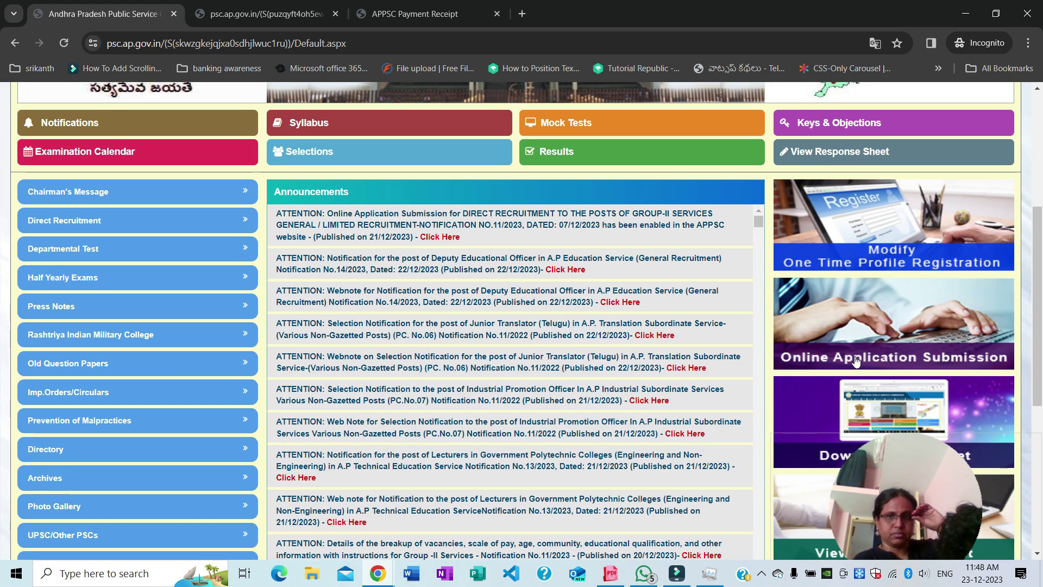
Open Modify One Time Profile Registration and continue to the OTPR Modify Registration page
left_click(905, 243)
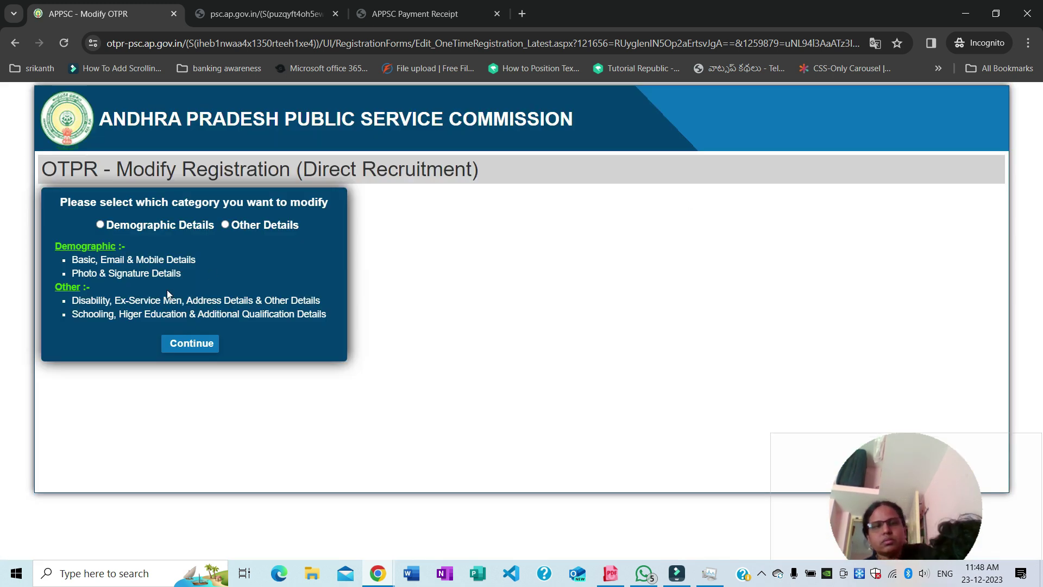
left_click(189, 344)
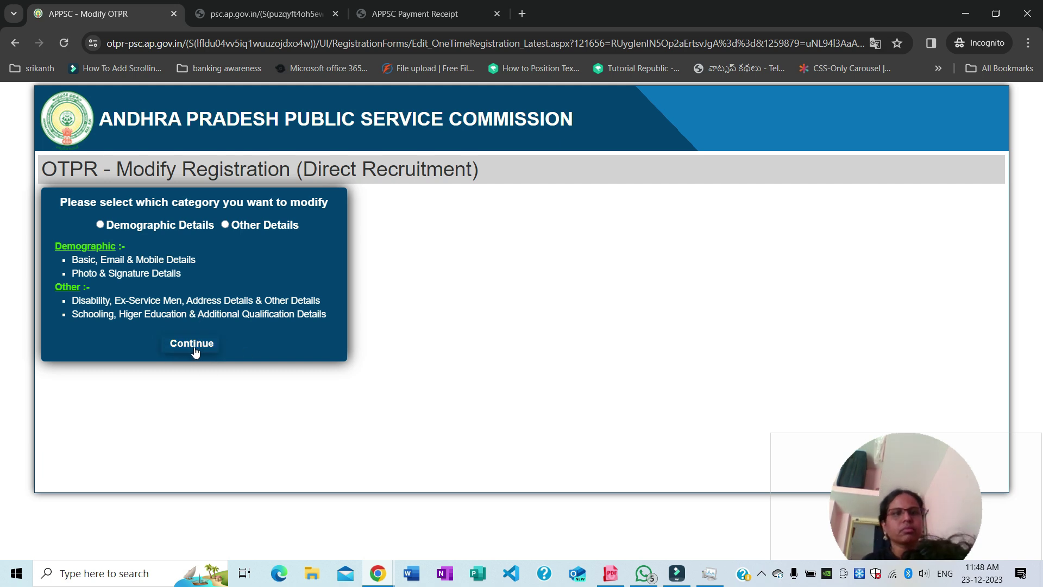
left_click(195, 351)
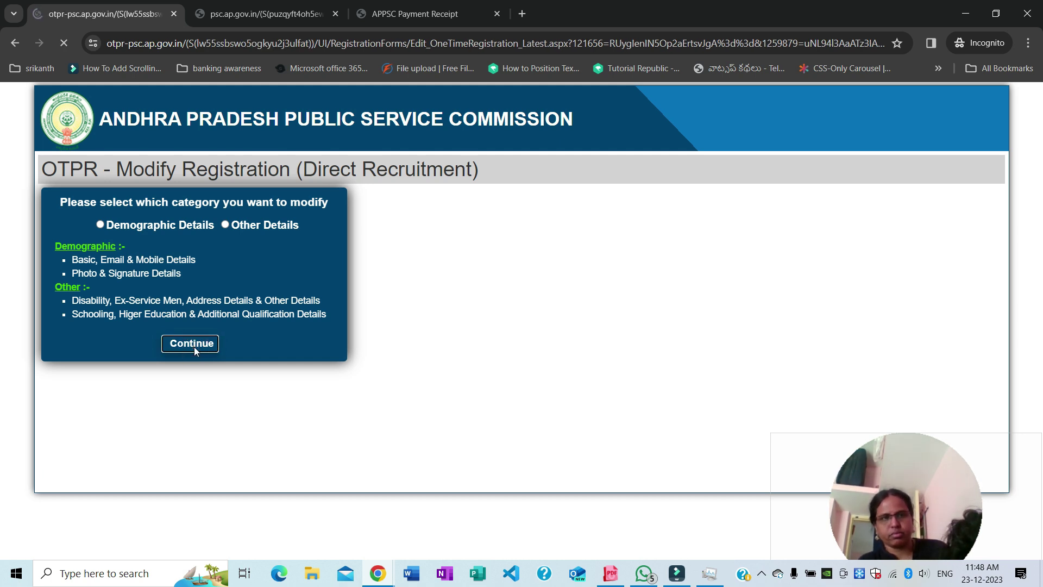